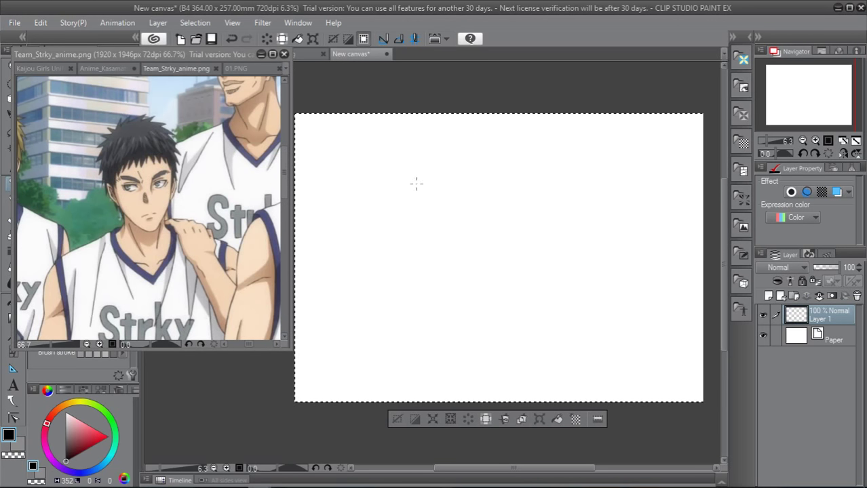
Sketch a rough oval for the head in the upper-middle area of the blank canvas
{"action": "mouse_move", "coordinate": [424, 179]}
{"action": "left_mouse_down"}
{"action": "mouse_move", "coordinate": [421, 208]}
{"action": "mouse_move", "coordinate": [457, 223]}
{"action": "mouse_move", "coordinate": [441, 170]}
{"action": "mouse_move", "coordinate": [467, 171]}
{"action": "mouse_move", "coordinate": [471, 204]}
{"action": "mouse_move", "coordinate": [446, 224]}
{"action": "left_mouse_up"}
{"action": "mouse_move", "coordinate": [469, 188]}
{"action": "left_mouse_down"}
{"action": "mouse_move", "coordinate": [456, 219]}
{"action": "mouse_move", "coordinate": [435, 222]}
{"action": "left_mouse_up"}
{"action": "mouse_move", "coordinate": [438, 170]}
{"action": "left_mouse_down"}
{"action": "mouse_move", "coordinate": [423, 190]}
{"action": "mouse_move", "coordinate": [443, 224]}
{"action": "mouse_move", "coordinate": [430, 170]}
{"action": "mouse_move", "coordinate": [457, 172]}
{"action": "left_mouse_up"}
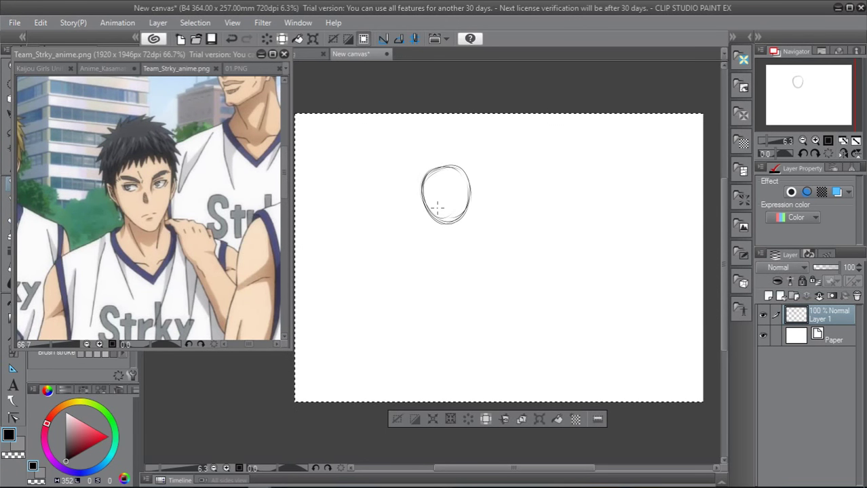
Sketch the nose, the front face contour, the chin and the jawline around the head oval, with the face turned to the left
{"action": "scroll", "coordinate": [439, 208], "scroll_direction": "down", "scroll_amount": 1}
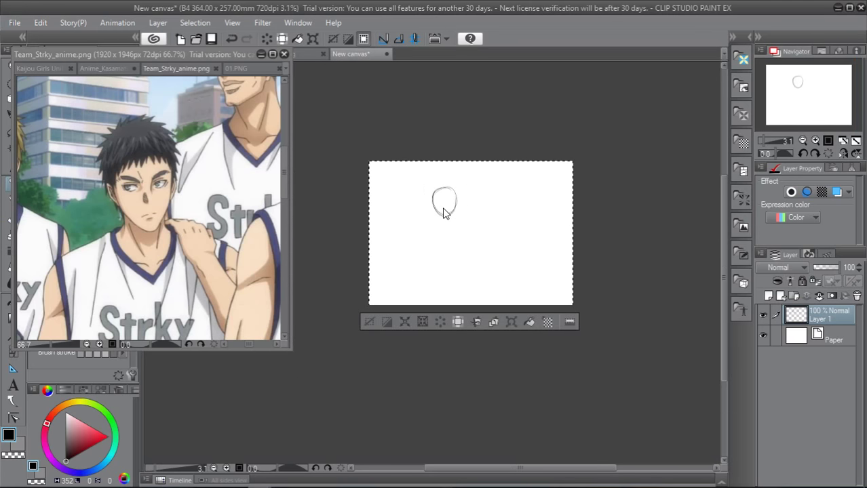
{"action": "scroll", "coordinate": [443, 208], "scroll_direction": "up", "scroll_amount": 3}
{"action": "scroll", "coordinate": [443, 208], "scroll_direction": "down", "scroll_amount": 1}
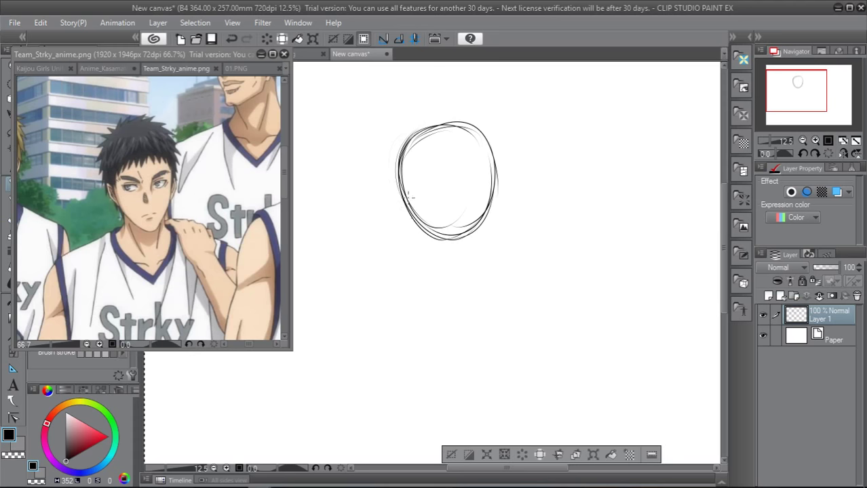
{"action": "mouse_move", "coordinate": [407, 190]}
{"action": "left_mouse_down"}
{"action": "mouse_move", "coordinate": [395, 219]}
{"action": "mouse_move", "coordinate": [410, 224]}
{"action": "left_mouse_up"}
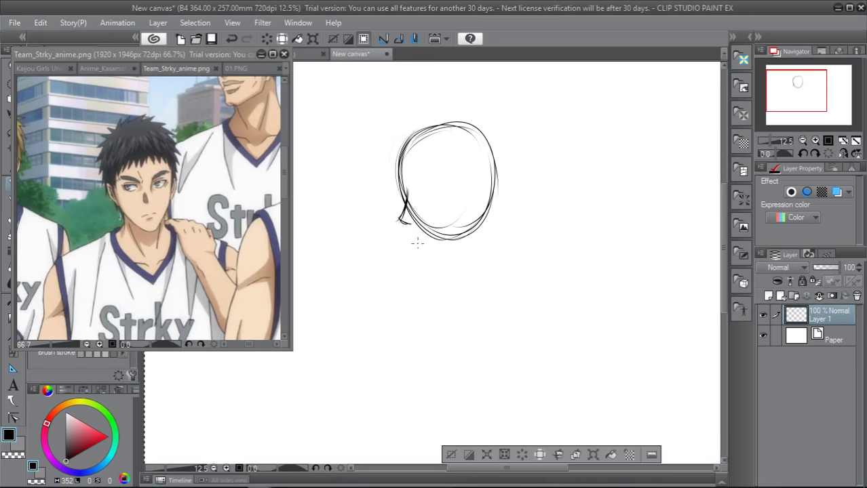
{"action": "left_click_drag", "start_coordinate": [400, 160], "coordinate": [398, 211]}
{"action": "mouse_move", "coordinate": [397, 180]}
{"action": "left_mouse_down"}
{"action": "mouse_move", "coordinate": [402, 226]}
{"action": "mouse_move", "coordinate": [421, 255]}
{"action": "mouse_move", "coordinate": [414, 254]}
{"action": "mouse_move", "coordinate": [465, 243]}
{"action": "mouse_move", "coordinate": [427, 253]}
{"action": "mouse_move", "coordinate": [472, 230]}
{"action": "left_mouse_up"}
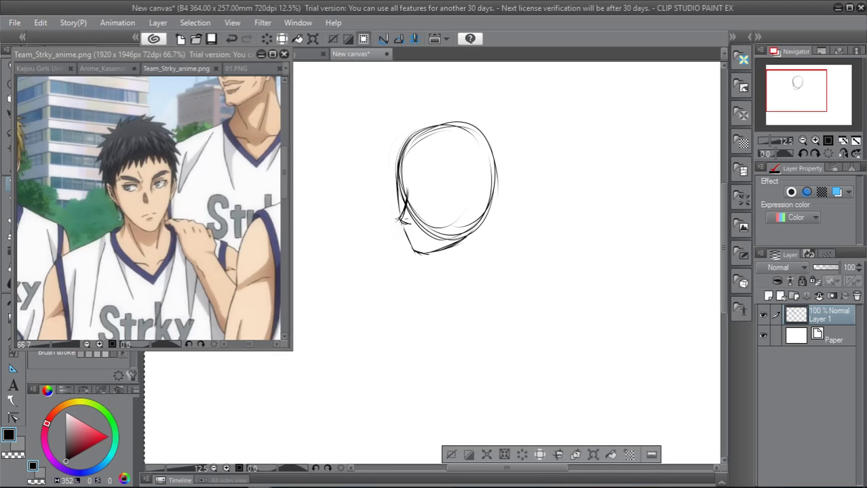
Sketch the ear at the back of the jaw and add the first brow lines across the face
{"action": "left_click_drag", "start_coordinate": [467, 229], "coordinate": [476, 219]}
{"action": "mouse_move", "coordinate": [478, 227]}
{"action": "left_mouse_down"}
{"action": "mouse_move", "coordinate": [487, 194]}
{"action": "mouse_move", "coordinate": [471, 222]}
{"action": "mouse_move", "coordinate": [473, 194]}
{"action": "mouse_move", "coordinate": [472, 202]}
{"action": "mouse_move", "coordinate": [487, 195]}
{"action": "mouse_move", "coordinate": [473, 228]}
{"action": "left_mouse_up"}
{"action": "mouse_move", "coordinate": [396, 176]}
{"action": "left_mouse_down"}
{"action": "mouse_move", "coordinate": [409, 190]}
{"action": "mouse_move", "coordinate": [451, 188]}
{"action": "left_mouse_up"}
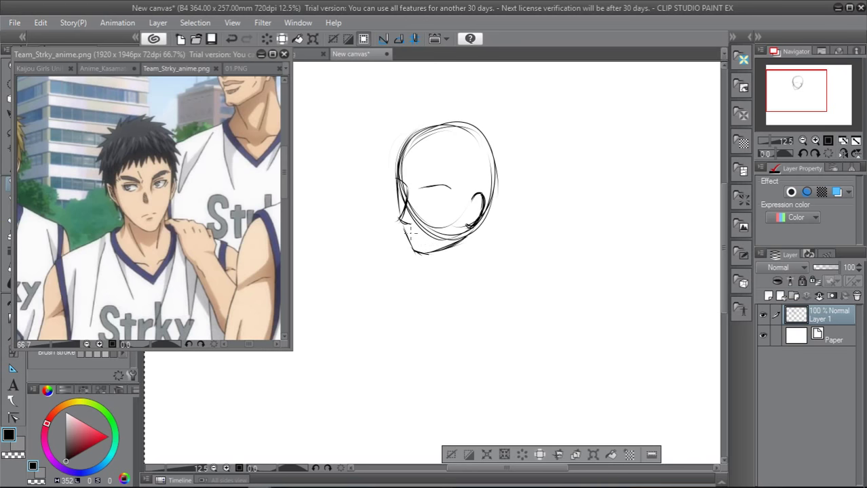
Sketch a small mouth between the nose and chin, undoing the unwanted strokes
{"action": "left_click_drag", "start_coordinate": [412, 235], "coordinate": [421, 242]}
{"action": "left_click_drag", "start_coordinate": [410, 236], "coordinate": [418, 242]}
{"action": "key", "text": "ctrl+z"}
{"action": "key", "text": "ctrl+z"}
{"action": "key", "text": "ctrl+z"}
{"action": "key", "text": "ctrl+z"}
{"action": "left_click_drag", "start_coordinate": [406, 242], "coordinate": [417, 242]}
Draw short jagged fringe strands across the front half of the forehead
{"action": "key", "text": "ctrl+plus"}
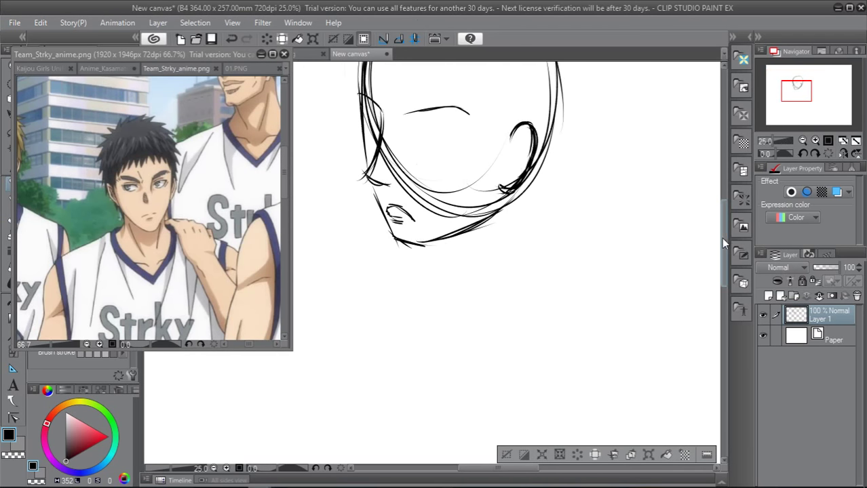
{"action": "scroll", "coordinate": [722, 238], "scroll_direction": "up", "scroll_amount": 3}
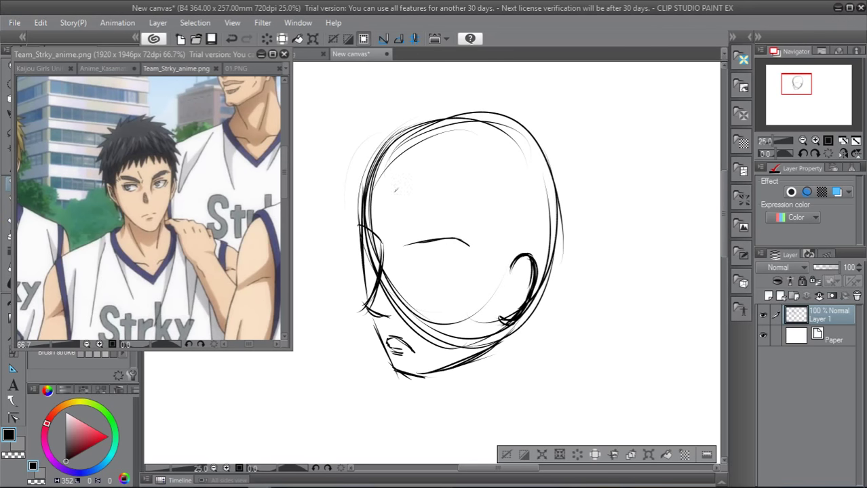
{"action": "mouse_move", "coordinate": [396, 190]}
{"action": "left_mouse_down"}
{"action": "mouse_move", "coordinate": [360, 224]}
{"action": "mouse_move", "coordinate": [366, 197]}
{"action": "left_mouse_up"}
{"action": "left_click_drag", "start_coordinate": [363, 204], "coordinate": [353, 217]}
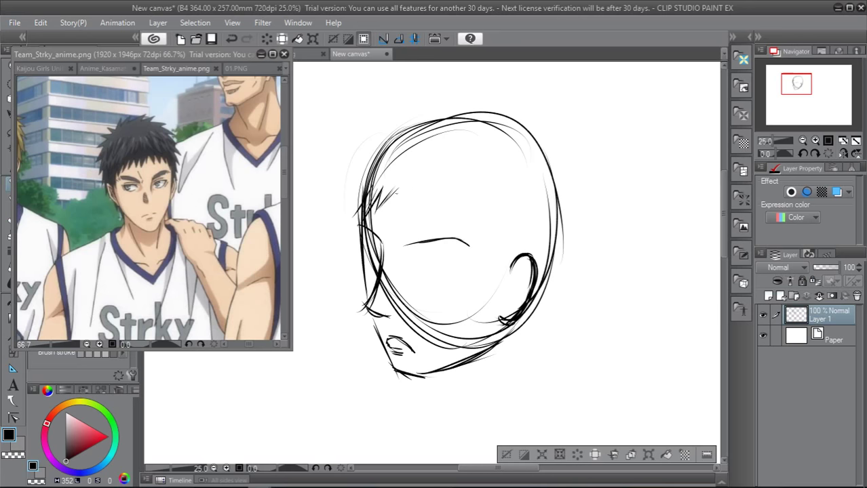
{"action": "mouse_move", "coordinate": [398, 186]}
{"action": "left_mouse_down"}
{"action": "mouse_move", "coordinate": [396, 213]}
{"action": "mouse_move", "coordinate": [400, 204]}
{"action": "left_mouse_up"}
{"action": "left_click_drag", "start_coordinate": [400, 199], "coordinate": [390, 213]}
{"action": "mouse_move", "coordinate": [400, 183]}
{"action": "left_mouse_down"}
{"action": "mouse_move", "coordinate": [391, 212]}
{"action": "mouse_move", "coordinate": [411, 186]}
{"action": "mouse_move", "coordinate": [421, 209]}
{"action": "mouse_move", "coordinate": [405, 213]}
{"action": "left_mouse_up"}
Extend the jagged fringe toward the temple and draw the pointed sideburn in front of the ear
{"action": "mouse_move", "coordinate": [426, 187]}
{"action": "left_mouse_down"}
{"action": "mouse_move", "coordinate": [410, 212]}
{"action": "mouse_move", "coordinate": [425, 204]}
{"action": "mouse_move", "coordinate": [455, 217]}
{"action": "mouse_move", "coordinate": [454, 209]}
{"action": "mouse_move", "coordinate": [494, 226]}
{"action": "mouse_move", "coordinate": [502, 240]}
{"action": "mouse_move", "coordinate": [490, 288]}
{"action": "left_mouse_up"}
{"action": "left_click_drag", "start_coordinate": [496, 258], "coordinate": [490, 291]}
{"action": "left_click_drag", "start_coordinate": [498, 228], "coordinate": [494, 268]}
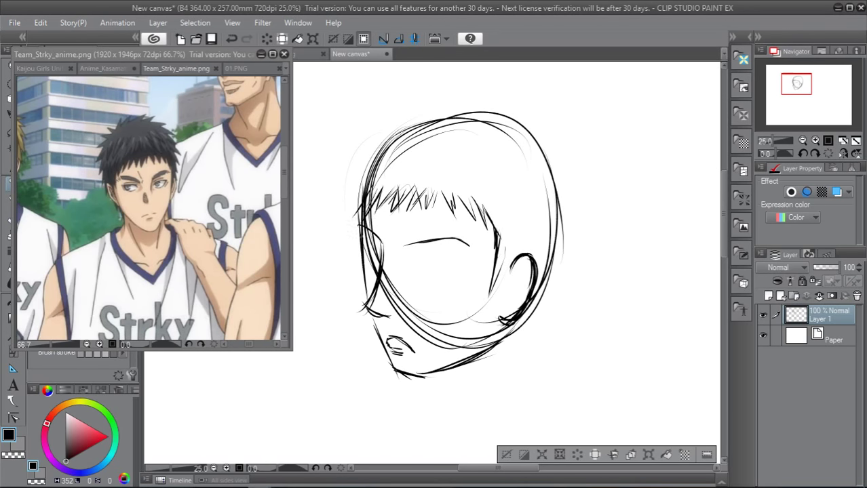
Erase the guide lines crossing the brow area and thicken both eyebrows
{"action": "key", "text": "e"}
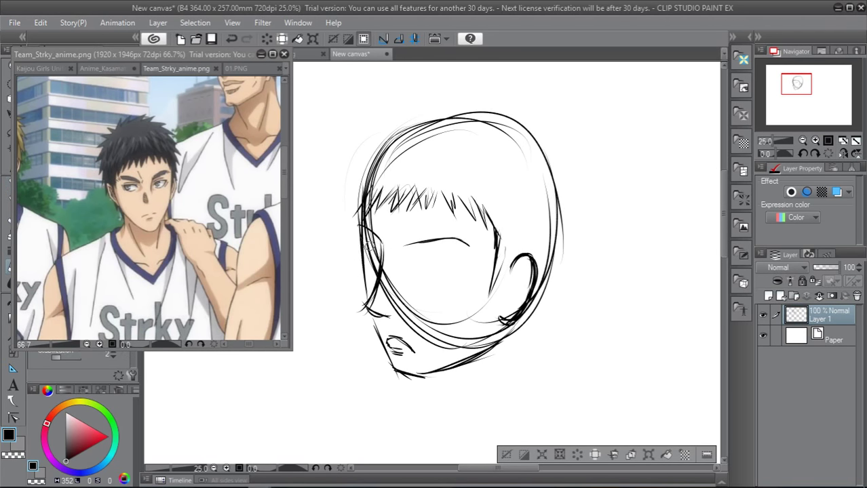
{"action": "mouse_move", "coordinate": [375, 258]}
{"action": "left_mouse_down"}
{"action": "mouse_move", "coordinate": [366, 233]}
{"action": "mouse_move", "coordinate": [374, 276]}
{"action": "mouse_move", "coordinate": [366, 222]}
{"action": "mouse_move", "coordinate": [375, 207]}
{"action": "mouse_move", "coordinate": [376, 233]}
{"action": "mouse_move", "coordinate": [366, 230]}
{"action": "mouse_move", "coordinate": [382, 250]}
{"action": "mouse_move", "coordinate": [380, 234]}
{"action": "mouse_move", "coordinate": [361, 227]}
{"action": "mouse_move", "coordinate": [377, 231]}
{"action": "mouse_move", "coordinate": [358, 236]}
{"action": "mouse_move", "coordinate": [413, 250]}
{"action": "mouse_move", "coordinate": [448, 234]}
{"action": "mouse_move", "coordinate": [472, 251]}
{"action": "left_mouse_up"}
{"action": "key", "text": "p"}
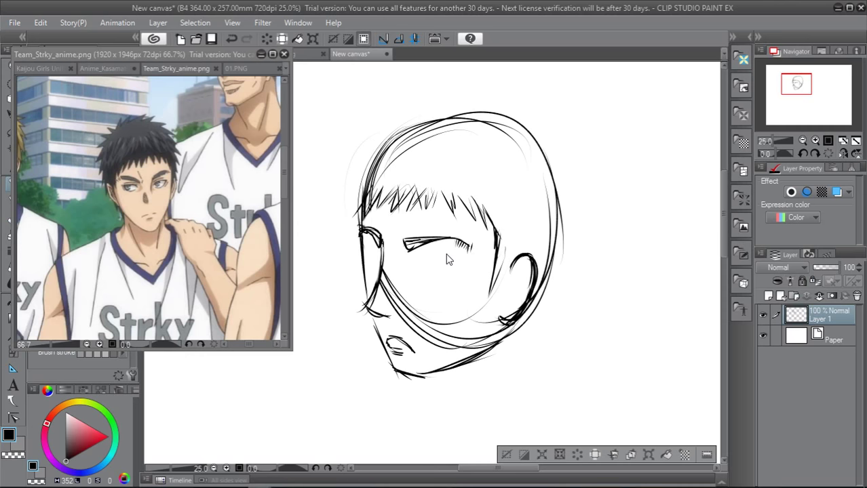
Undo the hatching at the near eyebrow's tail and restroke the eyebrow's underside
{"action": "key", "text": "ctrl+z"}
{"action": "key", "text": "ctrl+z"}
{"action": "key", "text": "ctrl+z"}
{"action": "key", "text": "ctrl+z"}
{"action": "key", "text": "ctrl+z"}
{"action": "key", "text": "ctrl+z"}
{"action": "key", "text": "ctrl+z"}
{"action": "left_click_drag", "start_coordinate": [451, 237], "coordinate": [407, 247]}
Erase the head oval's construction lines across the cheek, lower face and jaw
{"action": "key", "text": "e"}
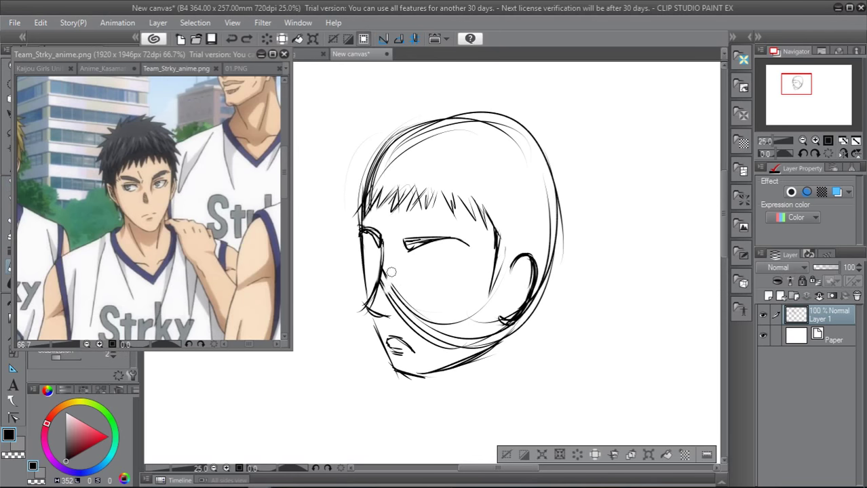
{"action": "mouse_move", "coordinate": [385, 274]}
{"action": "left_mouse_down"}
{"action": "mouse_move", "coordinate": [402, 318]}
{"action": "mouse_move", "coordinate": [416, 327]}
{"action": "mouse_move", "coordinate": [418, 306]}
{"action": "mouse_move", "coordinate": [441, 342]}
{"action": "mouse_move", "coordinate": [493, 296]}
{"action": "mouse_move", "coordinate": [475, 334]}
{"action": "mouse_move", "coordinate": [491, 321]}
{"action": "mouse_move", "coordinate": [453, 348]}
{"action": "mouse_move", "coordinate": [489, 333]}
{"action": "mouse_move", "coordinate": [480, 348]}
{"action": "mouse_move", "coordinate": [502, 331]}
{"action": "mouse_move", "coordinate": [493, 351]}
{"action": "mouse_move", "coordinate": [502, 339]}
{"action": "mouse_move", "coordinate": [483, 333]}
{"action": "mouse_move", "coordinate": [471, 308]}
{"action": "left_mouse_up"}
{"action": "key", "text": "p"}
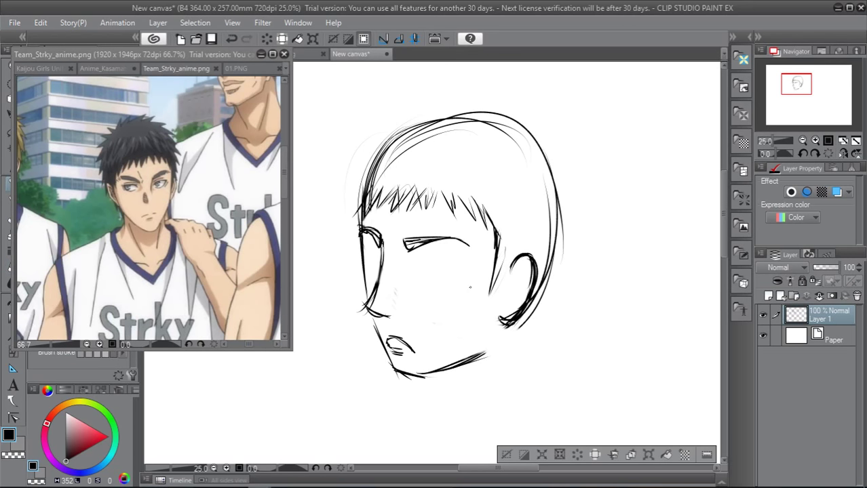
Switch the reference window to the Anime_Kasamatsu.png image and return to the new canvas
{"action": "scroll", "coordinate": [469, 286], "scroll_direction": "up", "scroll_amount": 1}
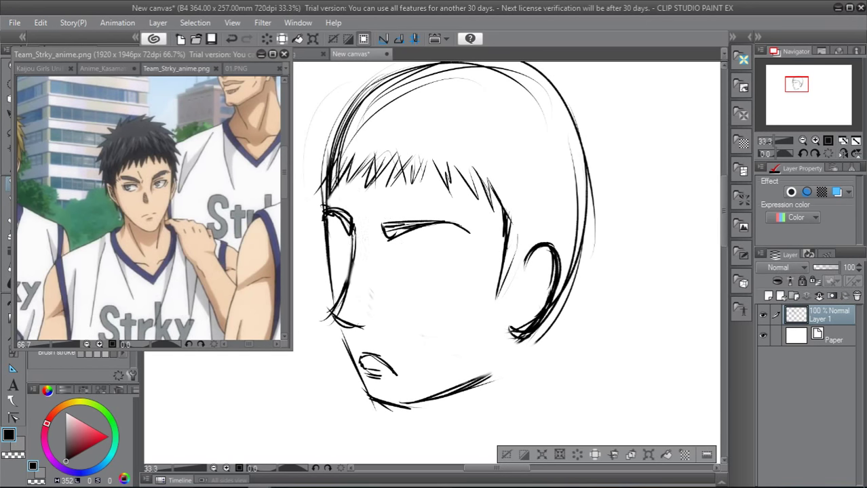
{"action": "left_click_drag", "start_coordinate": [352, 231], "coordinate": [348, 283]}
{"action": "left_click", "coordinate": [111, 71]}
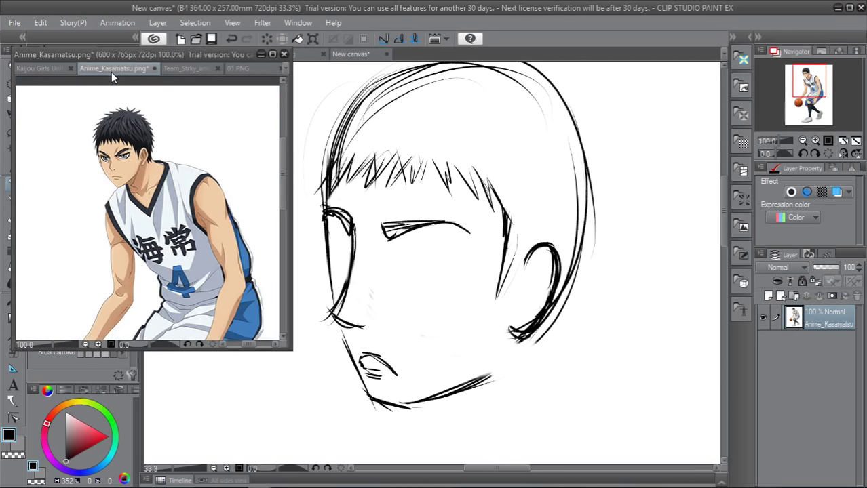
{"action": "left_click", "coordinate": [362, 274]}
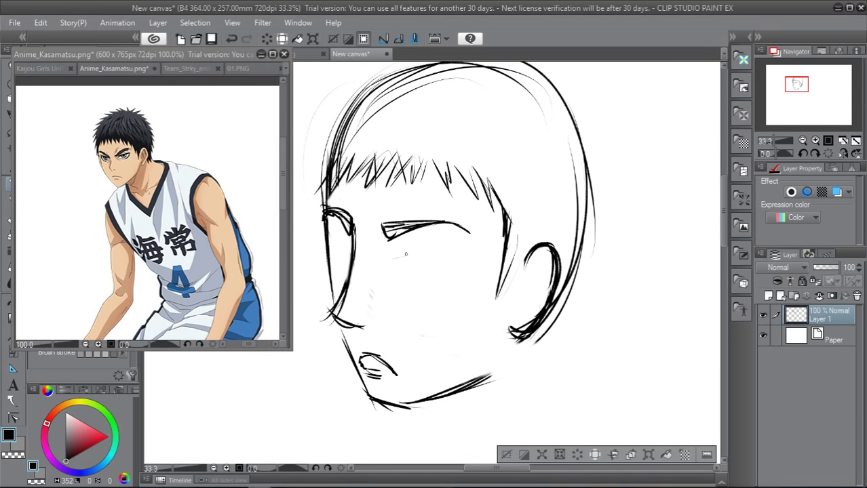
Draw the near eye's upper lid line with a thick outer corner below the eyebrow
{"action": "mouse_move", "coordinate": [388, 257]}
{"action": "left_mouse_down"}
{"action": "mouse_move", "coordinate": [437, 258]}
{"action": "mouse_move", "coordinate": [458, 275]}
{"action": "mouse_move", "coordinate": [426, 255]}
{"action": "mouse_move", "coordinate": [384, 262]}
{"action": "mouse_move", "coordinate": [433, 258]}
{"action": "mouse_move", "coordinate": [462, 278]}
{"action": "mouse_move", "coordinate": [452, 287]}
{"action": "left_mouse_up"}
{"action": "key", "text": "ctrl+z"}
{"action": "key", "text": "ctrl+z"}
{"action": "key", "text": "ctrl+z"}
{"action": "key", "text": "ctrl+z"}
{"action": "left_click_drag", "start_coordinate": [448, 268], "coordinate": [445, 282]}
{"action": "left_click_drag", "start_coordinate": [439, 259], "coordinate": [448, 265]}
Add the eyelid crease above the near eye and draw its iris and pupil
{"action": "mouse_move", "coordinate": [391, 251]}
{"action": "left_mouse_down"}
{"action": "mouse_move", "coordinate": [433, 249]}
{"action": "mouse_move", "coordinate": [409, 241]}
{"action": "mouse_move", "coordinate": [397, 250]}
{"action": "mouse_move", "coordinate": [414, 249]}
{"action": "left_mouse_up"}
{"action": "mouse_move", "coordinate": [404, 262]}
{"action": "left_mouse_down"}
{"action": "mouse_move", "coordinate": [409, 277]}
{"action": "mouse_move", "coordinate": [405, 259]}
{"action": "left_mouse_up"}
{"action": "key", "text": "ctrl+z"}
{"action": "key", "text": "ctrl+z"}
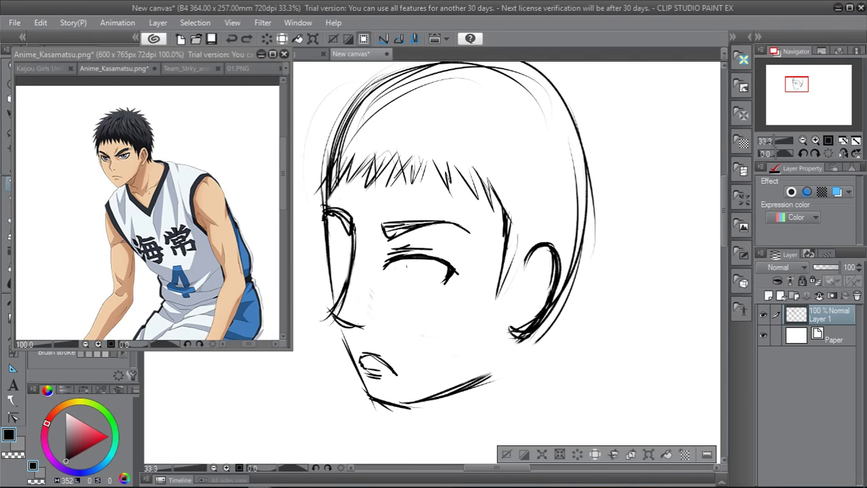
{"action": "mouse_move", "coordinate": [401, 261]}
{"action": "left_mouse_down"}
{"action": "mouse_move", "coordinate": [406, 270]}
{"action": "mouse_move", "coordinate": [417, 266]}
{"action": "left_mouse_up"}
{"action": "left_click_drag", "start_coordinate": [411, 261], "coordinate": [386, 269]}
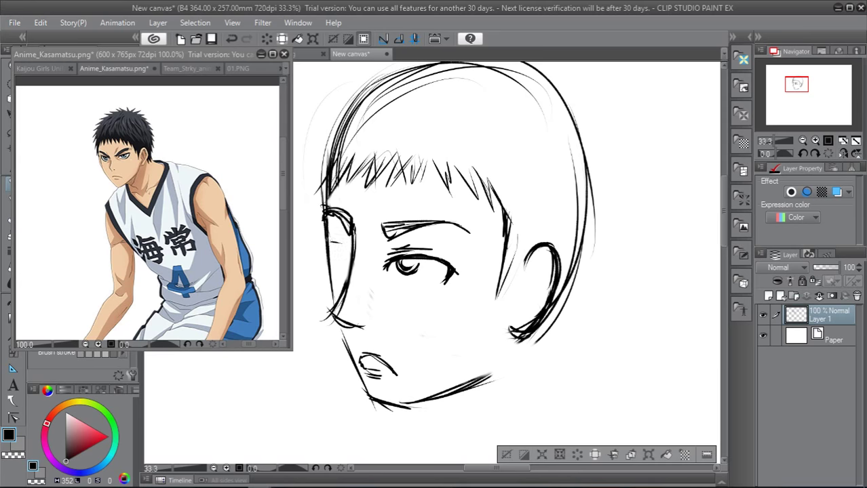
Draw the far eye's lid, iris and pupil between the face edge and the nose bridge
{"action": "key", "text": "ctrl+z"}
{"action": "left_click_drag", "start_coordinate": [348, 250], "coordinate": [350, 269]}
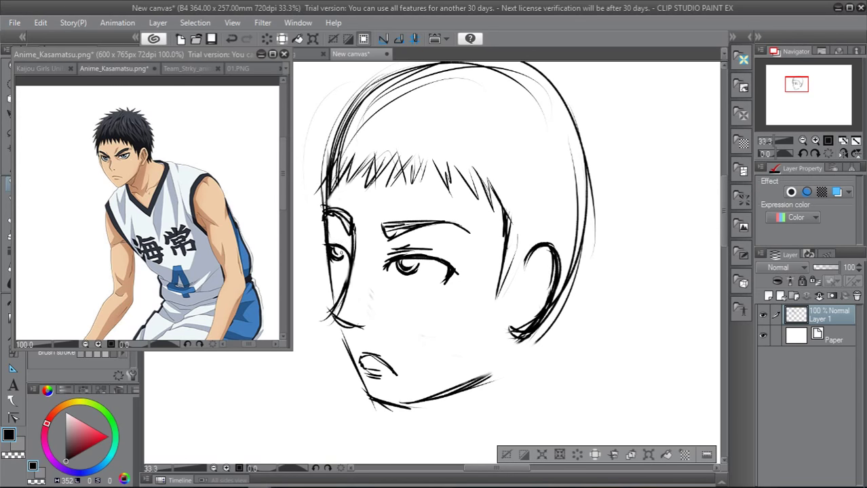
{"action": "key", "text": "ctrl+z"}
{"action": "left_click_drag", "start_coordinate": [333, 248], "coordinate": [339, 254]}
{"action": "left_click_drag", "start_coordinate": [345, 242], "coordinate": [351, 249]}
{"action": "key", "text": "ctrl+z"}
{"action": "key", "text": "ctrl+z"}
Erase the old nose tip and the lower part of the nose bridge
{"action": "mouse_move", "coordinate": [335, 311]}
{"action": "left_mouse_down"}
{"action": "mouse_move", "coordinate": [353, 332]}
{"action": "mouse_move", "coordinate": [359, 325]}
{"action": "left_mouse_up"}
{"action": "key", "text": "e"}
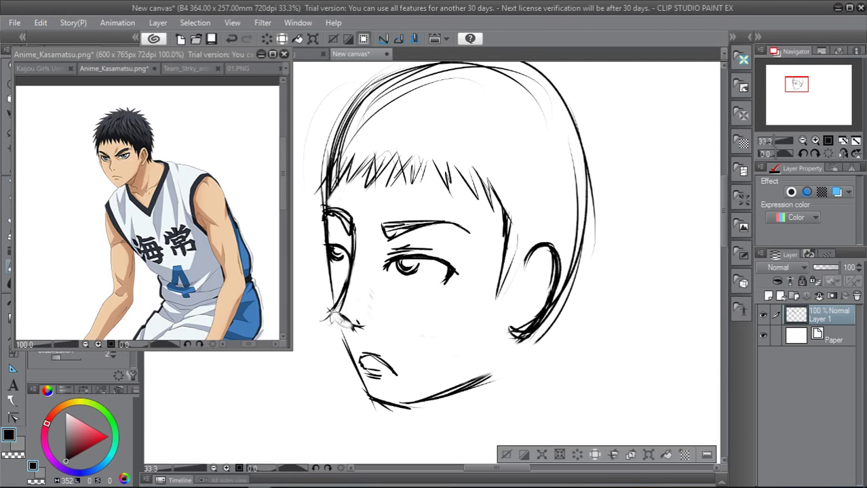
{"action": "mouse_move", "coordinate": [325, 318]}
{"action": "left_mouse_down"}
{"action": "mouse_move", "coordinate": [355, 322]}
{"action": "mouse_move", "coordinate": [339, 316]}
{"action": "mouse_move", "coordinate": [343, 279]}
{"action": "mouse_move", "coordinate": [346, 323]}
{"action": "left_mouse_up"}
{"action": "key", "text": "p"}
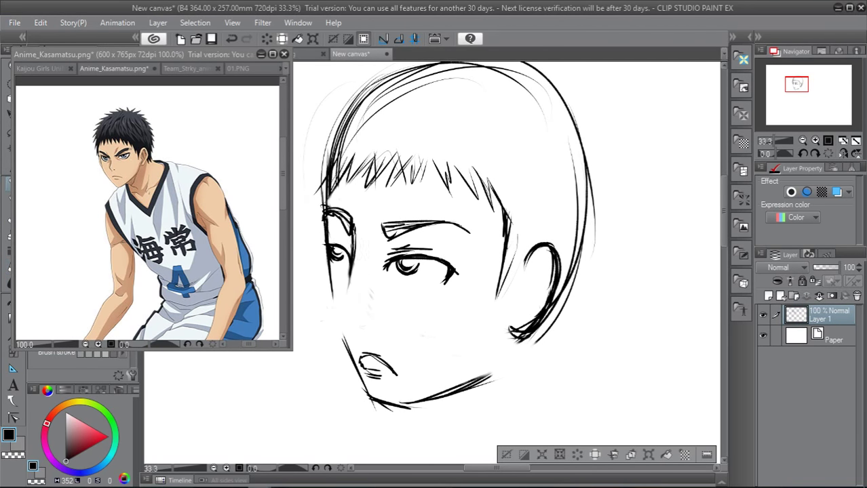
Redraw the nose inside the face and continue the far cheek contour down to the chin
{"action": "left_click_drag", "start_coordinate": [353, 266], "coordinate": [348, 282]}
{"action": "mouse_move", "coordinate": [353, 251]}
{"action": "left_mouse_down"}
{"action": "mouse_move", "coordinate": [343, 297]}
{"action": "mouse_move", "coordinate": [333, 299]}
{"action": "mouse_move", "coordinate": [353, 319]}
{"action": "left_mouse_up"}
{"action": "mouse_move", "coordinate": [326, 276]}
{"action": "left_mouse_down"}
{"action": "mouse_move", "coordinate": [354, 313]}
{"action": "mouse_move", "coordinate": [342, 338]}
{"action": "left_mouse_up"}
{"action": "left_click_drag", "start_coordinate": [331, 300], "coordinate": [351, 363]}
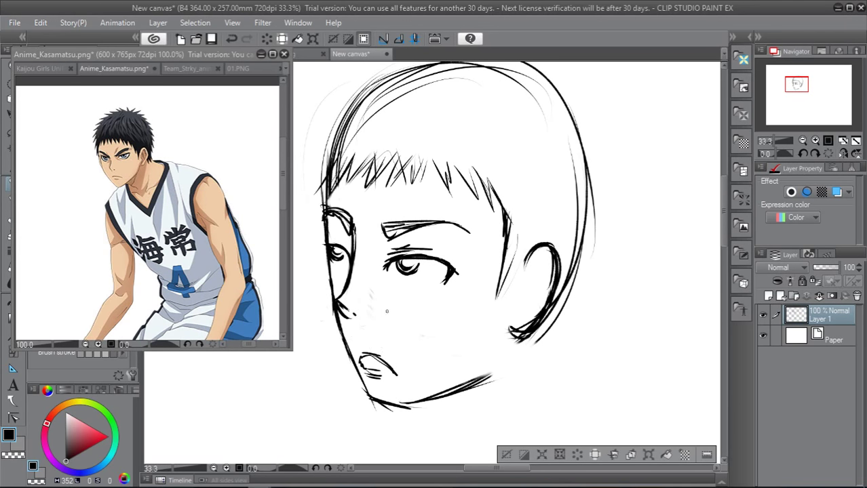
Draw spiky hair strands outside the forehead on the far side of the head
{"action": "mouse_move", "coordinate": [346, 90]}
{"action": "left_mouse_down"}
{"action": "mouse_move", "coordinate": [303, 114]}
{"action": "mouse_move", "coordinate": [337, 107]}
{"action": "mouse_move", "coordinate": [305, 130]}
{"action": "mouse_move", "coordinate": [304, 187]}
{"action": "left_mouse_up"}
{"action": "key", "text": "ctrl+z"}
{"action": "key", "text": "ctrl+z"}
{"action": "left_click_drag", "start_coordinate": [318, 150], "coordinate": [307, 178]}
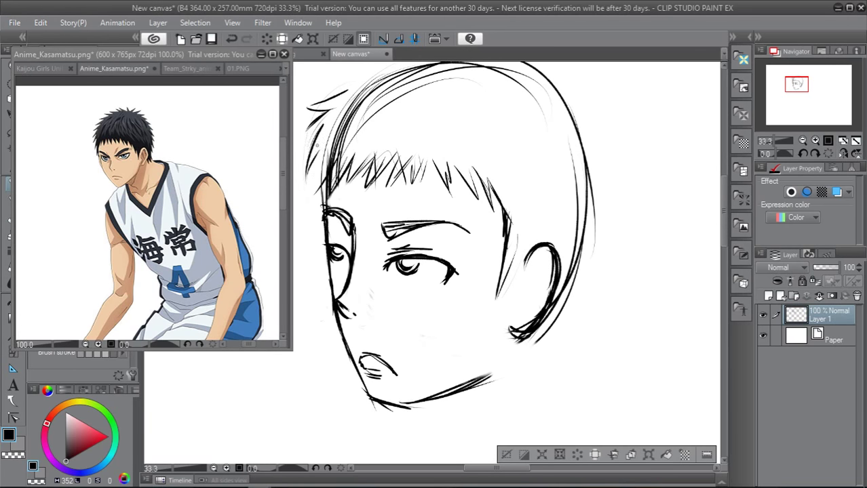
{"action": "left_click_drag", "start_coordinate": [319, 144], "coordinate": [303, 209]}
{"action": "left_click_drag", "start_coordinate": [324, 175], "coordinate": [319, 250]}
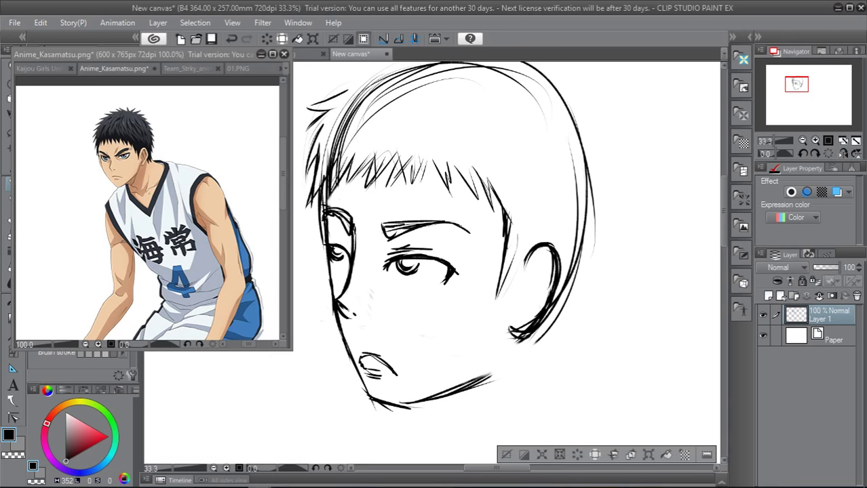
Draw pointed hair strands down the back of the head toward the area behind the ear
{"action": "mouse_move", "coordinate": [585, 134]}
{"action": "left_mouse_down"}
{"action": "mouse_move", "coordinate": [613, 180]}
{"action": "mouse_move", "coordinate": [596, 196]}
{"action": "mouse_move", "coordinate": [596, 217]}
{"action": "left_mouse_up"}
{"action": "left_click_drag", "start_coordinate": [589, 173], "coordinate": [589, 226]}
{"action": "left_click_drag", "start_coordinate": [590, 197], "coordinate": [584, 226]}
{"action": "mouse_move", "coordinate": [590, 225]}
{"action": "left_mouse_down"}
{"action": "mouse_move", "coordinate": [580, 281]}
{"action": "mouse_move", "coordinate": [560, 286]}
{"action": "mouse_move", "coordinate": [551, 317]}
{"action": "left_mouse_up"}
{"action": "left_click_drag", "start_coordinate": [564, 291], "coordinate": [543, 344]}
{"action": "left_click_drag", "start_coordinate": [570, 293], "coordinate": [552, 331]}
{"action": "left_click_drag", "start_coordinate": [574, 275], "coordinate": [570, 311]}
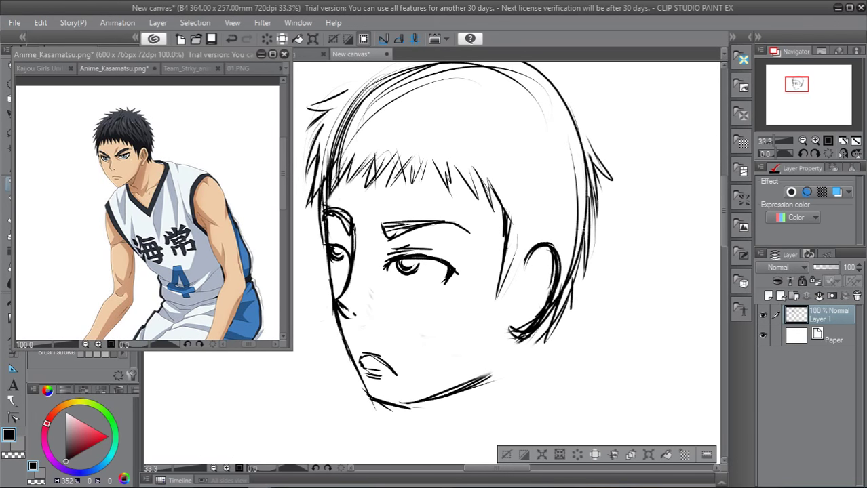
Add denser pointed hair strands behind the ear and down the nape
{"action": "left_click_drag", "start_coordinate": [585, 228], "coordinate": [579, 301]}
{"action": "left_click_drag", "start_coordinate": [579, 271], "coordinate": [568, 325]}
{"action": "left_click_drag", "start_coordinate": [571, 274], "coordinate": [545, 352]}
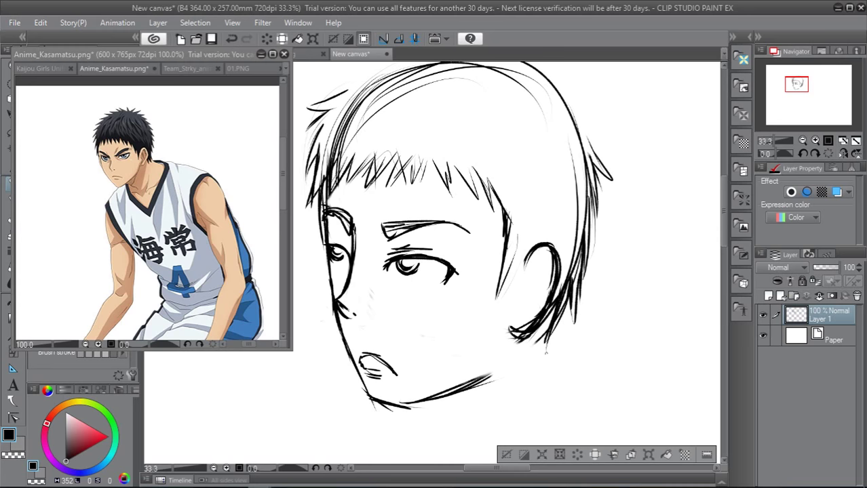
{"action": "left_click_drag", "start_coordinate": [564, 304], "coordinate": [549, 360]}
{"action": "mouse_move", "coordinate": [547, 320]}
{"action": "left_mouse_down"}
{"action": "mouse_move", "coordinate": [536, 354]}
{"action": "mouse_move", "coordinate": [519, 373]}
{"action": "mouse_move", "coordinate": [515, 366]}
{"action": "mouse_move", "coordinate": [527, 366]}
{"action": "left_mouse_up"}
{"action": "mouse_move", "coordinate": [549, 336]}
{"action": "left_mouse_down"}
{"action": "mouse_move", "coordinate": [533, 363]}
{"action": "mouse_move", "coordinate": [541, 373]}
{"action": "left_mouse_up"}
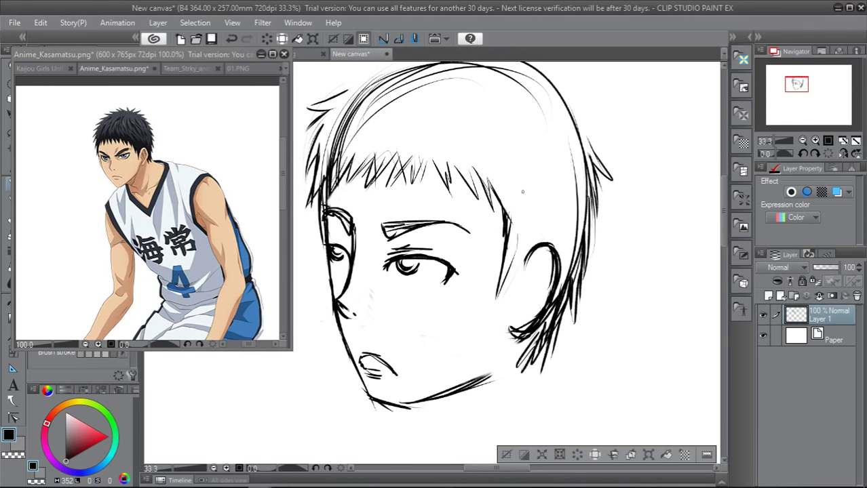
Draw short hair strands between the sideburn and the ear, overlapping the top of the ear
{"action": "left_click_drag", "start_coordinate": [516, 219], "coordinate": [509, 285]}
{"action": "left_click_drag", "start_coordinate": [518, 247], "coordinate": [505, 281]}
{"action": "left_click_drag", "start_coordinate": [525, 219], "coordinate": [522, 274]}
{"action": "left_click_drag", "start_coordinate": [521, 235], "coordinate": [519, 280]}
{"action": "left_click_drag", "start_coordinate": [530, 239], "coordinate": [525, 258]}
{"action": "mouse_move", "coordinate": [533, 222]}
{"action": "left_mouse_down"}
{"action": "mouse_move", "coordinate": [538, 255]}
{"action": "mouse_move", "coordinate": [540, 243]}
{"action": "left_mouse_up"}
{"action": "left_click_drag", "start_coordinate": [547, 247], "coordinate": [540, 270]}
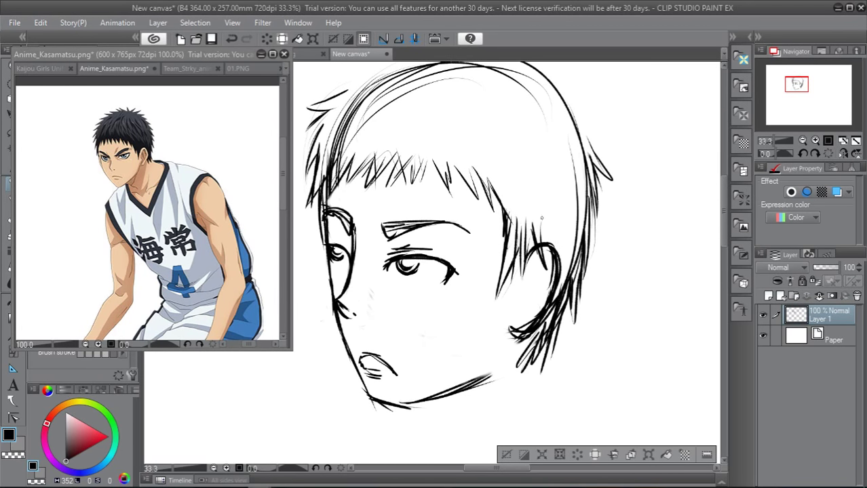
{"action": "left_click_drag", "start_coordinate": [542, 219], "coordinate": [551, 245]}
Add short hair strands on the side of the head between the temple fringe and the back hair
{"action": "left_click_drag", "start_coordinate": [521, 174], "coordinate": [531, 206]}
{"action": "mouse_move", "coordinate": [536, 159]}
{"action": "left_mouse_down"}
{"action": "mouse_move", "coordinate": [544, 195]}
{"action": "mouse_move", "coordinate": [547, 176]}
{"action": "left_mouse_up"}
{"action": "mouse_move", "coordinate": [569, 145]}
{"action": "left_mouse_down"}
{"action": "mouse_move", "coordinate": [584, 163]}
{"action": "mouse_move", "coordinate": [579, 147]}
{"action": "left_mouse_up"}
{"action": "left_click_drag", "start_coordinate": [494, 140], "coordinate": [501, 180]}
{"action": "left_click_drag", "start_coordinate": [500, 156], "coordinate": [509, 169]}
{"action": "left_click_drag", "start_coordinate": [508, 154], "coordinate": [514, 190]}
Draw the spiky hair outline over the top of the head, above the head oval
{"action": "left_click_drag", "start_coordinate": [723, 236], "coordinate": [724, 216]}
{"action": "mouse_move", "coordinate": [398, 117]}
{"action": "left_mouse_down"}
{"action": "mouse_move", "coordinate": [430, 126]}
{"action": "mouse_move", "coordinate": [367, 131]}
{"action": "mouse_move", "coordinate": [401, 141]}
{"action": "mouse_move", "coordinate": [341, 158]}
{"action": "mouse_move", "coordinate": [311, 194]}
{"action": "left_mouse_up"}
{"action": "left_click_drag", "start_coordinate": [359, 176], "coordinate": [319, 189]}
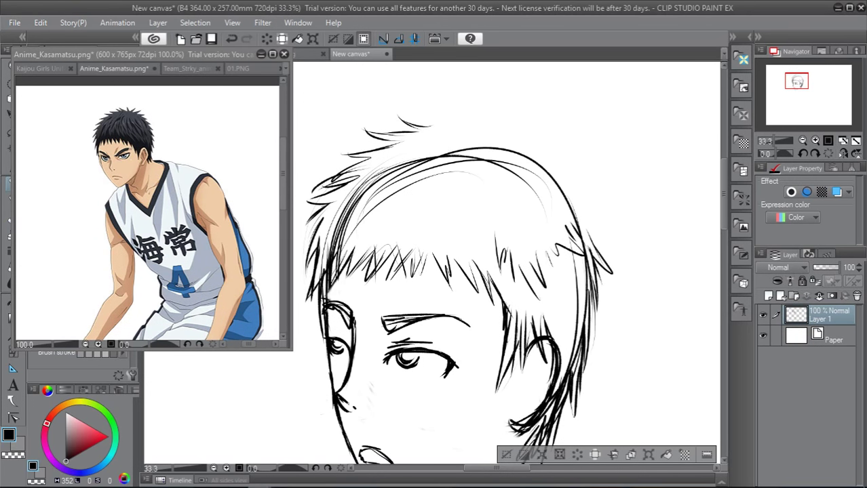
{"action": "mouse_move", "coordinate": [417, 132]}
{"action": "left_mouse_down"}
{"action": "mouse_move", "coordinate": [487, 131]}
{"action": "mouse_move", "coordinate": [411, 114]}
{"action": "mouse_move", "coordinate": [423, 126]}
{"action": "mouse_move", "coordinate": [480, 125]}
{"action": "mouse_move", "coordinate": [504, 138]}
{"action": "mouse_move", "coordinate": [536, 125]}
{"action": "mouse_move", "coordinate": [509, 138]}
{"action": "mouse_move", "coordinate": [574, 146]}
{"action": "mouse_move", "coordinate": [560, 154]}
{"action": "mouse_move", "coordinate": [603, 178]}
{"action": "left_mouse_up"}
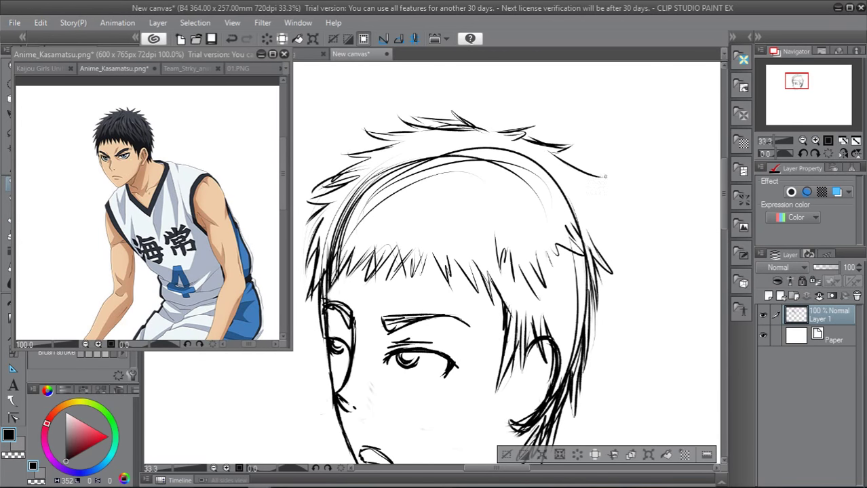
{"action": "mouse_move", "coordinate": [556, 154]}
{"action": "left_mouse_down"}
{"action": "mouse_move", "coordinate": [602, 185]}
{"action": "mouse_move", "coordinate": [592, 191]}
{"action": "mouse_move", "coordinate": [612, 237]}
{"action": "left_mouse_up"}
{"action": "left_click_drag", "start_coordinate": [588, 207], "coordinate": [608, 239]}
{"action": "left_click_drag", "start_coordinate": [594, 237], "coordinate": [597, 243]}
{"action": "mouse_move", "coordinate": [587, 212]}
{"action": "left_mouse_down"}
{"action": "mouse_move", "coordinate": [614, 262]}
{"action": "mouse_move", "coordinate": [601, 277]}
{"action": "left_mouse_up"}
{"action": "key", "text": "ctrl+z"}
{"action": "key", "text": "ctrl+z"}
{"action": "key", "text": "ctrl+z"}
{"action": "key", "text": "ctrl+z"}
{"action": "key", "text": "ctrl+z"}
{"action": "key", "text": "ctrl+z"}
{"action": "key", "text": "ctrl+z"}
{"action": "key", "text": "ctrl+z"}
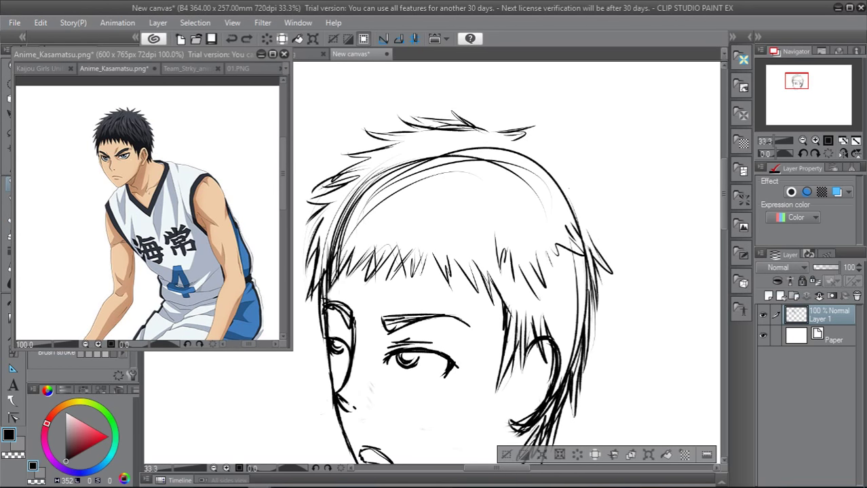
Draw the spiky hair outline from the back of the crown down to the hair behind the ear
{"action": "mouse_move", "coordinate": [524, 137]}
{"action": "left_mouse_down"}
{"action": "mouse_move", "coordinate": [571, 150]}
{"action": "mouse_move", "coordinate": [540, 144]}
{"action": "mouse_move", "coordinate": [582, 168]}
{"action": "mouse_move", "coordinate": [605, 215]}
{"action": "left_mouse_up"}
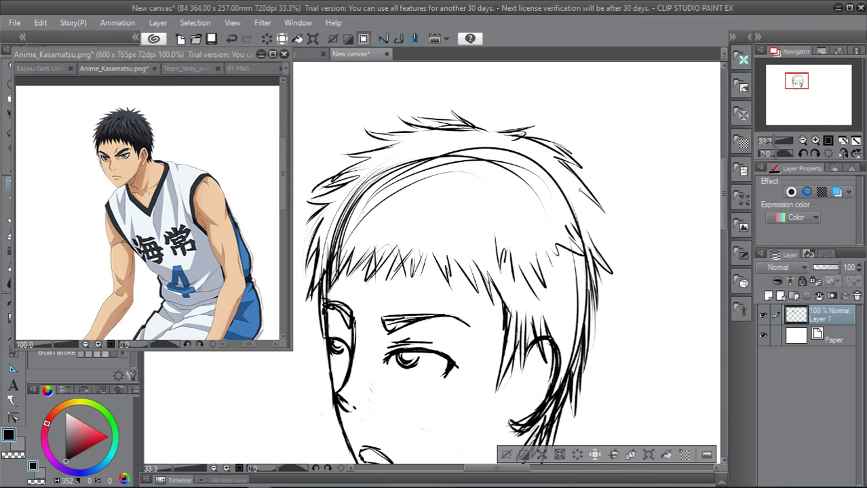
{"action": "left_click_drag", "start_coordinate": [575, 185], "coordinate": [601, 254]}
{"action": "mouse_move", "coordinate": [590, 224]}
{"action": "left_mouse_down"}
{"action": "mouse_move", "coordinate": [613, 271]}
{"action": "mouse_move", "coordinate": [607, 264]}
{"action": "left_mouse_up"}
{"action": "left_click_drag", "start_coordinate": [599, 253], "coordinate": [593, 312]}
{"action": "left_click_drag", "start_coordinate": [596, 280], "coordinate": [585, 367]}
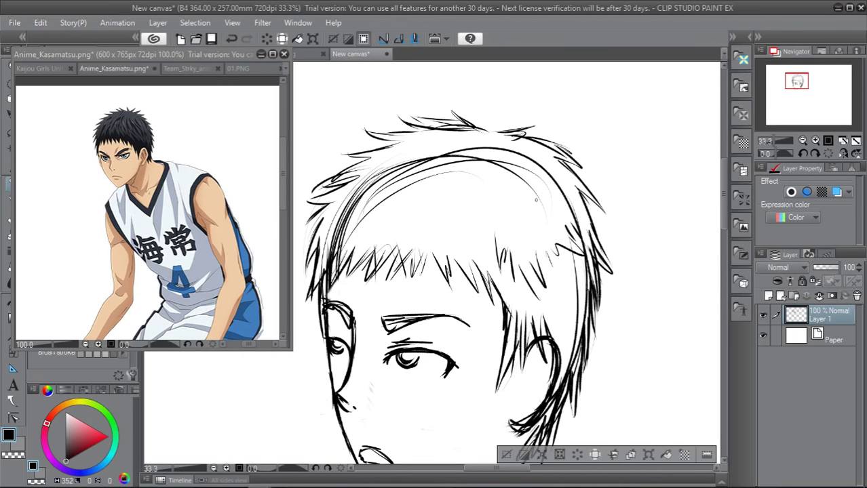
Erase the head oval construction lines inside the spiky hair outline, from the forehead across to the back of the head
{"action": "key", "text": "e"}
{"action": "mouse_move", "coordinate": [437, 160]}
{"action": "left_mouse_down"}
{"action": "mouse_move", "coordinate": [418, 177]}
{"action": "mouse_move", "coordinate": [427, 163]}
{"action": "mouse_move", "coordinate": [396, 151]}
{"action": "mouse_move", "coordinate": [393, 168]}
{"action": "mouse_move", "coordinate": [341, 228]}
{"action": "mouse_move", "coordinate": [348, 221]}
{"action": "mouse_move", "coordinate": [337, 255]}
{"action": "left_mouse_up"}
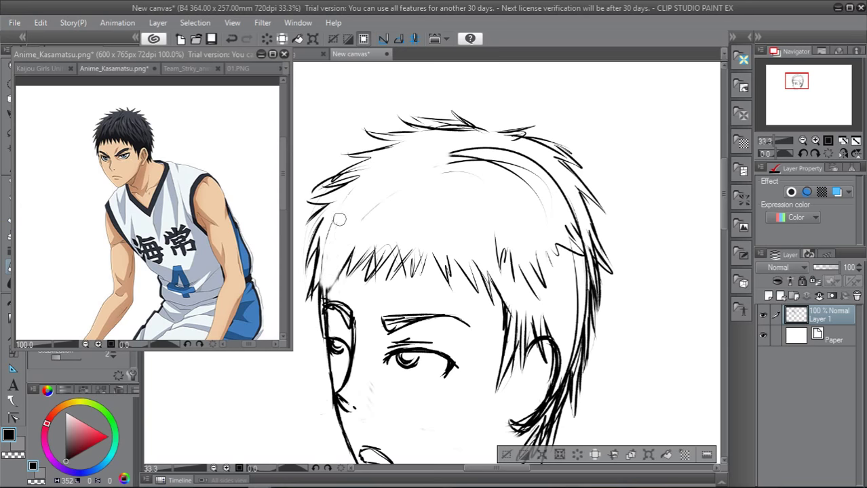
{"action": "mouse_move", "coordinate": [388, 183]}
{"action": "left_mouse_down"}
{"action": "mouse_move", "coordinate": [491, 161]}
{"action": "mouse_move", "coordinate": [448, 154]}
{"action": "mouse_move", "coordinate": [533, 161]}
{"action": "mouse_move", "coordinate": [494, 180]}
{"action": "mouse_move", "coordinate": [567, 203]}
{"action": "mouse_move", "coordinate": [579, 219]}
{"action": "mouse_move", "coordinate": [565, 226]}
{"action": "left_mouse_up"}
{"action": "key", "text": "p"}
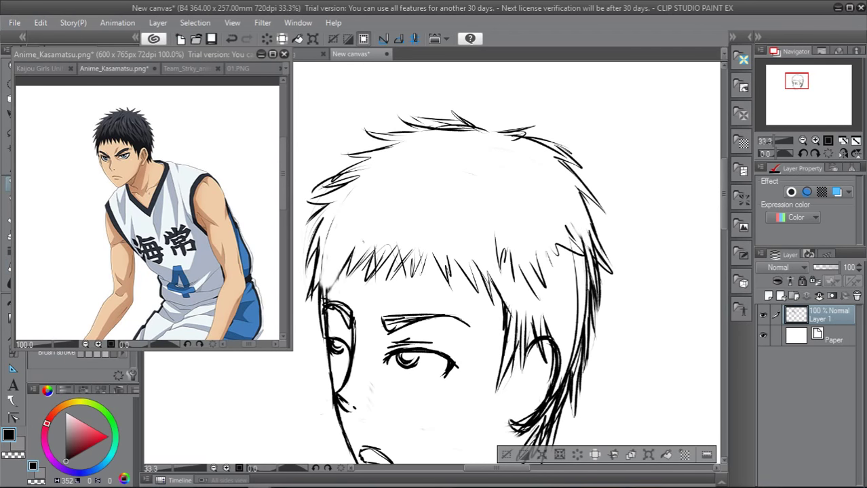
Redraw the far temple line from the fringe down to the brow on the front of the face
{"action": "left_click_drag", "start_coordinate": [326, 285], "coordinate": [330, 256]}
{"action": "mouse_move", "coordinate": [327, 289]}
{"action": "left_mouse_down"}
{"action": "mouse_move", "coordinate": [331, 258]}
{"action": "mouse_move", "coordinate": [328, 266]}
{"action": "left_mouse_up"}
{"action": "mouse_move", "coordinate": [315, 313]}
{"action": "left_mouse_down"}
{"action": "mouse_move", "coordinate": [326, 265]}
{"action": "mouse_move", "coordinate": [328, 349]}
{"action": "left_mouse_up"}
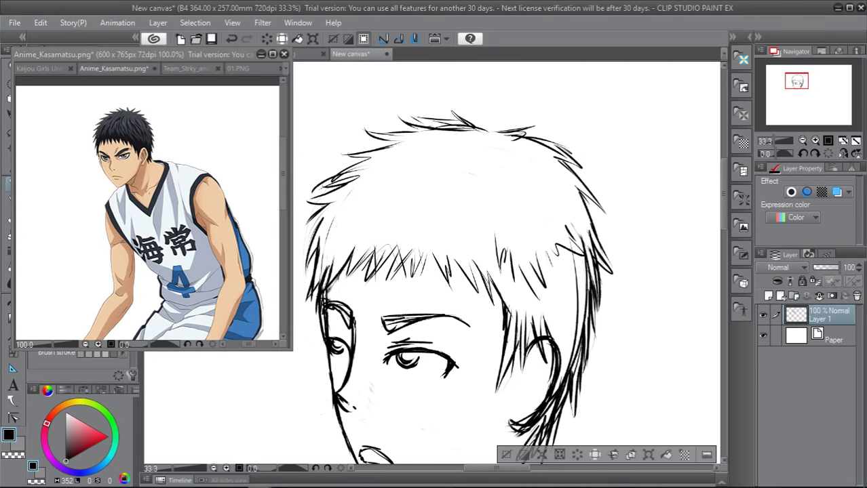
Scatter short hair strands inside the outline, above the forehead and across the middle and back of the crown
{"action": "mouse_move", "coordinate": [420, 160]}
{"action": "left_mouse_down"}
{"action": "mouse_move", "coordinate": [399, 154]}
{"action": "mouse_move", "coordinate": [372, 181]}
{"action": "mouse_move", "coordinate": [396, 184]}
{"action": "mouse_move", "coordinate": [395, 192]}
{"action": "mouse_move", "coordinate": [348, 215]}
{"action": "left_mouse_up"}
{"action": "mouse_move", "coordinate": [371, 208]}
{"action": "left_mouse_down"}
{"action": "mouse_move", "coordinate": [340, 214]}
{"action": "mouse_move", "coordinate": [332, 227]}
{"action": "left_mouse_up"}
{"action": "mouse_move", "coordinate": [350, 196]}
{"action": "left_mouse_down"}
{"action": "mouse_move", "coordinate": [331, 227]}
{"action": "mouse_move", "coordinate": [344, 206]}
{"action": "left_mouse_up"}
{"action": "left_click_drag", "start_coordinate": [347, 202], "coordinate": [340, 214]}
{"action": "mouse_move", "coordinate": [443, 195]}
{"action": "left_mouse_down"}
{"action": "mouse_move", "coordinate": [445, 223]}
{"action": "mouse_move", "coordinate": [453, 225]}
{"action": "left_mouse_up"}
{"action": "left_click_drag", "start_coordinate": [462, 208], "coordinate": [490, 234]}
{"action": "mouse_move", "coordinate": [522, 185]}
{"action": "left_mouse_down"}
{"action": "mouse_move", "coordinate": [545, 198]}
{"action": "mouse_move", "coordinate": [541, 177]}
{"action": "mouse_move", "coordinate": [535, 182]}
{"action": "left_mouse_up"}
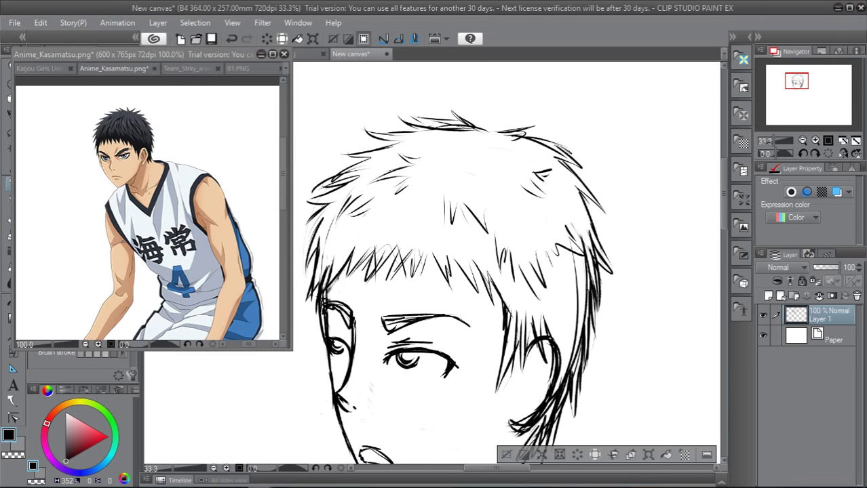
Add more short, pointed strands near the top of the head, above the fringe and on the side of the crown
{"action": "mouse_move", "coordinate": [479, 148]}
{"action": "left_mouse_down"}
{"action": "mouse_move", "coordinate": [461, 135]}
{"action": "mouse_move", "coordinate": [481, 148]}
{"action": "left_mouse_up"}
{"action": "mouse_move", "coordinate": [494, 147]}
{"action": "left_mouse_down"}
{"action": "mouse_move", "coordinate": [427, 175]}
{"action": "mouse_move", "coordinate": [437, 184]}
{"action": "left_mouse_up"}
{"action": "left_click_drag", "start_coordinate": [401, 209], "coordinate": [380, 227]}
{"action": "left_click_drag", "start_coordinate": [409, 211], "coordinate": [407, 226]}
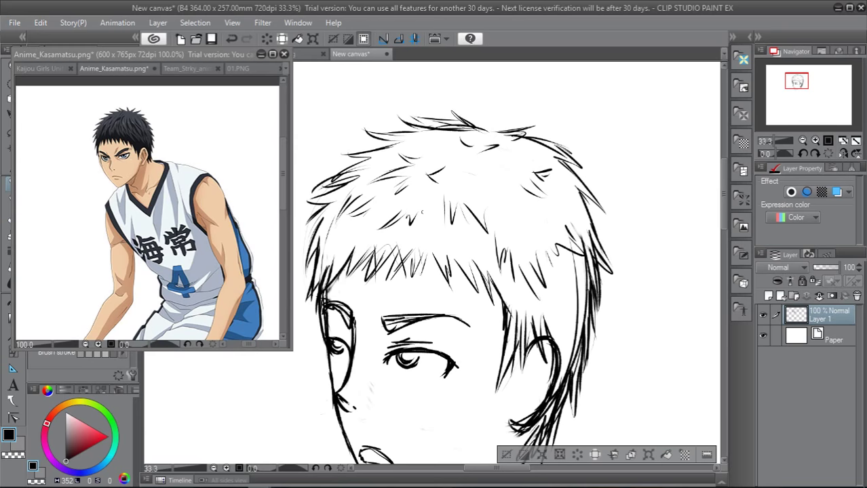
{"action": "left_click_drag", "start_coordinate": [513, 208], "coordinate": [536, 222]}
{"action": "left_click_drag", "start_coordinate": [523, 206], "coordinate": [525, 214]}
{"action": "mouse_move", "coordinate": [562, 185]}
{"action": "left_mouse_down"}
{"action": "mouse_move", "coordinate": [577, 200]}
{"action": "mouse_move", "coordinate": [560, 200]}
{"action": "left_mouse_up"}
Add long hair strands above and behind the ear, with a spike extending past the back hair outline
{"action": "left_click_drag", "start_coordinate": [581, 264], "coordinate": [585, 273]}
{"action": "left_click_drag", "start_coordinate": [585, 272], "coordinate": [608, 332]}
{"action": "left_click_drag", "start_coordinate": [585, 293], "coordinate": [567, 334]}
{"action": "left_click_drag", "start_coordinate": [572, 332], "coordinate": [565, 355]}
{"action": "left_click_drag", "start_coordinate": [564, 344], "coordinate": [561, 354]}
{"action": "left_click_drag", "start_coordinate": [562, 306], "coordinate": [555, 346]}
{"action": "left_click_drag", "start_coordinate": [556, 307], "coordinate": [551, 322]}
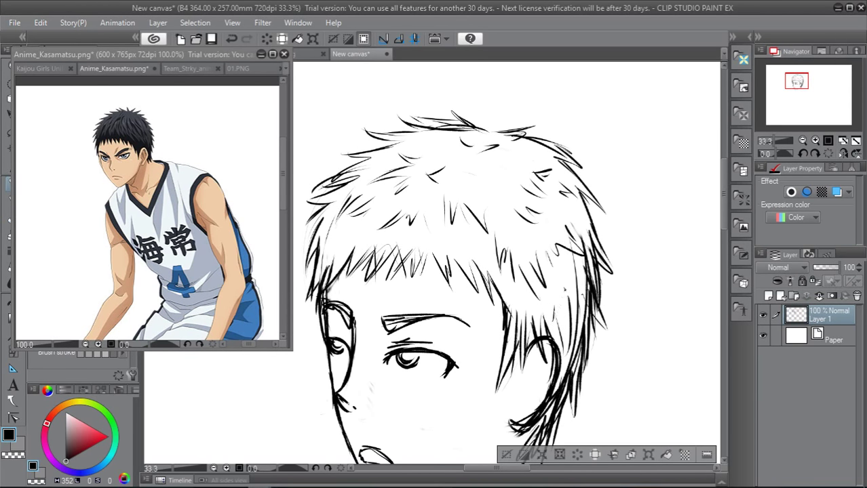
{"action": "left_click_drag", "start_coordinate": [573, 291], "coordinate": [565, 304]}
{"action": "mouse_move", "coordinate": [425, 177]}
{"action": "left_mouse_down"}
{"action": "mouse_move", "coordinate": [436, 178]}
{"action": "mouse_move", "coordinate": [431, 191]}
{"action": "mouse_move", "coordinate": [433, 176]}
{"action": "left_mouse_up"}
Sketch the throat line below the chin and the back neck line descending from the hair behind the ear
{"action": "left_click_drag", "start_coordinate": [721, 176], "coordinate": [724, 241]}
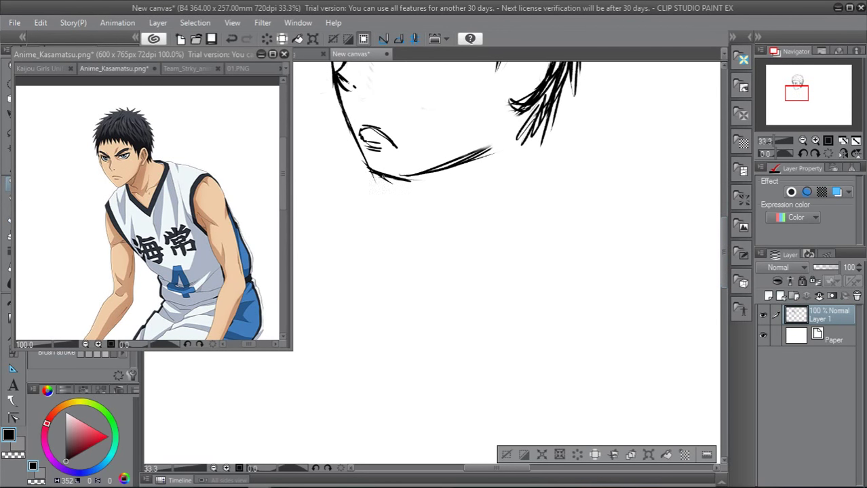
{"action": "mouse_move", "coordinate": [384, 175]}
{"action": "left_mouse_down"}
{"action": "mouse_move", "coordinate": [430, 206]}
{"action": "mouse_move", "coordinate": [435, 234]}
{"action": "mouse_move", "coordinate": [428, 223]}
{"action": "mouse_move", "coordinate": [424, 240]}
{"action": "left_mouse_up"}
{"action": "left_click_drag", "start_coordinate": [425, 232], "coordinate": [433, 205]}
{"action": "left_click_drag", "start_coordinate": [534, 127], "coordinate": [539, 149]}
{"action": "left_click_drag", "start_coordinate": [543, 110], "coordinate": [547, 189]}
{"action": "mouse_move", "coordinate": [536, 137]}
{"action": "left_mouse_down"}
{"action": "mouse_move", "coordinate": [545, 185]}
{"action": "mouse_move", "coordinate": [540, 173]}
{"action": "left_mouse_up"}
{"action": "left_click_drag", "start_coordinate": [539, 173], "coordinate": [553, 225]}
{"action": "left_click_drag", "start_coordinate": [542, 175], "coordinate": [549, 206]}
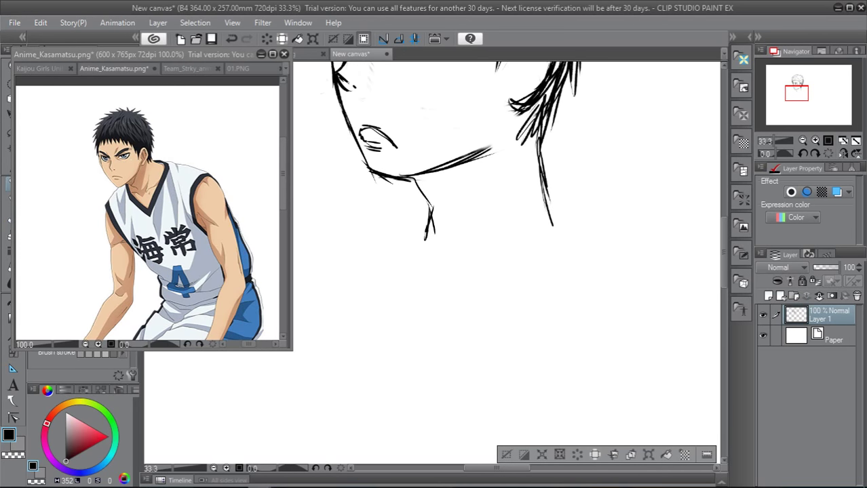
Redraw the front of the neck closer to the chin with several overlapping strokes curving down from the jaw
{"action": "mouse_move", "coordinate": [380, 175]}
{"action": "left_mouse_down"}
{"action": "mouse_move", "coordinate": [409, 196]}
{"action": "mouse_move", "coordinate": [415, 224]}
{"action": "mouse_move", "coordinate": [404, 254]}
{"action": "left_mouse_up"}
{"action": "left_click_drag", "start_coordinate": [411, 210], "coordinate": [400, 262]}
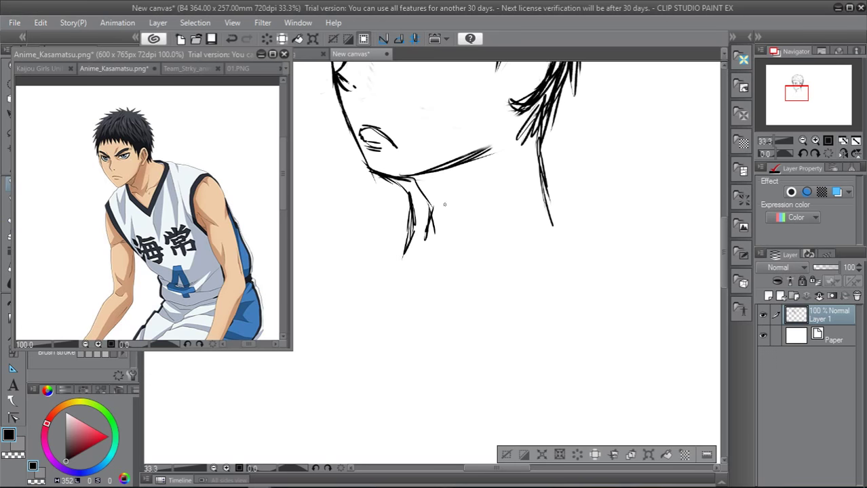
{"action": "left_click_drag", "start_coordinate": [388, 169], "coordinate": [417, 185]}
{"action": "mouse_move", "coordinate": [415, 183]}
{"action": "left_mouse_down"}
{"action": "mouse_move", "coordinate": [425, 206]}
{"action": "mouse_move", "coordinate": [416, 216]}
{"action": "left_mouse_up"}
{"action": "left_click_drag", "start_coordinate": [405, 179], "coordinate": [422, 228]}
{"action": "left_click_drag", "start_coordinate": [419, 198], "coordinate": [413, 250]}
{"action": "left_click_drag", "start_coordinate": [416, 213], "coordinate": [414, 240]}
{"action": "left_click_drag", "start_coordinate": [416, 177], "coordinate": [418, 209]}
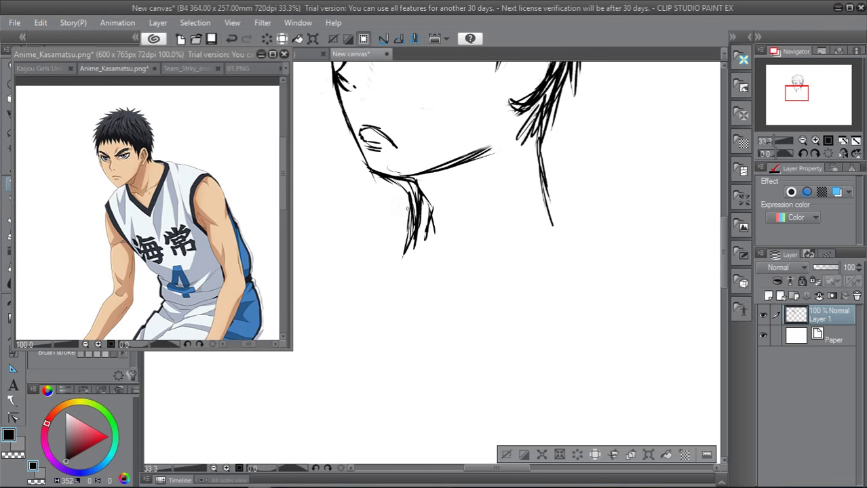
Erase the surplus strokes on both sides of the front neck line, keeping a single throat contour
{"action": "key", "text": "e"}
{"action": "mouse_move", "coordinate": [379, 188]}
{"action": "left_mouse_down"}
{"action": "mouse_move", "coordinate": [407, 190]}
{"action": "mouse_move", "coordinate": [385, 187]}
{"action": "mouse_move", "coordinate": [410, 207]}
{"action": "mouse_move", "coordinate": [409, 189]}
{"action": "mouse_move", "coordinate": [403, 261]}
{"action": "left_mouse_up"}
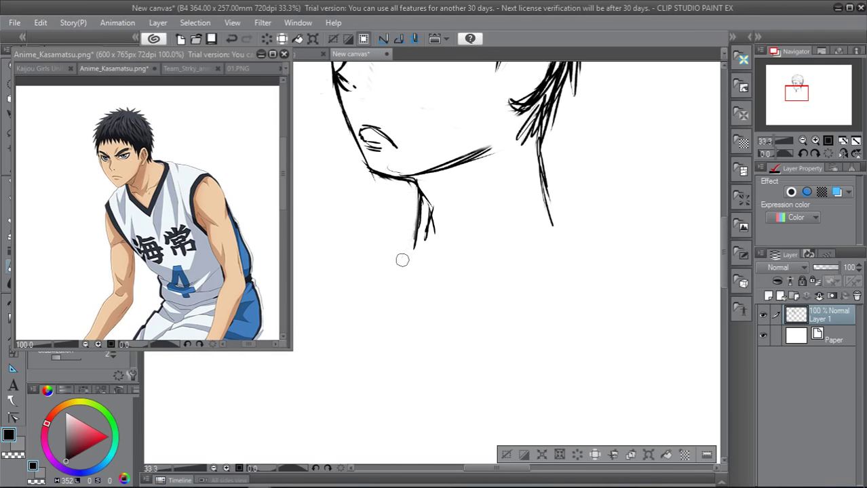
{"action": "mouse_move", "coordinate": [430, 225]}
{"action": "left_mouse_down"}
{"action": "mouse_move", "coordinate": [435, 204]}
{"action": "mouse_move", "coordinate": [426, 194]}
{"action": "mouse_move", "coordinate": [431, 220]}
{"action": "left_mouse_up"}
{"action": "key", "text": "p"}
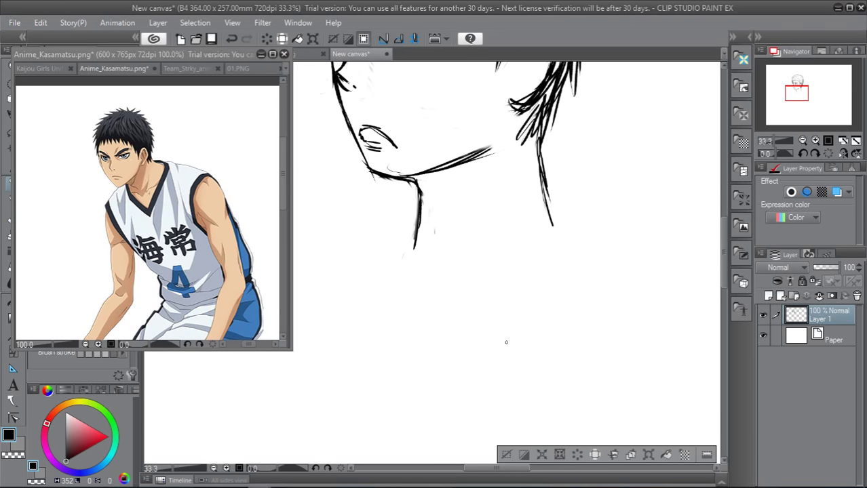
Show the 01.PNG reference and sketch the shirt collar's upper edge from the back of the neck toward the chest
{"action": "left_click", "coordinate": [239, 68]}
{"action": "left_click", "coordinate": [481, 221]}
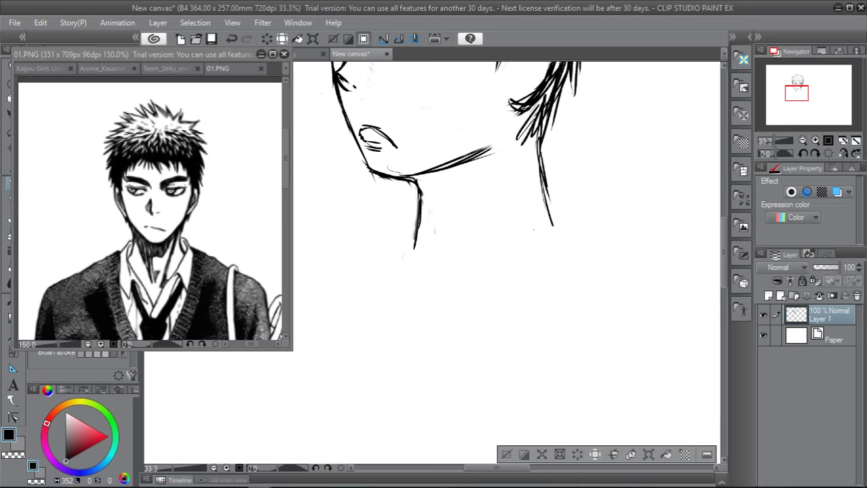
{"action": "left_click_drag", "start_coordinate": [537, 262], "coordinate": [494, 295]}
{"action": "left_click_drag", "start_coordinate": [558, 249], "coordinate": [537, 274]}
{"action": "mouse_move", "coordinate": [536, 274]}
{"action": "left_mouse_down"}
{"action": "mouse_move", "coordinate": [562, 233]}
{"action": "mouse_move", "coordinate": [559, 251]}
{"action": "left_mouse_up"}
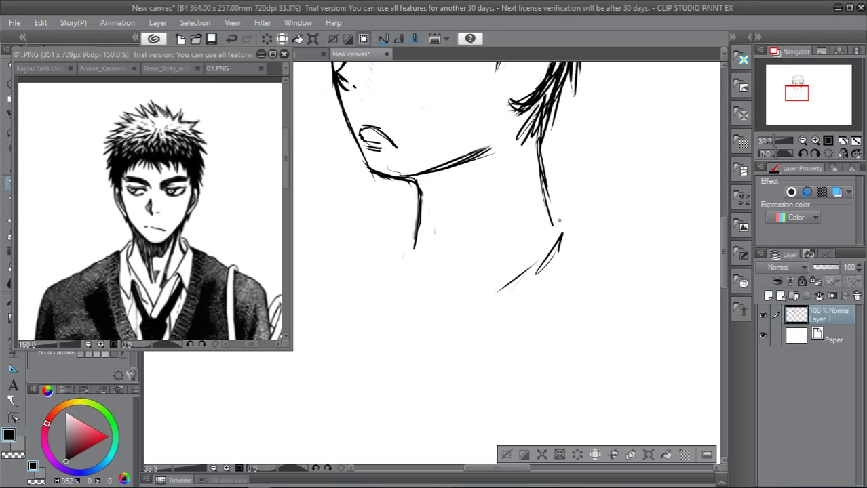
{"action": "left_click_drag", "start_coordinate": [551, 210], "coordinate": [574, 221]}
{"action": "mouse_move", "coordinate": [574, 222]}
{"action": "left_mouse_down"}
{"action": "mouse_move", "coordinate": [557, 240]}
{"action": "mouse_move", "coordinate": [523, 288]}
{"action": "mouse_move", "coordinate": [563, 212]}
{"action": "mouse_move", "coordinate": [557, 239]}
{"action": "mouse_move", "coordinate": [506, 287]}
{"action": "left_mouse_up"}
{"action": "left_click_drag", "start_coordinate": [543, 260], "coordinate": [488, 308]}
Sketch the collar's front edge at the base of the throat and a neck muscle line running down from below the ear
{"action": "mouse_move", "coordinate": [412, 224]}
{"action": "left_mouse_down"}
{"action": "mouse_move", "coordinate": [437, 284]}
{"action": "mouse_move", "coordinate": [418, 261]}
{"action": "left_mouse_up"}
{"action": "mouse_move", "coordinate": [411, 221]}
{"action": "left_mouse_down"}
{"action": "mouse_move", "coordinate": [428, 288]}
{"action": "mouse_move", "coordinate": [396, 250]}
{"action": "mouse_move", "coordinate": [406, 252]}
{"action": "left_mouse_up"}
{"action": "mouse_move", "coordinate": [423, 200]}
{"action": "left_mouse_down"}
{"action": "mouse_move", "coordinate": [435, 233]}
{"action": "mouse_move", "coordinate": [429, 223]}
{"action": "mouse_move", "coordinate": [430, 265]}
{"action": "left_mouse_up"}
{"action": "mouse_move", "coordinate": [425, 217]}
{"action": "left_mouse_down"}
{"action": "mouse_move", "coordinate": [428, 259]}
{"action": "mouse_move", "coordinate": [414, 237]}
{"action": "left_mouse_up"}
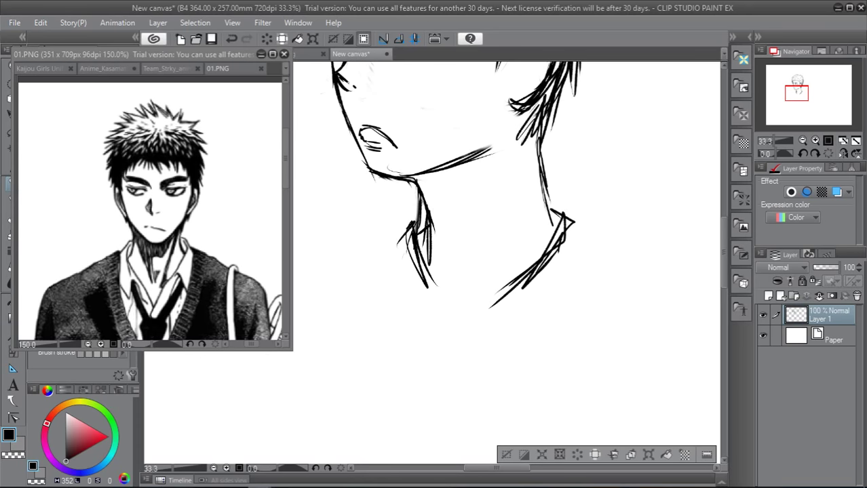
{"action": "left_click_drag", "start_coordinate": [512, 178], "coordinate": [488, 240]}
{"action": "left_click_drag", "start_coordinate": [518, 156], "coordinate": [506, 216]}
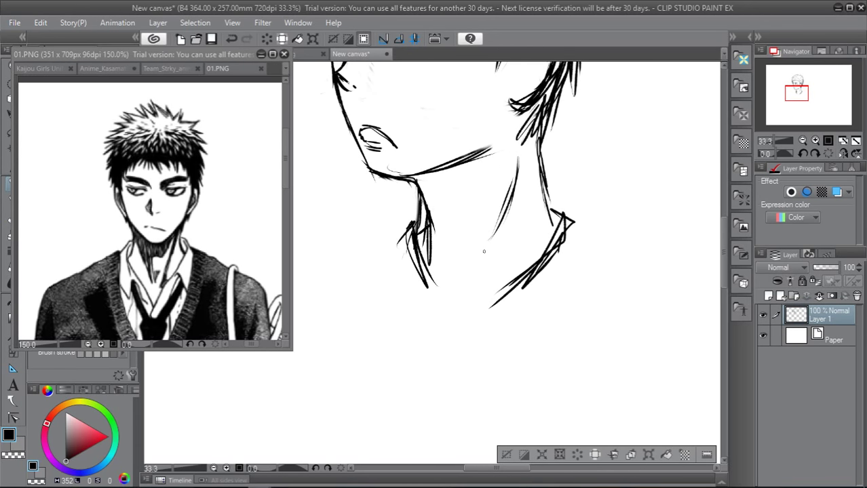
Draw the near collar flap, folding over the back of the neck and tapering to a point on the chest
{"action": "scroll", "coordinate": [709, 238], "scroll_direction": "down", "scroll_amount": 3}
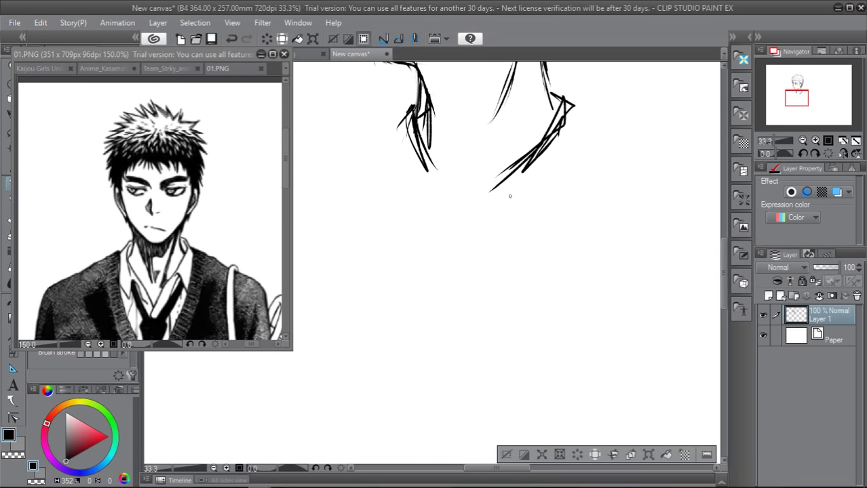
{"action": "mouse_move", "coordinate": [516, 190]}
{"action": "left_mouse_down"}
{"action": "mouse_move", "coordinate": [544, 224]}
{"action": "mouse_move", "coordinate": [527, 185]}
{"action": "mouse_move", "coordinate": [541, 244]}
{"action": "left_mouse_up"}
{"action": "left_click_drag", "start_coordinate": [563, 96], "coordinate": [580, 106]}
{"action": "left_click_drag", "start_coordinate": [578, 105], "coordinate": [585, 170]}
{"action": "mouse_move", "coordinate": [581, 122]}
{"action": "left_mouse_down"}
{"action": "mouse_move", "coordinate": [599, 150]}
{"action": "mouse_move", "coordinate": [547, 225]}
{"action": "left_mouse_up"}
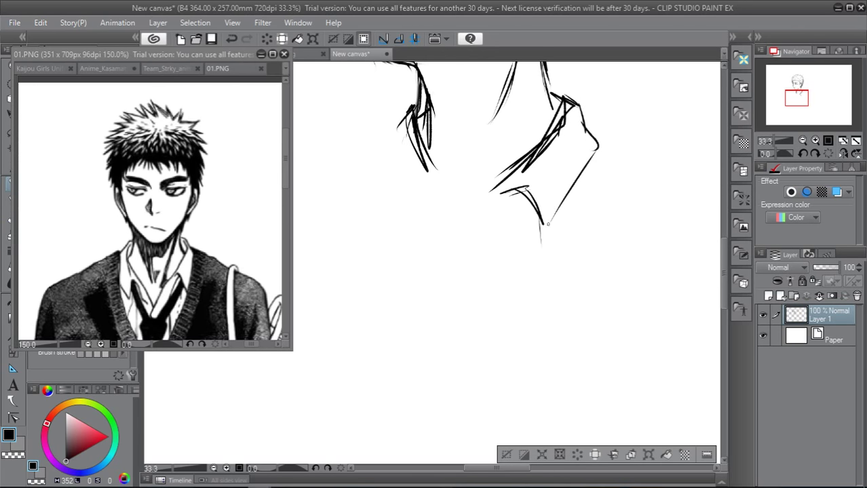
{"action": "left_click_drag", "start_coordinate": [578, 178], "coordinate": [540, 256]}
{"action": "mouse_move", "coordinate": [537, 231]}
{"action": "left_mouse_down"}
{"action": "mouse_move", "coordinate": [534, 195]}
{"action": "mouse_move", "coordinate": [540, 234]}
{"action": "mouse_move", "coordinate": [530, 257]}
{"action": "left_mouse_up"}
{"action": "left_click_drag", "start_coordinate": [547, 224], "coordinate": [534, 256]}
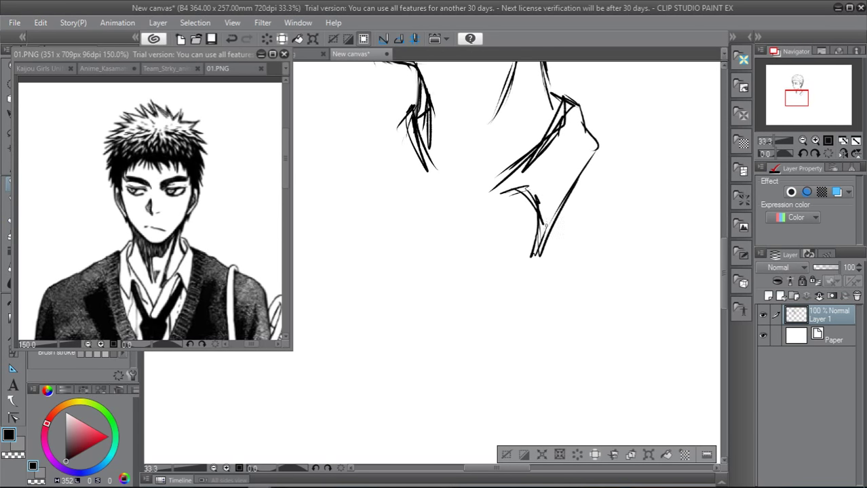
Extend both inner collar edges down the chest so they converge in a V below the throat
{"action": "left_click_drag", "start_coordinate": [495, 198], "coordinate": [465, 268]}
{"action": "mouse_move", "coordinate": [473, 224]}
{"action": "left_mouse_down"}
{"action": "mouse_move", "coordinate": [456, 271]}
{"action": "mouse_move", "coordinate": [466, 243]}
{"action": "left_mouse_up"}
{"action": "left_click_drag", "start_coordinate": [485, 197], "coordinate": [466, 223]}
{"action": "left_click_drag", "start_coordinate": [470, 220], "coordinate": [462, 233]}
{"action": "left_click_drag", "start_coordinate": [426, 153], "coordinate": [440, 215]}
{"action": "left_click_drag", "start_coordinate": [433, 176], "coordinate": [449, 229]}
{"action": "left_click_drag", "start_coordinate": [435, 201], "coordinate": [453, 246]}
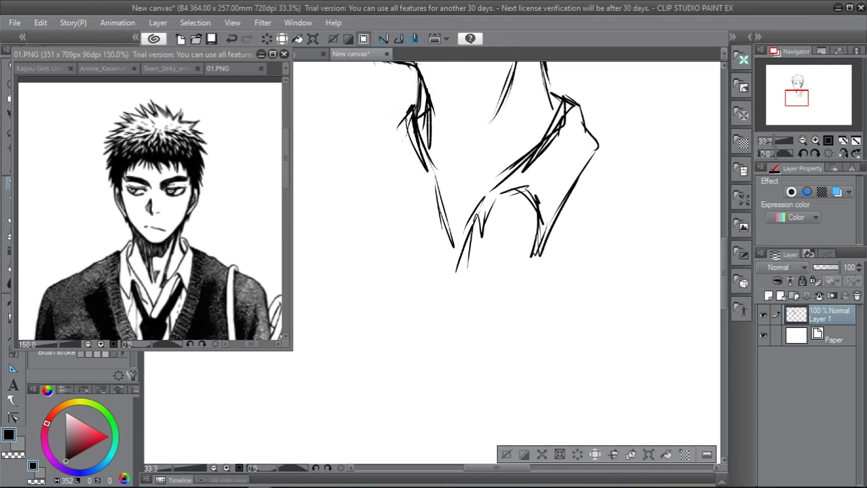
Draw the far collar flap, with its outer fold, notched inner edge and downward point
{"action": "left_click_drag", "start_coordinate": [415, 96], "coordinate": [378, 141]}
{"action": "left_click_drag", "start_coordinate": [395, 113], "coordinate": [376, 152]}
{"action": "mouse_move", "coordinate": [388, 222]}
{"action": "left_mouse_down"}
{"action": "mouse_move", "coordinate": [407, 164]}
{"action": "mouse_move", "coordinate": [439, 225]}
{"action": "left_mouse_up"}
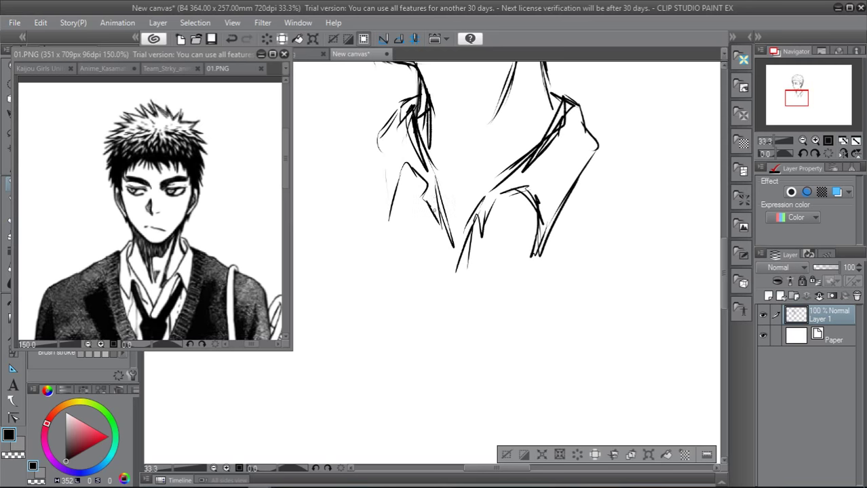
{"action": "mouse_move", "coordinate": [399, 175]}
{"action": "left_mouse_down"}
{"action": "mouse_move", "coordinate": [406, 154]}
{"action": "mouse_move", "coordinate": [408, 171]}
{"action": "left_mouse_up"}
{"action": "mouse_move", "coordinate": [379, 129]}
{"action": "left_mouse_down"}
{"action": "mouse_move", "coordinate": [369, 151]}
{"action": "mouse_move", "coordinate": [389, 240]}
{"action": "left_mouse_up"}
{"action": "left_click_drag", "start_coordinate": [386, 199], "coordinate": [390, 238]}
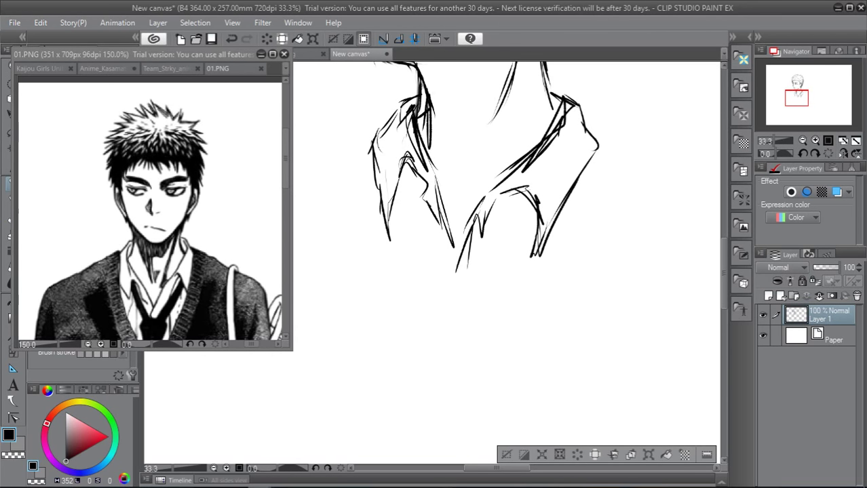
Sketch the far side of the sweater's V-neckline from the collar fold down to the middle of the chest
{"action": "left_click_drag", "start_coordinate": [401, 188], "coordinate": [405, 226]}
{"action": "left_click_drag", "start_coordinate": [372, 135], "coordinate": [385, 199]}
{"action": "left_click_drag", "start_coordinate": [376, 147], "coordinate": [400, 227]}
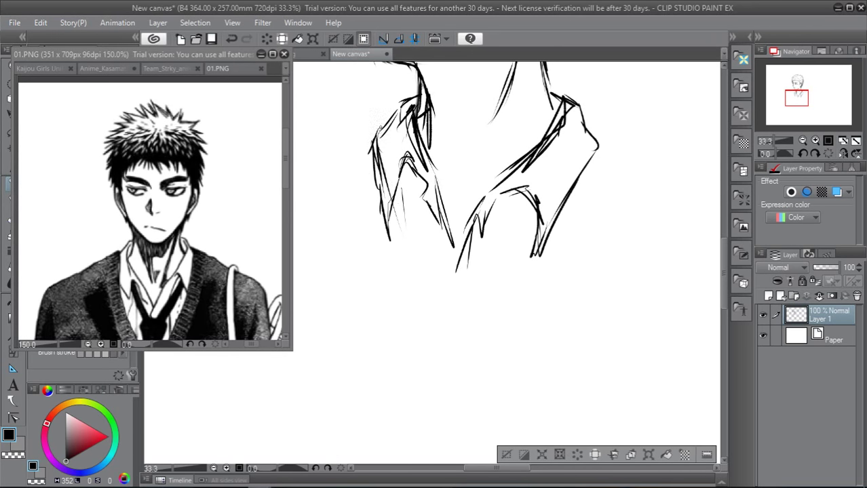
{"action": "mouse_move", "coordinate": [379, 126]}
{"action": "left_mouse_down"}
{"action": "mouse_move", "coordinate": [384, 185]}
{"action": "mouse_move", "coordinate": [382, 161]}
{"action": "left_mouse_up"}
{"action": "left_click_drag", "start_coordinate": [382, 156], "coordinate": [420, 251]}
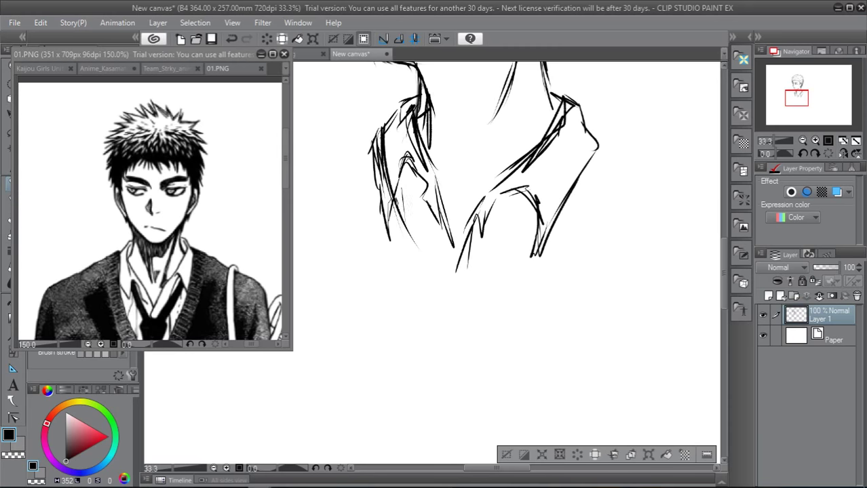
{"action": "left_click_drag", "start_coordinate": [395, 201], "coordinate": [439, 319]}
{"action": "mouse_move", "coordinate": [389, 204]}
{"action": "left_mouse_down"}
{"action": "mouse_move", "coordinate": [425, 291]}
{"action": "mouse_move", "coordinate": [460, 313]}
{"action": "left_mouse_up"}
Draw the near side of the sweater's V-neckline from the collar and join both sides at the bottom of the V
{"action": "mouse_move", "coordinate": [590, 144]}
{"action": "left_mouse_down"}
{"action": "mouse_move", "coordinate": [564, 207]}
{"action": "mouse_move", "coordinate": [574, 178]}
{"action": "left_mouse_up"}
{"action": "left_click_drag", "start_coordinate": [578, 172], "coordinate": [513, 267]}
{"action": "left_click_drag", "start_coordinate": [561, 203], "coordinate": [475, 318]}
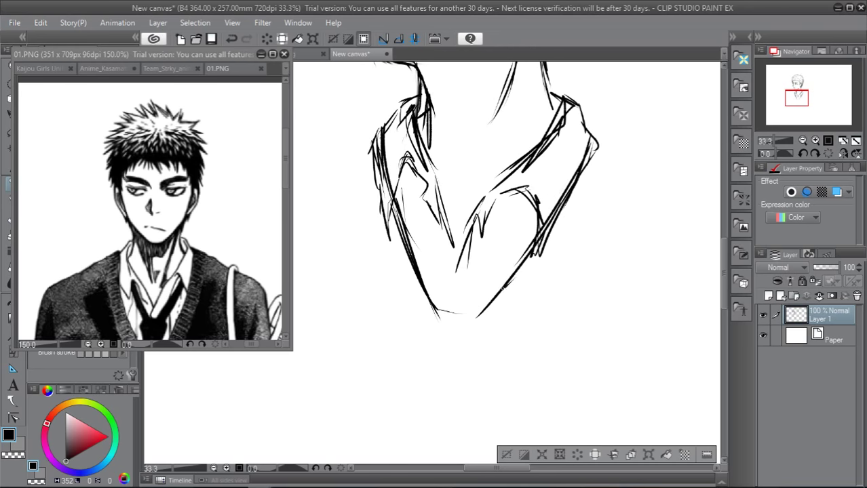
{"action": "mouse_move", "coordinate": [502, 287]}
{"action": "left_mouse_down"}
{"action": "mouse_move", "coordinate": [438, 320]}
{"action": "mouse_move", "coordinate": [474, 316]}
{"action": "left_mouse_up"}
{"action": "left_click_drag", "start_coordinate": [520, 271], "coordinate": [474, 317]}
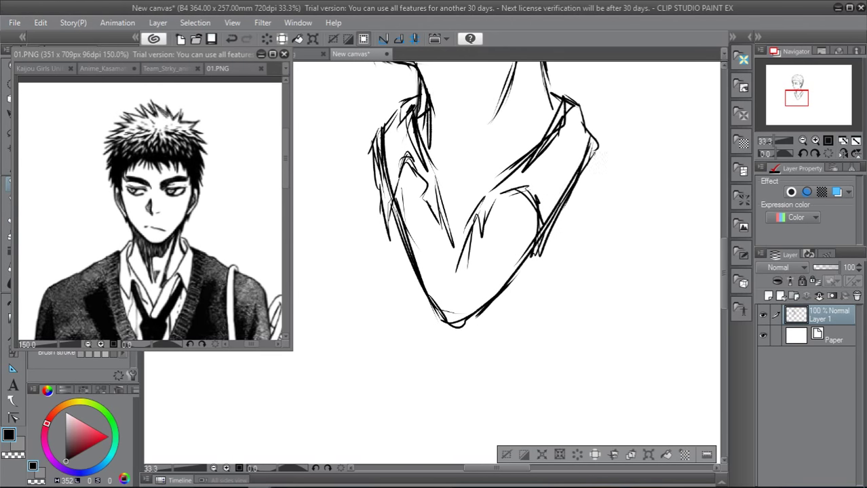
Thicken the near neckline below the collar and start the near shoulder line with a short sweater fold
{"action": "mouse_move", "coordinate": [581, 125]}
{"action": "left_mouse_down"}
{"action": "mouse_move", "coordinate": [607, 138]}
{"action": "mouse_move", "coordinate": [603, 127]}
{"action": "mouse_move", "coordinate": [612, 158]}
{"action": "mouse_move", "coordinate": [568, 180]}
{"action": "left_mouse_up"}
{"action": "left_click_drag", "start_coordinate": [585, 149], "coordinate": [570, 180]}
{"action": "left_click_drag", "start_coordinate": [606, 137], "coordinate": [616, 160]}
{"action": "left_click_drag", "start_coordinate": [611, 157], "coordinate": [592, 200]}
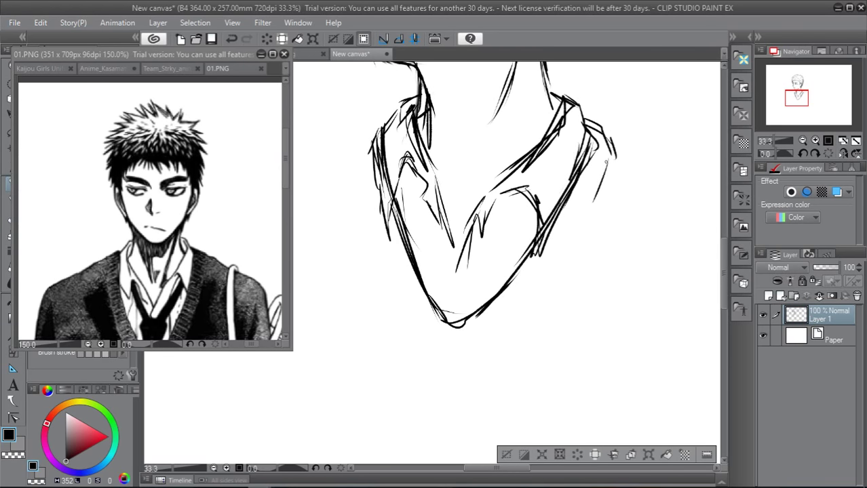
{"action": "left_click_drag", "start_coordinate": [611, 152], "coordinate": [634, 188]}
Sketch the far shoulder line beside the collar, reinforce the back neck line, and add a flatter near shoulder stroke
{"action": "mouse_move", "coordinate": [368, 155]}
{"action": "left_mouse_down"}
{"action": "mouse_move", "coordinate": [378, 136]}
{"action": "mouse_move", "coordinate": [363, 155]}
{"action": "mouse_move", "coordinate": [366, 193]}
{"action": "left_mouse_up"}
{"action": "mouse_move", "coordinate": [365, 142]}
{"action": "left_mouse_down"}
{"action": "mouse_move", "coordinate": [341, 184]}
{"action": "mouse_move", "coordinate": [354, 161]}
{"action": "left_mouse_up"}
{"action": "left_click_drag", "start_coordinate": [347, 164], "coordinate": [327, 178]}
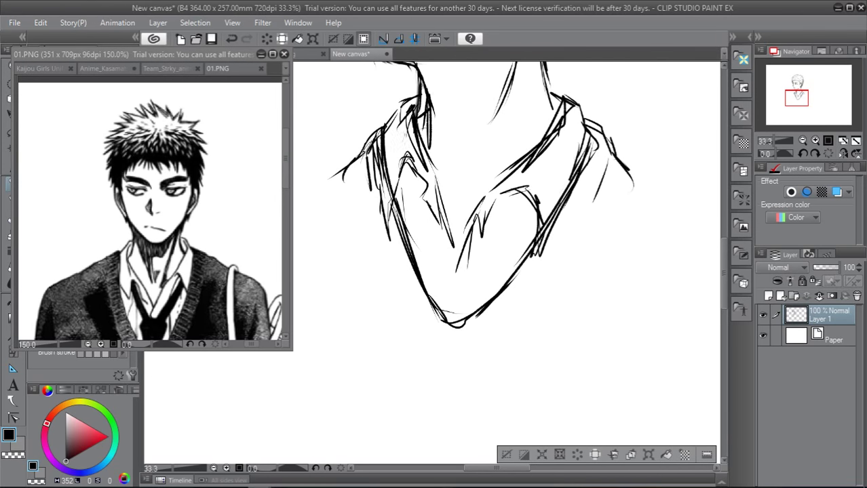
{"action": "left_click_drag", "start_coordinate": [370, 136], "coordinate": [326, 146]}
{"action": "mouse_move", "coordinate": [379, 136]}
{"action": "left_mouse_down"}
{"action": "mouse_move", "coordinate": [327, 145]}
{"action": "mouse_move", "coordinate": [359, 141]}
{"action": "left_mouse_up"}
{"action": "mouse_move", "coordinate": [420, 125]}
{"action": "left_mouse_down"}
{"action": "mouse_move", "coordinate": [428, 128]}
{"action": "mouse_move", "coordinate": [433, 107]}
{"action": "mouse_move", "coordinate": [428, 126]}
{"action": "left_mouse_up"}
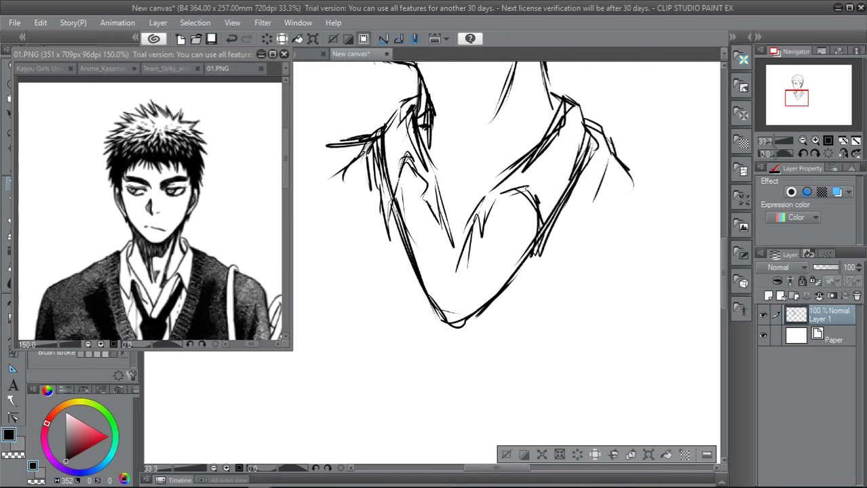
{"action": "left_click_drag", "start_coordinate": [544, 71], "coordinate": [543, 93]}
{"action": "left_click_drag", "start_coordinate": [543, 89], "coordinate": [546, 128]}
{"action": "left_click_drag", "start_coordinate": [601, 149], "coordinate": [639, 158]}
Erase the surplus strokes on both shoulders and the heavy lines of the far collar at the base of the throat
{"action": "scroll", "coordinate": [621, 150], "scroll_direction": "down", "scroll_amount": 1}
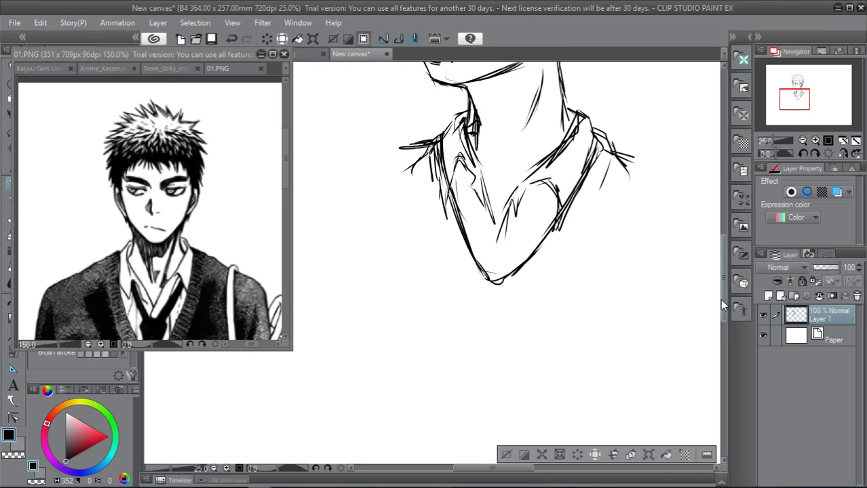
{"action": "left_click_drag", "start_coordinate": [722, 299], "coordinate": [724, 262]}
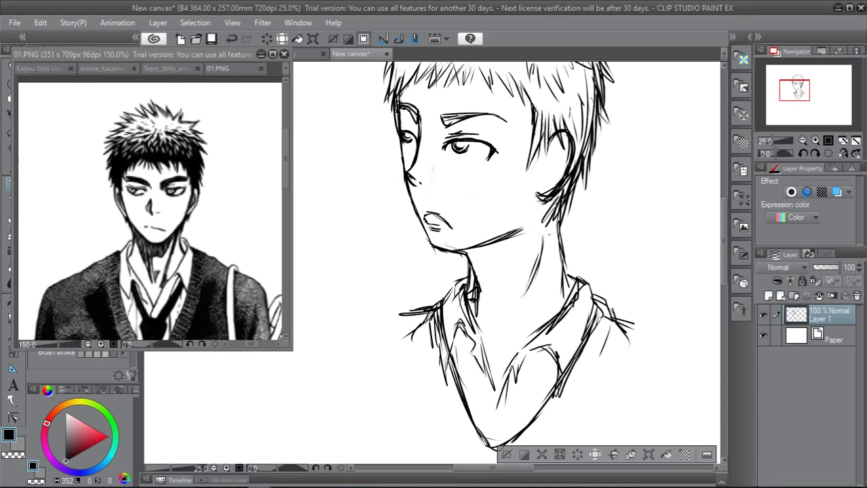
{"action": "key", "text": "e"}
{"action": "mouse_move", "coordinate": [610, 303]}
{"action": "left_mouse_down"}
{"action": "mouse_move", "coordinate": [597, 297]}
{"action": "mouse_move", "coordinate": [620, 328]}
{"action": "left_mouse_up"}
{"action": "mouse_move", "coordinate": [425, 330]}
{"action": "left_mouse_down"}
{"action": "mouse_move", "coordinate": [406, 347]}
{"action": "mouse_move", "coordinate": [424, 319]}
{"action": "mouse_move", "coordinate": [410, 310]}
{"action": "mouse_move", "coordinate": [431, 303]}
{"action": "left_mouse_up"}
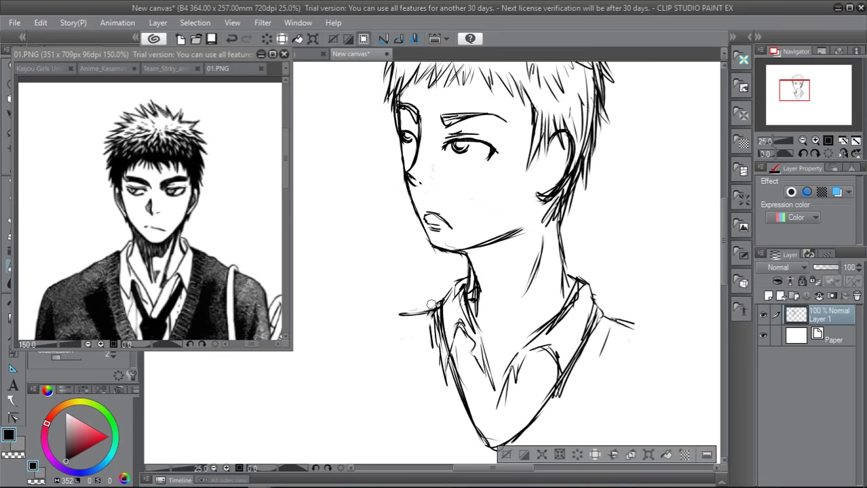
{"action": "mouse_move", "coordinate": [460, 331]}
{"action": "left_mouse_down"}
{"action": "mouse_move", "coordinate": [468, 278]}
{"action": "mouse_move", "coordinate": [475, 292]}
{"action": "mouse_move", "coordinate": [445, 299]}
{"action": "mouse_move", "coordinate": [450, 293]}
{"action": "mouse_move", "coordinate": [464, 315]}
{"action": "mouse_move", "coordinate": [470, 292]}
{"action": "left_mouse_up"}
{"action": "key", "text": "p"}
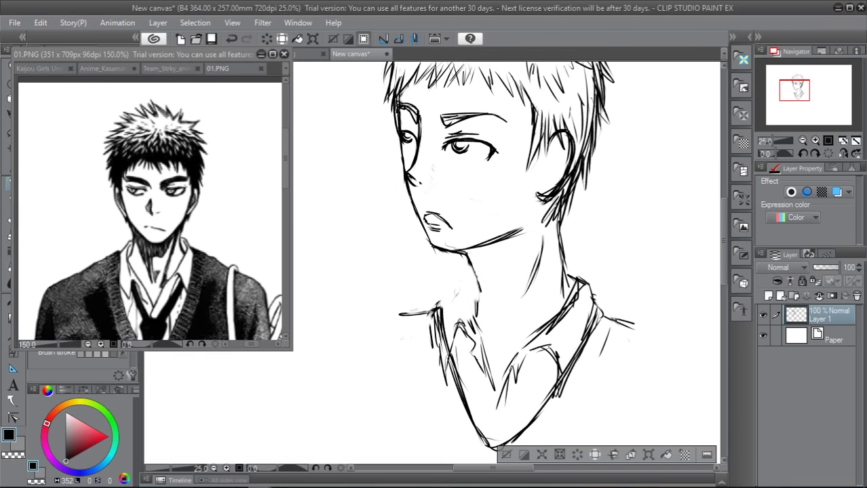
Redraw the far collar's inner edge and fold from the base of the throat down into the V-neck
{"action": "left_click_drag", "start_coordinate": [463, 300], "coordinate": [485, 377]}
{"action": "left_click_drag", "start_coordinate": [475, 335], "coordinate": [481, 356]}
{"action": "mouse_move", "coordinate": [468, 290]}
{"action": "left_mouse_down"}
{"action": "mouse_move", "coordinate": [462, 306]}
{"action": "mouse_move", "coordinate": [472, 288]}
{"action": "mouse_move", "coordinate": [464, 303]}
{"action": "mouse_move", "coordinate": [478, 295]}
{"action": "mouse_move", "coordinate": [478, 323]}
{"action": "left_mouse_up"}
{"action": "left_click_drag", "start_coordinate": [473, 265], "coordinate": [467, 285]}
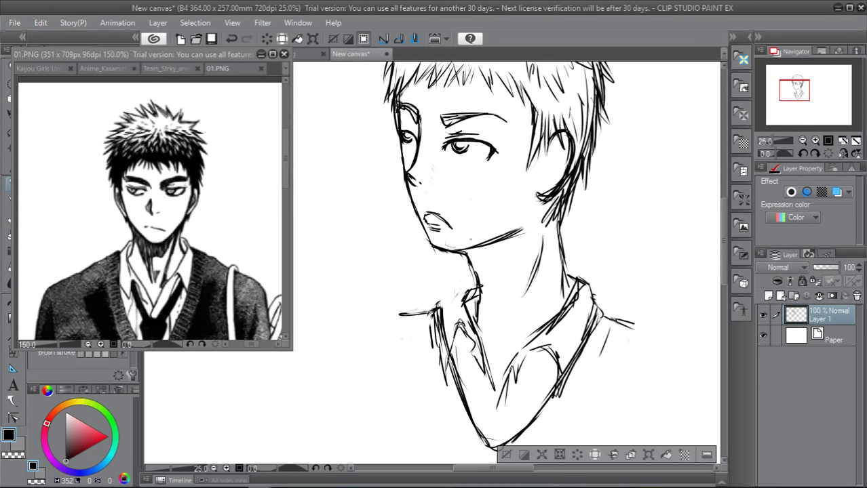
Thicken the underside of the chin and jaw, and add a short stroke for the far collar beside the throat
{"action": "left_click_drag", "start_coordinate": [435, 249], "coordinate": [490, 237]}
{"action": "left_click_drag", "start_coordinate": [451, 249], "coordinate": [491, 240]}
{"action": "left_click_drag", "start_coordinate": [454, 251], "coordinate": [490, 244]}
{"action": "left_click_drag", "start_coordinate": [461, 282], "coordinate": [475, 274]}
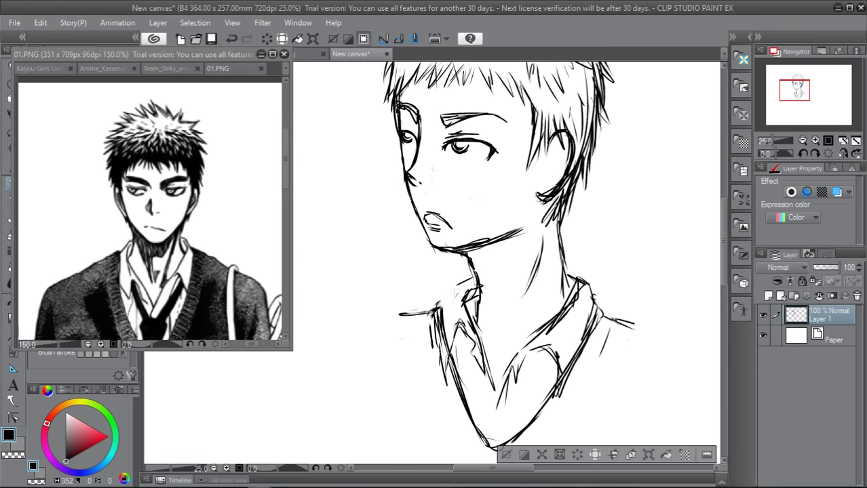
Redraw the far collar's fold up to the throat and reinforce the near collar's edges at the back of the neck
{"action": "left_click_drag", "start_coordinate": [437, 313], "coordinate": [468, 277]}
{"action": "left_click_drag", "start_coordinate": [459, 292], "coordinate": [467, 312]}
{"action": "left_click_drag", "start_coordinate": [567, 266], "coordinate": [594, 288]}
{"action": "left_click_drag", "start_coordinate": [574, 279], "coordinate": [563, 299]}
{"action": "mouse_move", "coordinate": [566, 267]}
{"action": "left_mouse_down"}
{"action": "mouse_move", "coordinate": [570, 282]}
{"action": "mouse_move", "coordinate": [586, 289]}
{"action": "left_mouse_up"}
{"action": "left_click_drag", "start_coordinate": [586, 286], "coordinate": [549, 336]}
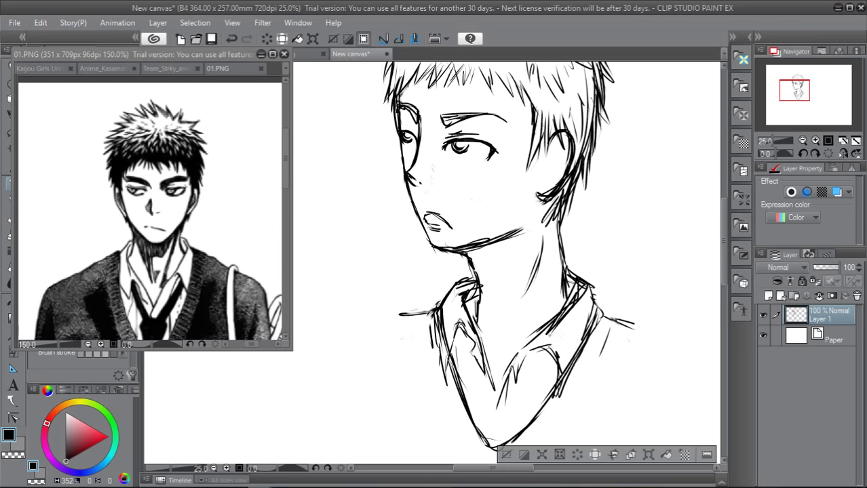
Extend the near collar's inner edge down into the V-neck and sketch a boxy tie knot at its point
{"action": "left_click_drag", "start_coordinate": [563, 305], "coordinate": [525, 344]}
{"action": "mouse_move", "coordinate": [545, 326]}
{"action": "left_mouse_down"}
{"action": "mouse_move", "coordinate": [491, 398]}
{"action": "mouse_move", "coordinate": [514, 412]}
{"action": "mouse_move", "coordinate": [505, 435]}
{"action": "left_mouse_up"}
{"action": "left_click_drag", "start_coordinate": [477, 402], "coordinate": [484, 433]}
{"action": "mouse_move", "coordinate": [474, 398]}
{"action": "left_mouse_down"}
{"action": "mouse_move", "coordinate": [481, 423]}
{"action": "mouse_move", "coordinate": [515, 429]}
{"action": "left_mouse_up"}
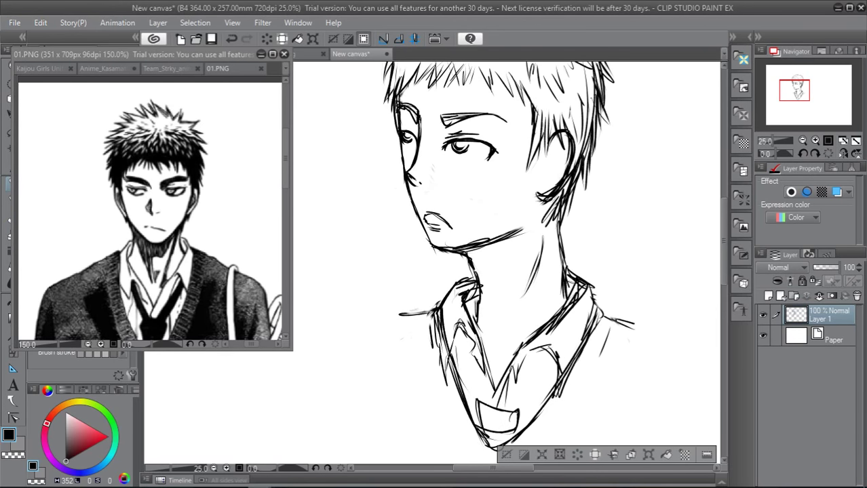
{"action": "mouse_move", "coordinate": [477, 397]}
{"action": "left_mouse_down"}
{"action": "mouse_move", "coordinate": [520, 404]}
{"action": "mouse_move", "coordinate": [486, 399]}
{"action": "left_mouse_up"}
{"action": "left_click_drag", "start_coordinate": [475, 396], "coordinate": [485, 446]}
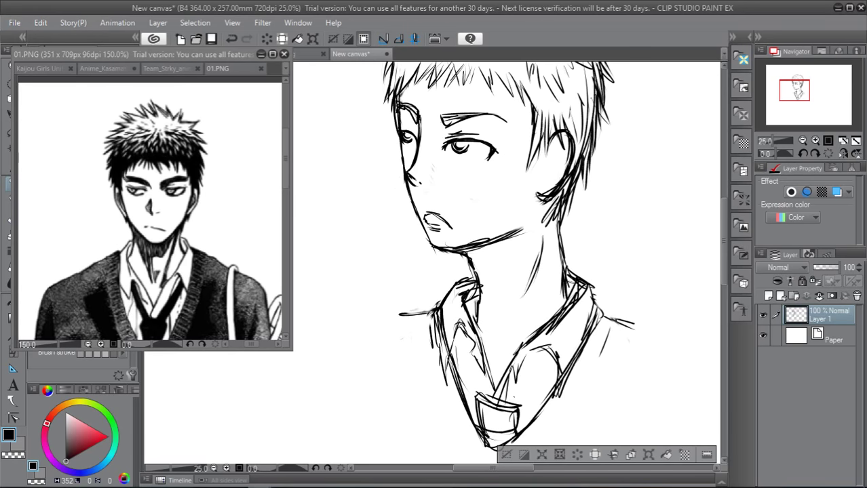
Define the near collar flap with diagonal strokes running down toward the tie knot
{"action": "left_click_drag", "start_coordinate": [529, 381], "coordinate": [507, 406]}
{"action": "mouse_move", "coordinate": [536, 354]}
{"action": "left_mouse_down"}
{"action": "mouse_move", "coordinate": [508, 410]}
{"action": "mouse_move", "coordinate": [523, 409]}
{"action": "left_mouse_up"}
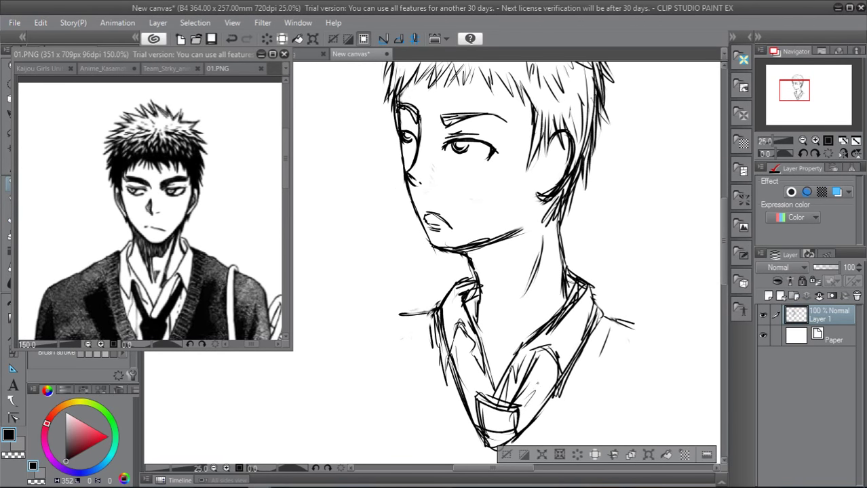
{"action": "left_click_drag", "start_coordinate": [548, 368], "coordinate": [536, 384]}
{"action": "left_click_drag", "start_coordinate": [541, 381], "coordinate": [520, 410]}
{"action": "left_click_drag", "start_coordinate": [551, 362], "coordinate": [521, 401]}
Define the far collar flap with diagonal strokes running down to the tie knot
{"action": "left_click_drag", "start_coordinate": [473, 366], "coordinate": [485, 390]}
{"action": "left_click_drag", "start_coordinate": [464, 337], "coordinate": [491, 403]}
{"action": "mouse_move", "coordinate": [472, 377]}
{"action": "left_mouse_down"}
{"action": "mouse_move", "coordinate": [483, 396]}
{"action": "mouse_move", "coordinate": [471, 389]}
{"action": "left_mouse_up"}
{"action": "left_click_drag", "start_coordinate": [453, 356], "coordinate": [458, 369]}
{"action": "left_click_drag", "start_coordinate": [459, 368], "coordinate": [481, 401]}
{"action": "left_click_drag", "start_coordinate": [456, 346], "coordinate": [452, 374]}
{"action": "left_click_drag", "start_coordinate": [470, 332], "coordinate": [460, 365]}
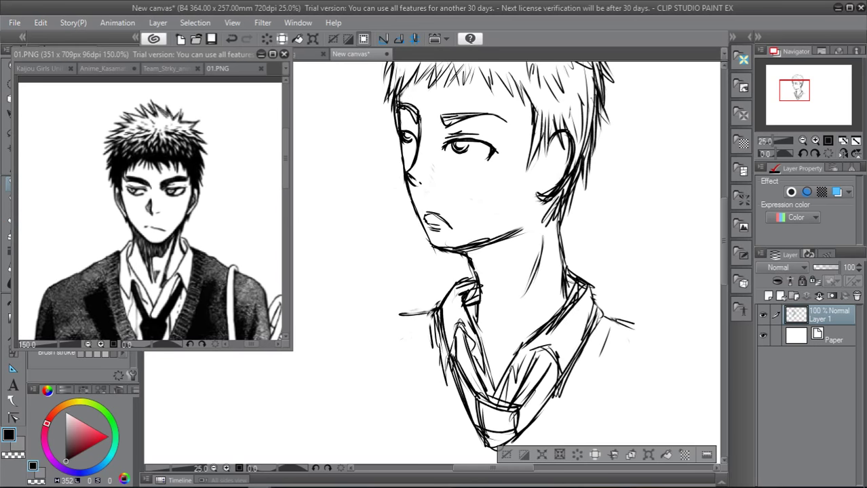
Extend the jawline up toward the ear and draw the ear's front contour, lobe and inner fold lines
{"action": "mouse_move", "coordinate": [526, 213]}
{"action": "left_mouse_down"}
{"action": "mouse_move", "coordinate": [506, 236]}
{"action": "mouse_move", "coordinate": [514, 231]}
{"action": "left_mouse_up"}
{"action": "left_click_drag", "start_coordinate": [544, 194], "coordinate": [533, 201]}
{"action": "left_click_drag", "start_coordinate": [549, 156], "coordinate": [568, 139]}
{"action": "mouse_move", "coordinate": [543, 180]}
{"action": "left_mouse_down"}
{"action": "mouse_move", "coordinate": [547, 155]}
{"action": "mouse_move", "coordinate": [557, 180]}
{"action": "mouse_move", "coordinate": [549, 183]}
{"action": "left_mouse_up"}
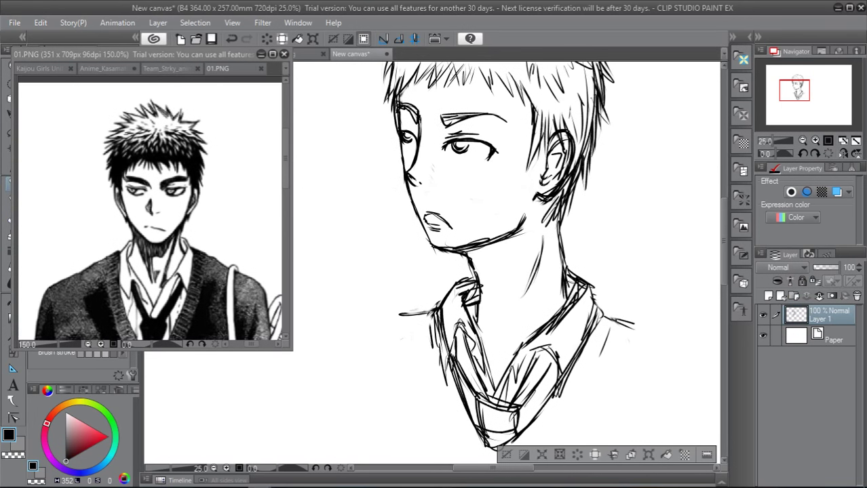
{"action": "left_click_drag", "start_coordinate": [552, 177], "coordinate": [540, 186]}
{"action": "left_click_drag", "start_coordinate": [551, 155], "coordinate": [546, 166]}
Darken the far collar's outer edge from the throat downward and erase the surplus lines along its outside
{"action": "left_click_drag", "start_coordinate": [468, 280], "coordinate": [456, 293]}
{"action": "mouse_move", "coordinate": [459, 290]}
{"action": "left_mouse_down"}
{"action": "mouse_move", "coordinate": [444, 313]}
{"action": "mouse_move", "coordinate": [441, 355]}
{"action": "left_mouse_up"}
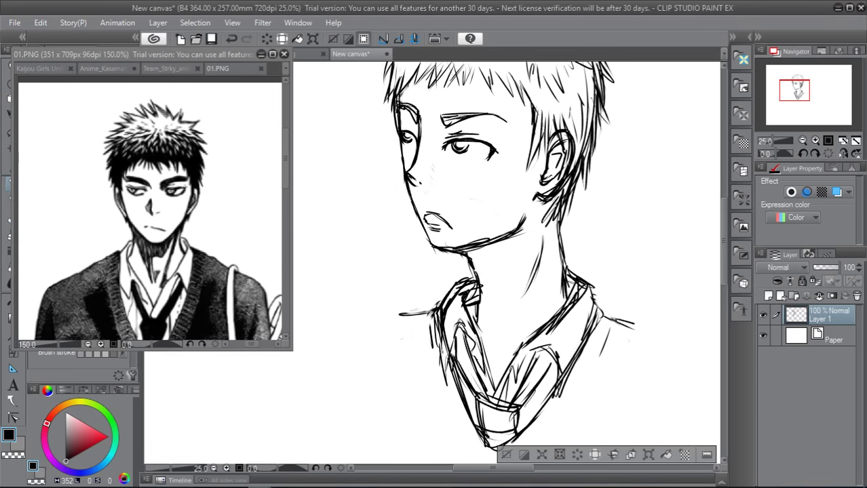
{"action": "key", "text": "p"}
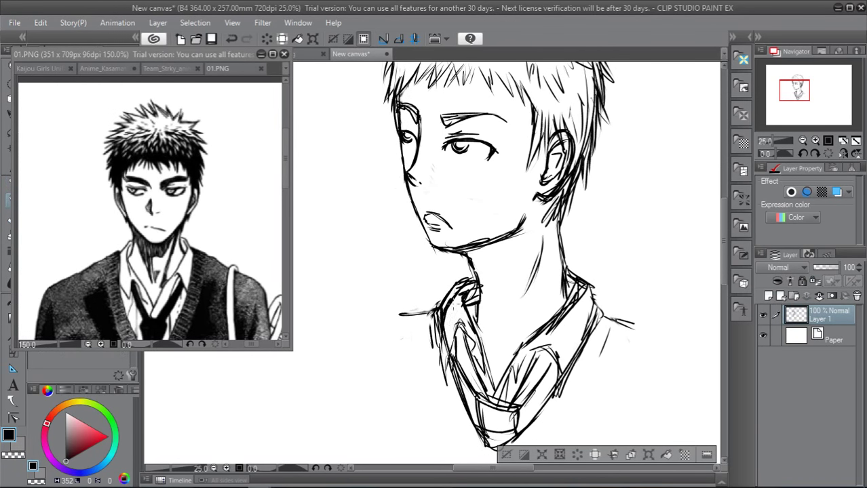
{"action": "key", "text": "e"}
{"action": "left_click_drag", "start_coordinate": [443, 296], "coordinate": [472, 280]}
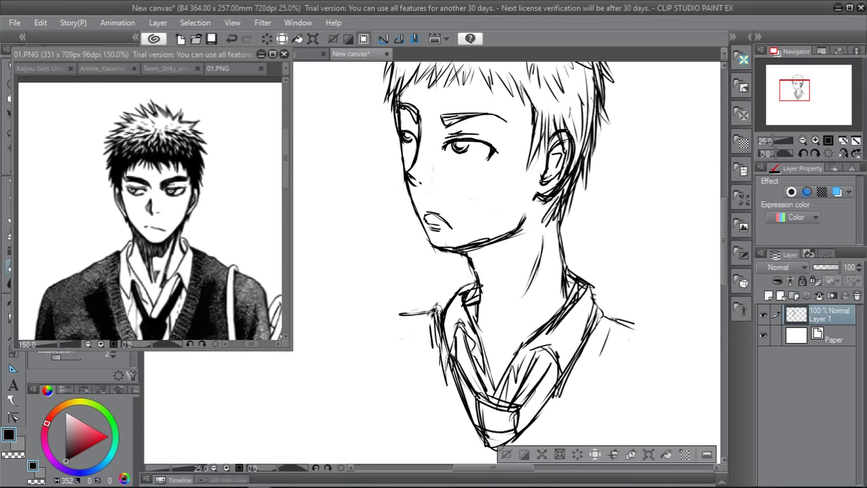
Join the far shoulder line to the collar and add a short stroke beneath it
{"action": "key", "text": "p"}
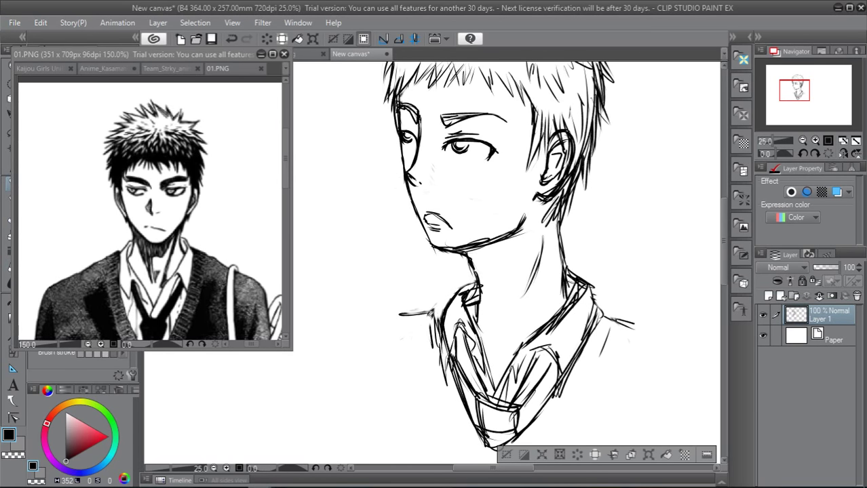
{"action": "mouse_move", "coordinate": [439, 304]}
{"action": "left_mouse_down"}
{"action": "mouse_move", "coordinate": [443, 316]}
{"action": "mouse_move", "coordinate": [428, 310]}
{"action": "left_mouse_up"}
{"action": "left_click_drag", "start_coordinate": [432, 308], "coordinate": [424, 327]}
{"action": "key", "text": "p"}
Erase the heavy fold lines of the far collar beside the throat and redraw its inner edge and the adjoining neck line
{"action": "key", "text": "e"}
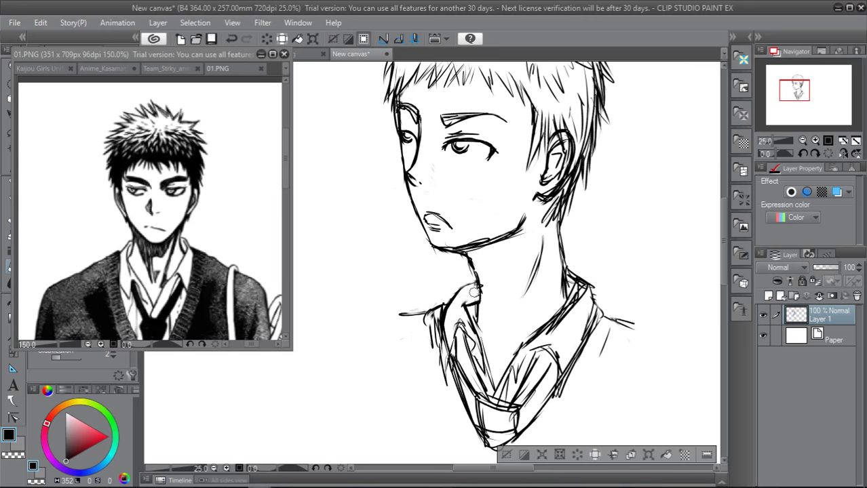
{"action": "left_click_drag", "start_coordinate": [474, 295], "coordinate": [468, 333]}
{"action": "key", "text": "p"}
{"action": "left_click_drag", "start_coordinate": [472, 304], "coordinate": [475, 337]}
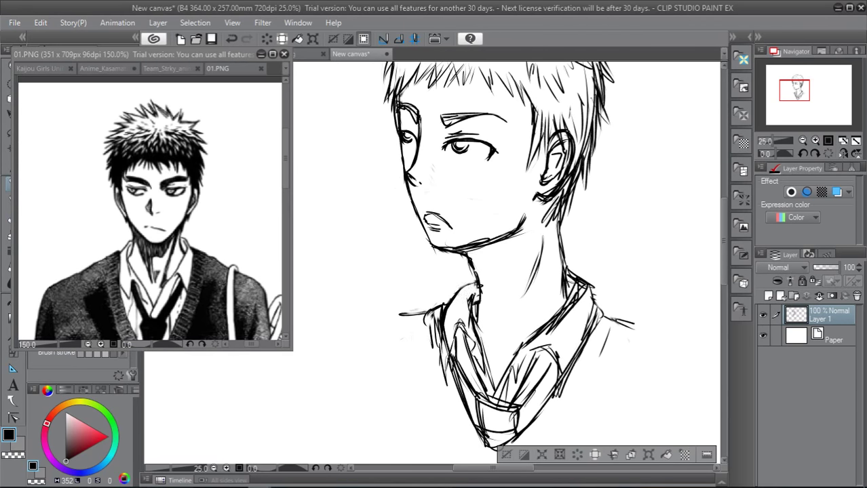
{"action": "mouse_move", "coordinate": [468, 285]}
{"action": "left_mouse_down"}
{"action": "mouse_move", "coordinate": [445, 317]}
{"action": "mouse_move", "coordinate": [484, 347]}
{"action": "mouse_move", "coordinate": [477, 357]}
{"action": "left_mouse_up"}
{"action": "left_click_drag", "start_coordinate": [476, 274], "coordinate": [473, 301]}
{"action": "left_click_drag", "start_coordinate": [477, 270], "coordinate": [473, 301]}
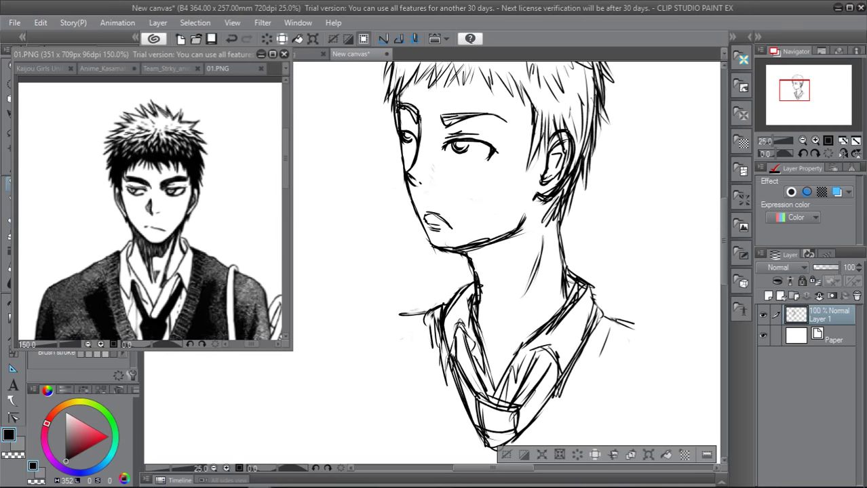
Darken the back neck line, clean up the near collar, and redraw its edges running down to the shoulder
{"action": "mouse_move", "coordinate": [560, 248]}
{"action": "left_mouse_down"}
{"action": "mouse_move", "coordinate": [576, 293]}
{"action": "mouse_move", "coordinate": [568, 321]}
{"action": "left_mouse_up"}
{"action": "left_click_drag", "start_coordinate": [573, 289], "coordinate": [554, 324]}
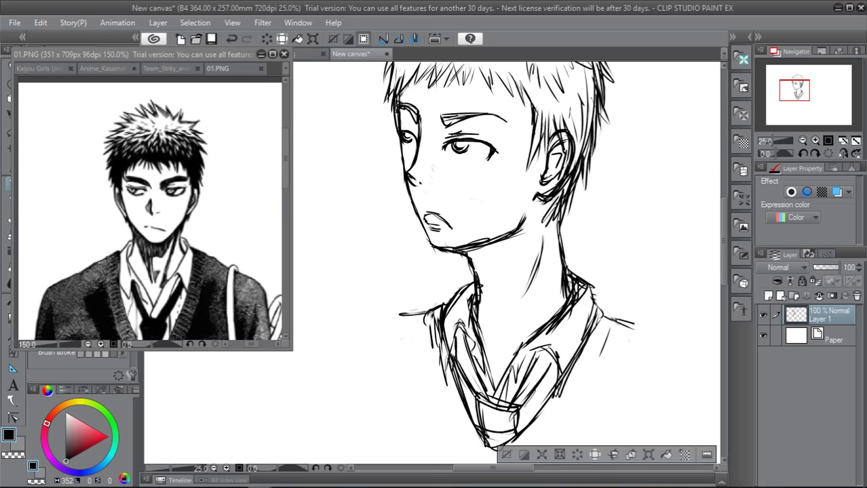
{"action": "key", "text": "e"}
{"action": "mouse_move", "coordinate": [579, 270]}
{"action": "left_mouse_down"}
{"action": "mouse_move", "coordinate": [571, 286]}
{"action": "mouse_move", "coordinate": [577, 274]}
{"action": "mouse_move", "coordinate": [587, 293]}
{"action": "mouse_move", "coordinate": [569, 303]}
{"action": "mouse_move", "coordinate": [578, 287]}
{"action": "mouse_move", "coordinate": [602, 308]}
{"action": "mouse_move", "coordinate": [591, 296]}
{"action": "mouse_move", "coordinate": [562, 316]}
{"action": "left_mouse_up"}
{"action": "key", "text": "p"}
{"action": "mouse_move", "coordinate": [571, 281]}
{"action": "left_mouse_down"}
{"action": "mouse_move", "coordinate": [567, 291]}
{"action": "mouse_move", "coordinate": [577, 294]}
{"action": "left_mouse_up"}
{"action": "left_click_drag", "start_coordinate": [574, 291], "coordinate": [591, 336]}
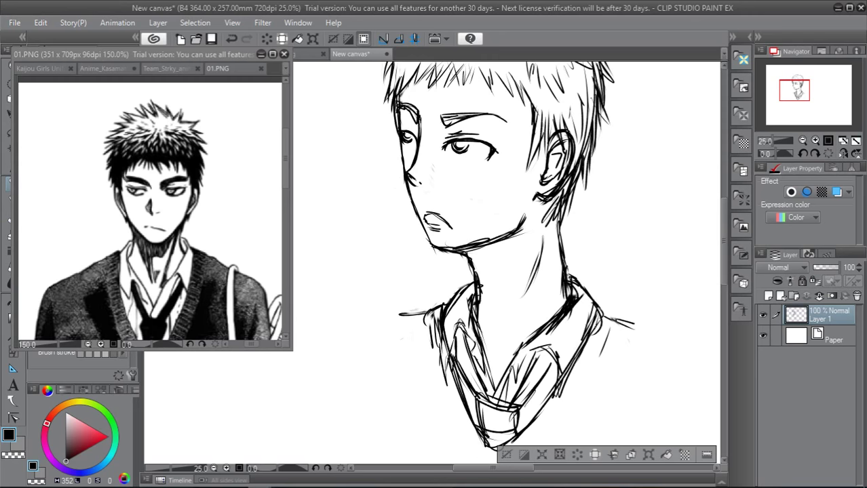
Extend both shoulder lines outward and downward from the collar
{"action": "scroll", "coordinate": [551, 204], "scroll_direction": "down", "scroll_amount": 2}
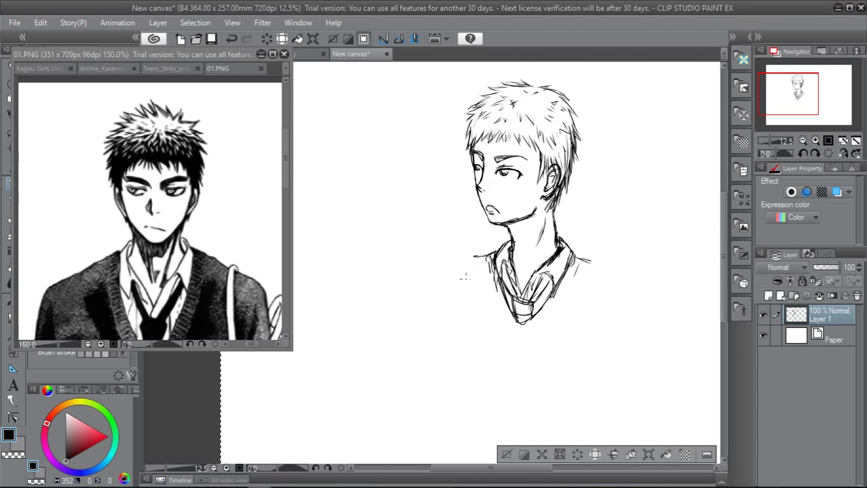
{"action": "left_click_drag", "start_coordinate": [486, 257], "coordinate": [448, 267]}
{"action": "left_click_drag", "start_coordinate": [574, 257], "coordinate": [611, 273]}
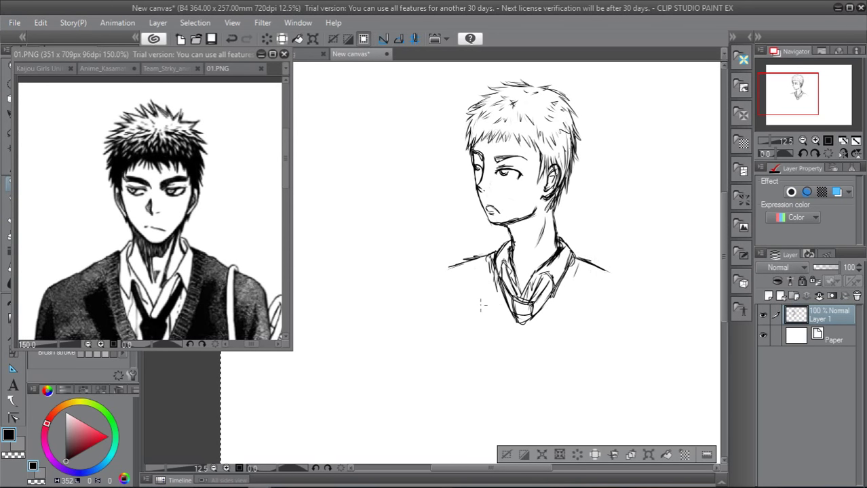
Sketch a long torso line down from the far shoulder, a shorter one from the near shoulder, and the near shoulder's top contour
{"action": "mouse_move", "coordinate": [454, 261]}
{"action": "left_mouse_down"}
{"action": "mouse_move", "coordinate": [479, 247]}
{"action": "mouse_move", "coordinate": [495, 381]}
{"action": "left_mouse_up"}
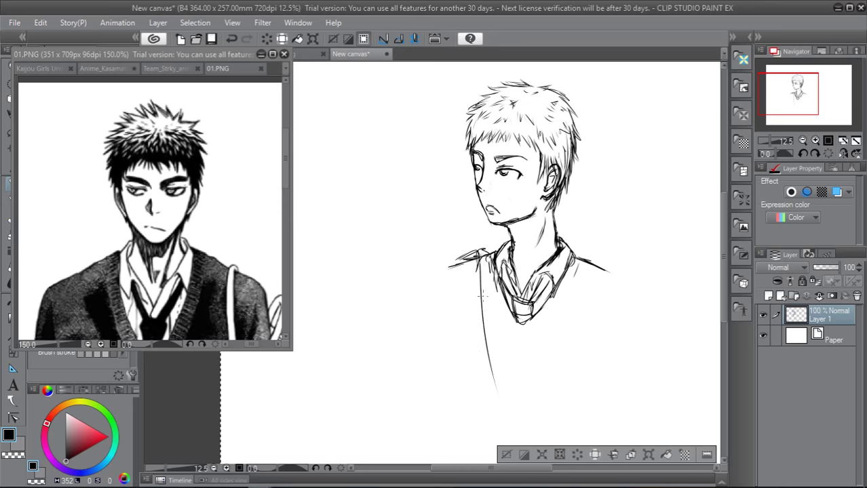
{"action": "key", "text": "ctrl+z"}
{"action": "left_click_drag", "start_coordinate": [479, 258], "coordinate": [488, 404]}
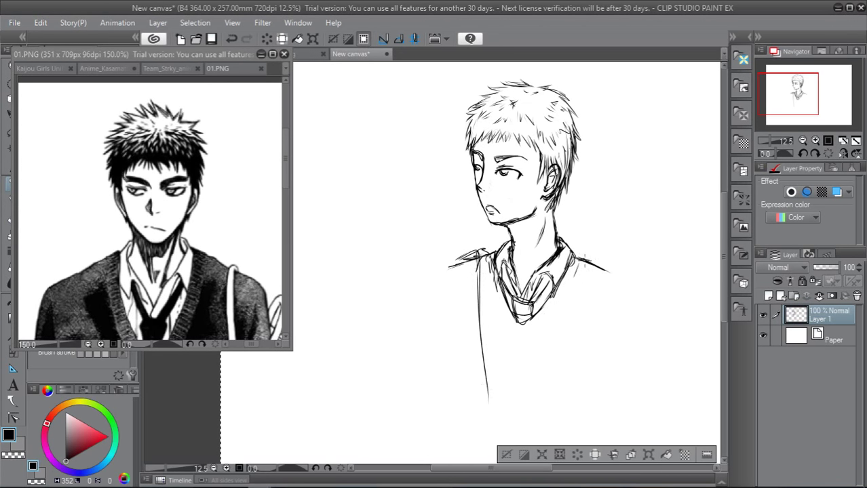
{"action": "mouse_move", "coordinate": [584, 262]}
{"action": "left_mouse_down"}
{"action": "mouse_move", "coordinate": [578, 282]}
{"action": "mouse_move", "coordinate": [596, 256]}
{"action": "mouse_move", "coordinate": [608, 270]}
{"action": "mouse_move", "coordinate": [577, 291]}
{"action": "mouse_move", "coordinate": [570, 324]}
{"action": "left_mouse_up"}
{"action": "mouse_move", "coordinate": [577, 245]}
{"action": "left_mouse_down"}
{"action": "mouse_move", "coordinate": [568, 252]}
{"action": "mouse_move", "coordinate": [590, 256]}
{"action": "left_mouse_up"}
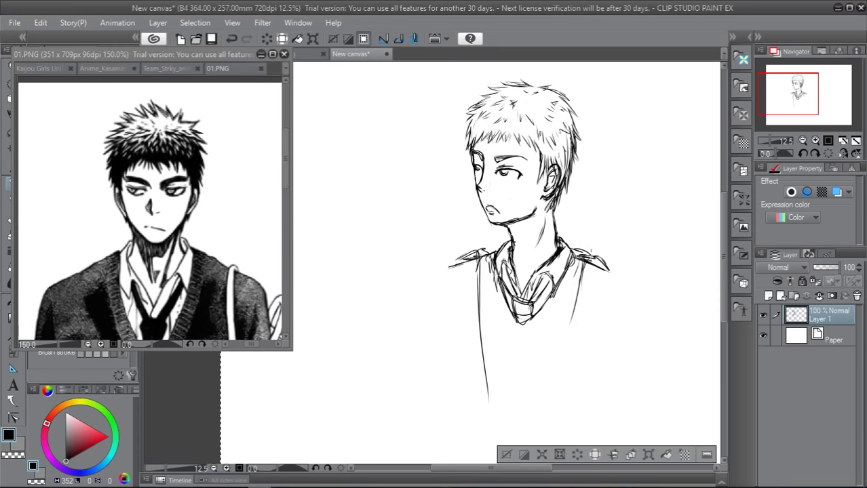
Reinforce the far shoulder's top and sketch converging armhole strokes from both shoulder ends down to the torso lines
{"action": "left_click_drag", "start_coordinate": [501, 247], "coordinate": [475, 258]}
{"action": "mouse_move", "coordinate": [459, 259]}
{"action": "left_mouse_down"}
{"action": "mouse_move", "coordinate": [445, 274]}
{"action": "mouse_move", "coordinate": [449, 283]}
{"action": "mouse_move", "coordinate": [440, 282]}
{"action": "mouse_move", "coordinate": [477, 323]}
{"action": "left_mouse_up"}
{"action": "left_click_drag", "start_coordinate": [460, 291], "coordinate": [483, 357]}
{"action": "left_click_drag", "start_coordinate": [464, 275], "coordinate": [474, 317]}
{"action": "left_click_drag", "start_coordinate": [462, 260], "coordinate": [473, 301]}
{"action": "left_click_drag", "start_coordinate": [484, 266], "coordinate": [480, 323]}
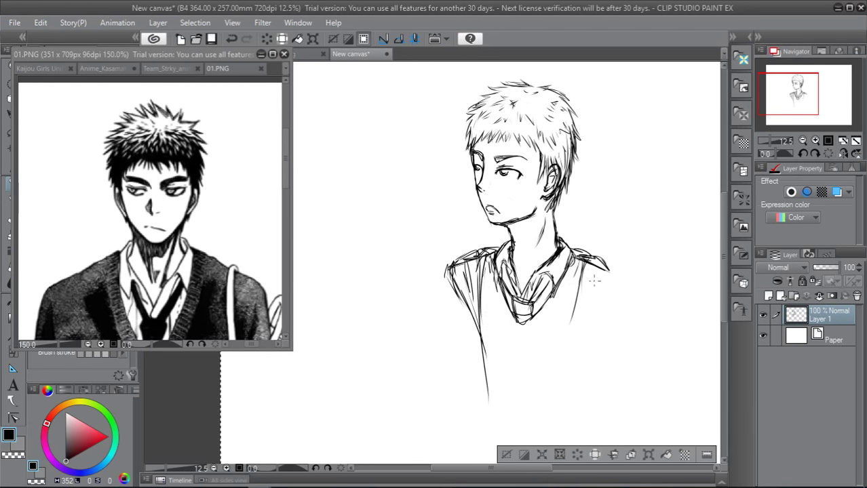
{"action": "mouse_move", "coordinate": [608, 275]}
{"action": "left_mouse_down"}
{"action": "mouse_move", "coordinate": [554, 353]}
{"action": "mouse_move", "coordinate": [578, 303]}
{"action": "left_mouse_up"}
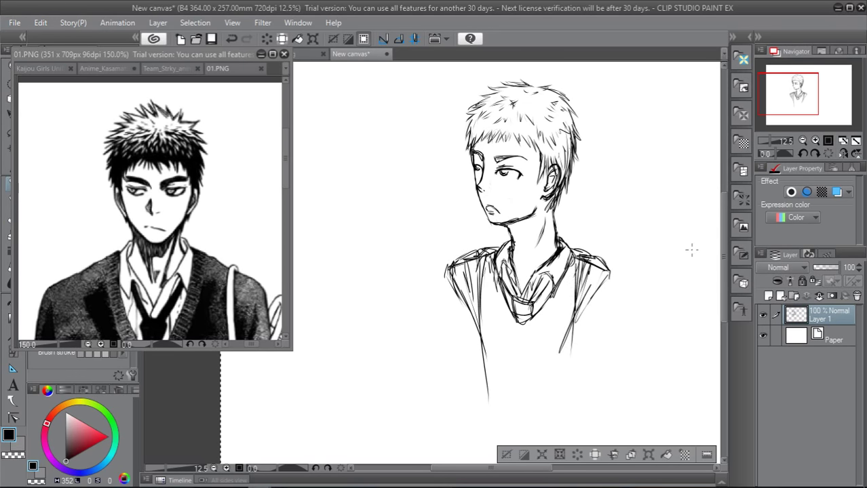
Sketch the far arm's outer contour in overlapping strokes sloping down and outward from the shoulder
{"action": "left_click_drag", "start_coordinate": [723, 229], "coordinate": [725, 252]}
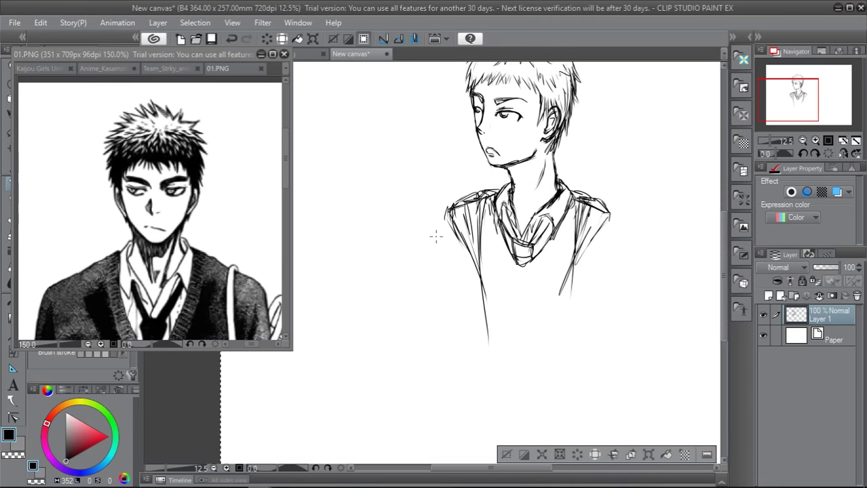
{"action": "mouse_move", "coordinate": [449, 221]}
{"action": "left_mouse_down"}
{"action": "mouse_move", "coordinate": [407, 237]}
{"action": "mouse_move", "coordinate": [426, 230]}
{"action": "left_mouse_up"}
{"action": "left_click_drag", "start_coordinate": [430, 228], "coordinate": [394, 283]}
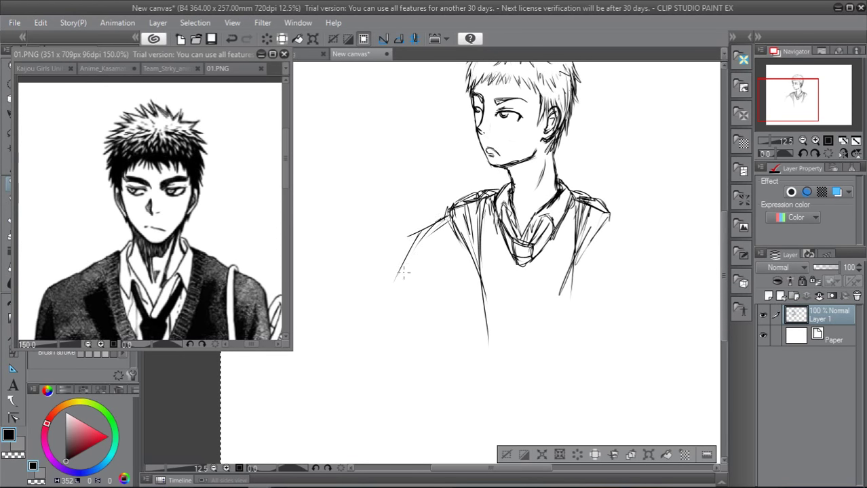
{"action": "left_click_drag", "start_coordinate": [428, 228], "coordinate": [392, 308]}
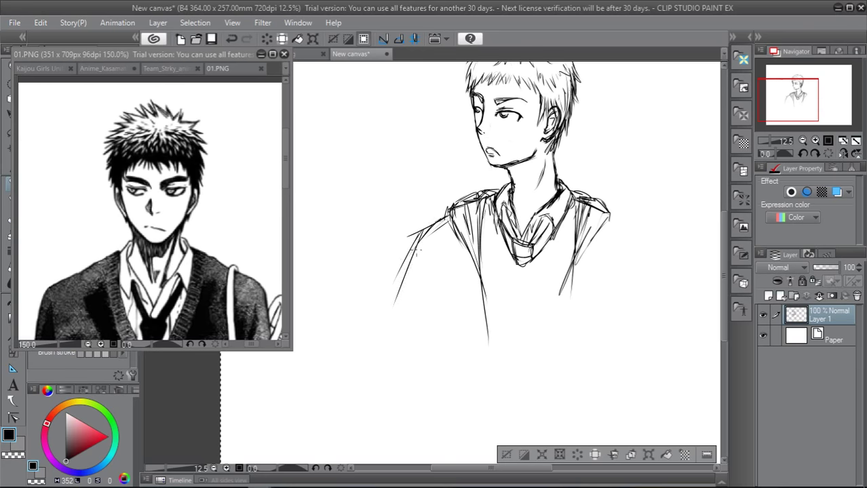
{"action": "left_click_drag", "start_coordinate": [425, 229], "coordinate": [403, 284]}
{"action": "mouse_move", "coordinate": [448, 211]}
{"action": "left_mouse_down"}
{"action": "mouse_move", "coordinate": [433, 222]}
{"action": "mouse_move", "coordinate": [398, 300]}
{"action": "mouse_move", "coordinate": [406, 274]}
{"action": "left_mouse_up"}
{"action": "left_click_drag", "start_coordinate": [410, 266], "coordinate": [390, 314]}
{"action": "left_click_drag", "start_coordinate": [431, 245], "coordinate": [382, 343]}
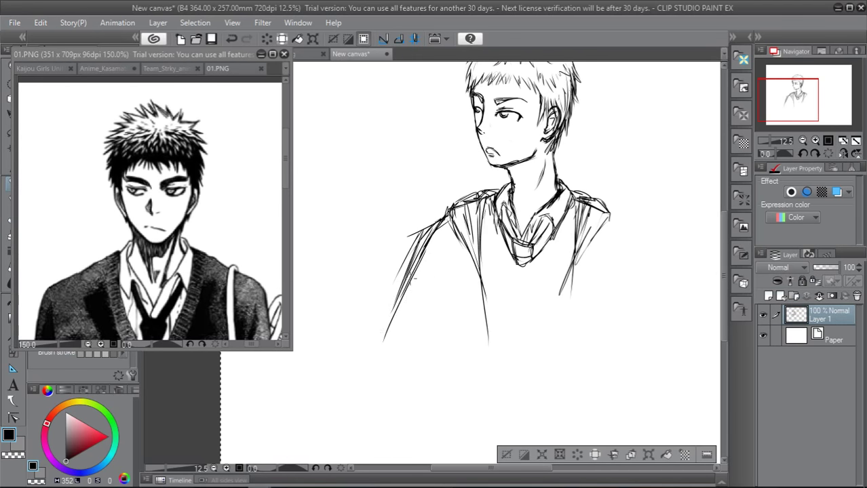
Erase the surplus strokes along the far arm and redraw its outer contour as one clean line
{"action": "key", "text": "e"}
{"action": "mouse_move", "coordinate": [409, 255]}
{"action": "left_mouse_down"}
{"action": "mouse_move", "coordinate": [428, 220]}
{"action": "mouse_move", "coordinate": [413, 249]}
{"action": "mouse_move", "coordinate": [435, 223]}
{"action": "mouse_move", "coordinate": [396, 305]}
{"action": "left_mouse_up"}
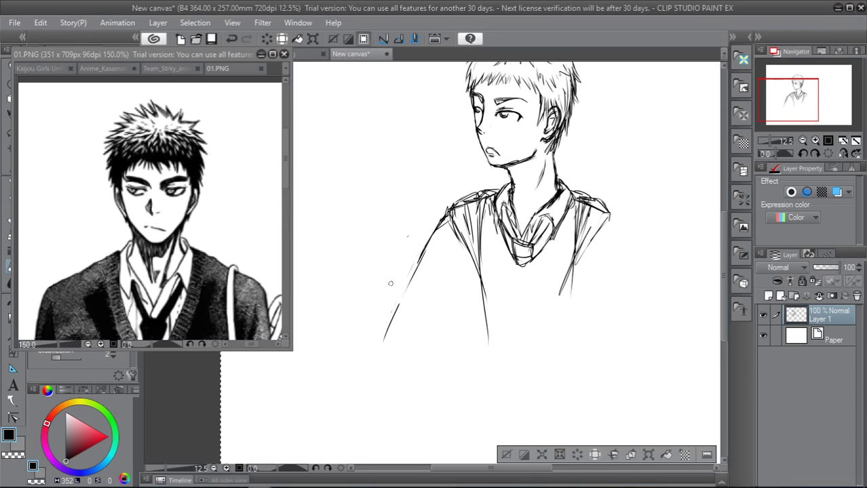
{"action": "key", "text": "p"}
{"action": "left_click_drag", "start_coordinate": [421, 255], "coordinate": [384, 343]}
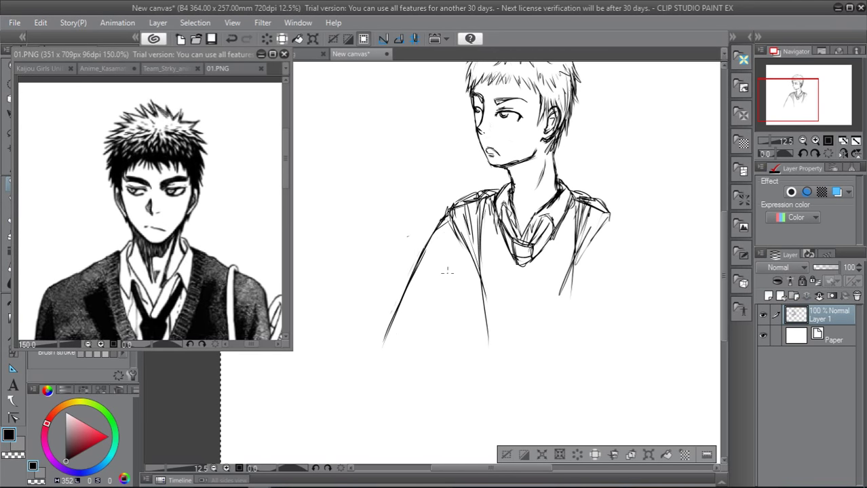
Add inner contour and fold lines to the far arm, and lengthen both side lines of the torso
{"action": "mouse_move", "coordinate": [444, 340]}
{"action": "left_mouse_down"}
{"action": "mouse_move", "coordinate": [442, 274]}
{"action": "mouse_move", "coordinate": [428, 366]}
{"action": "left_mouse_up"}
{"action": "left_click_drag", "start_coordinate": [448, 287], "coordinate": [436, 364]}
{"action": "left_click_drag", "start_coordinate": [430, 270], "coordinate": [402, 372]}
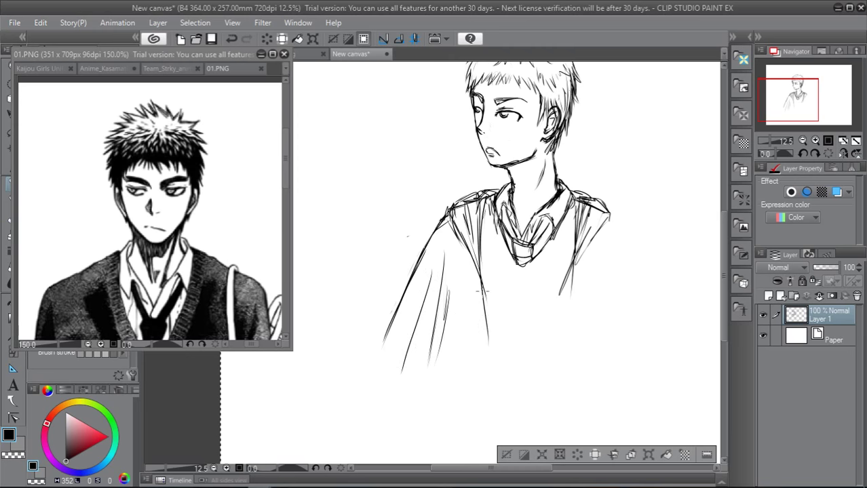
{"action": "left_click_drag", "start_coordinate": [483, 290], "coordinate": [491, 404]}
{"action": "left_click_drag", "start_coordinate": [574, 248], "coordinate": [550, 366]}
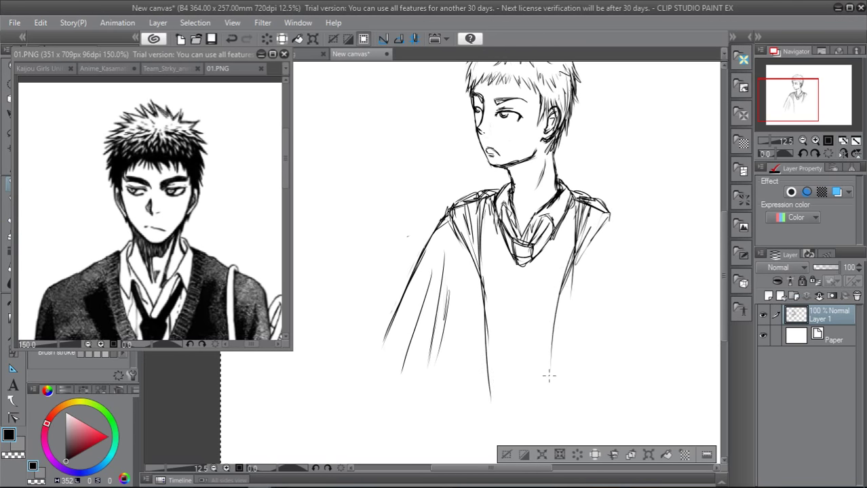
{"action": "left_click_drag", "start_coordinate": [574, 220], "coordinate": [571, 298]}
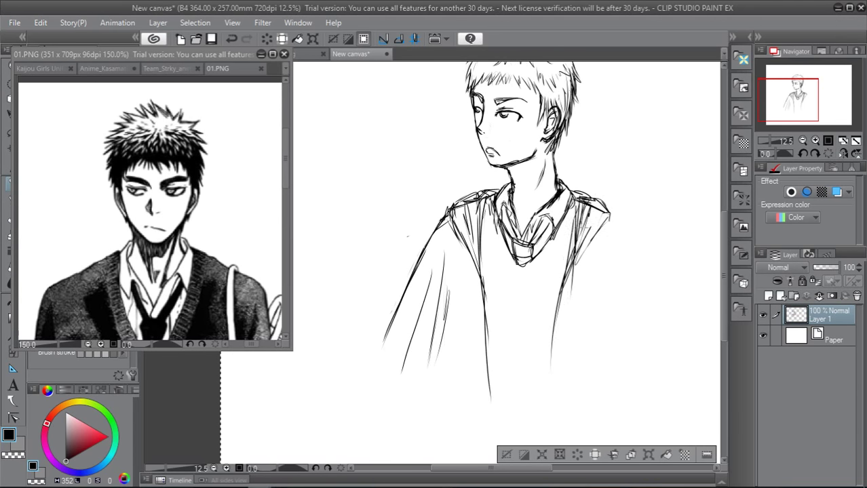
Sketch the near arm's outer contour in long strokes down from the end of the shoulder
{"action": "scroll", "coordinate": [477, 132], "scroll_direction": "down", "scroll_amount": 2}
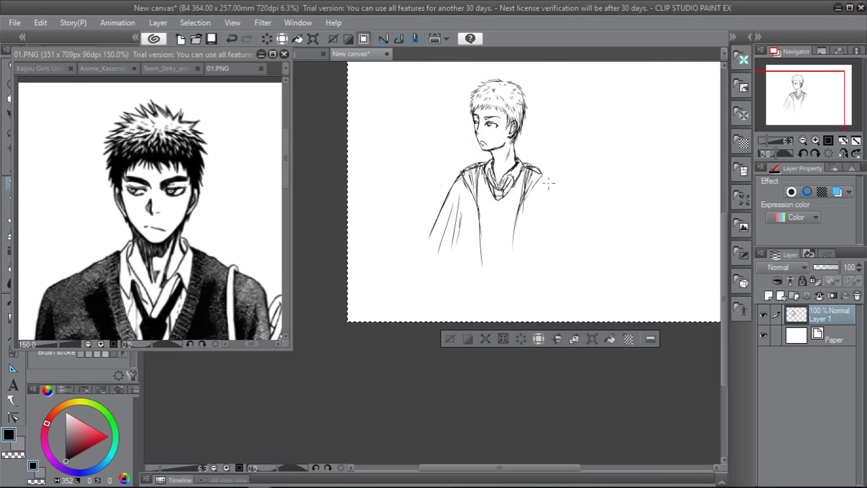
{"action": "left_click_drag", "start_coordinate": [543, 178], "coordinate": [553, 249]}
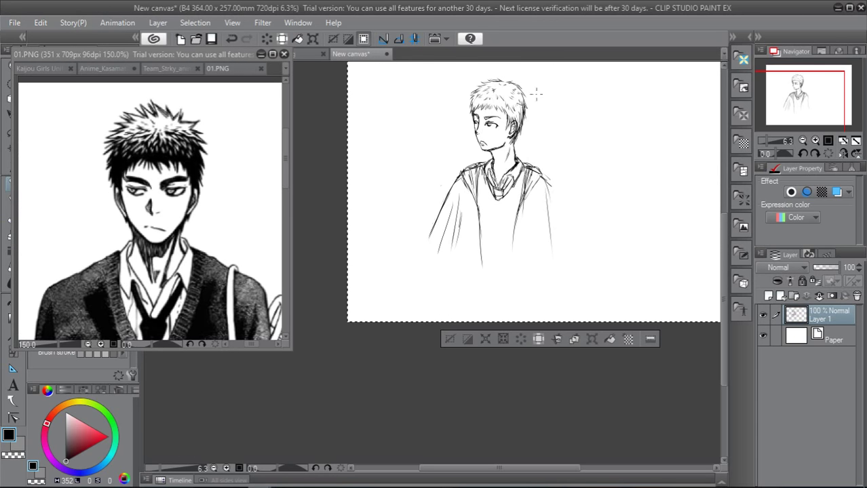
{"action": "left_click_drag", "start_coordinate": [546, 195], "coordinate": [559, 274]}
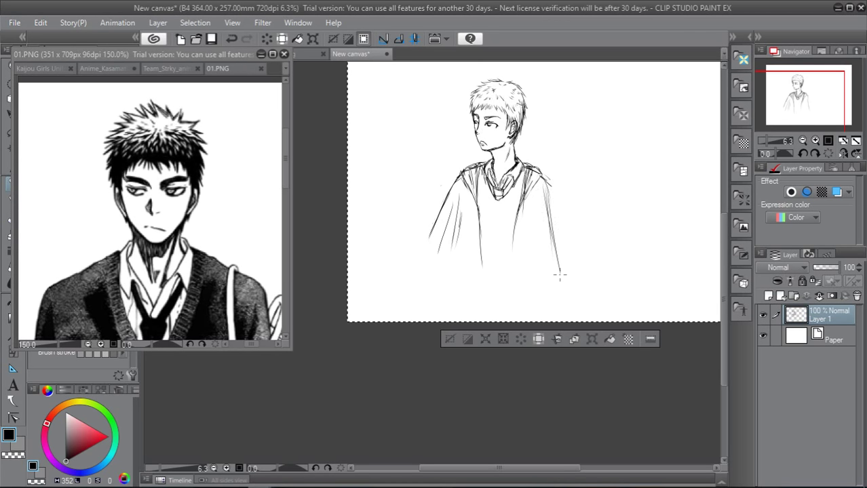
{"action": "left_click_drag", "start_coordinate": [551, 237], "coordinate": [558, 275]}
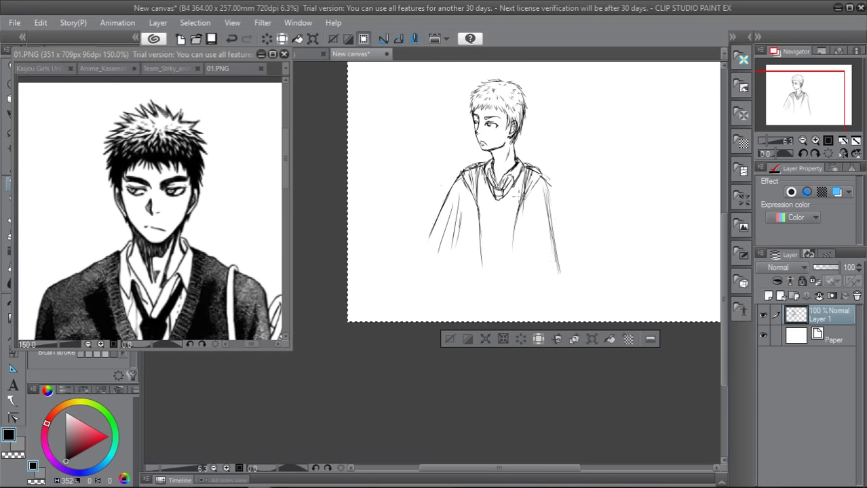
Sketch the near arm's inner contour in long overlapping strokes running down beside the torso
{"action": "left_click_drag", "start_coordinate": [541, 199], "coordinate": [534, 236]}
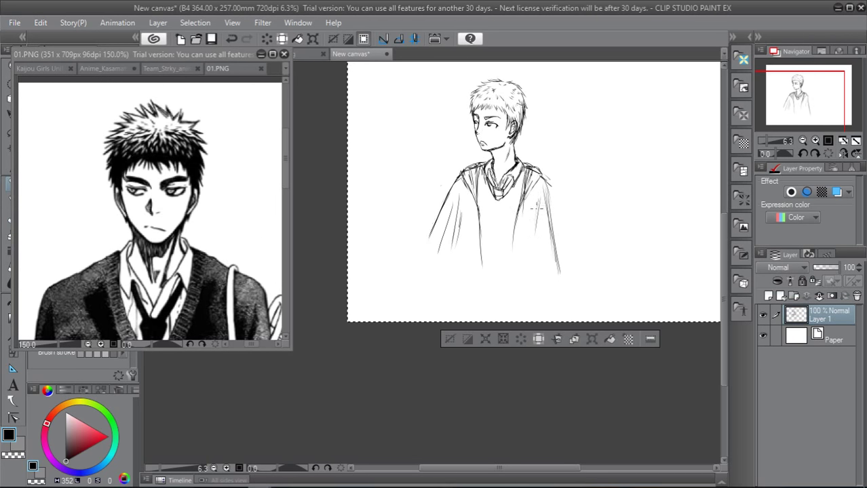
{"action": "left_click_drag", "start_coordinate": [538, 204], "coordinate": [529, 287]}
{"action": "left_click_drag", "start_coordinate": [533, 228], "coordinate": [530, 291]}
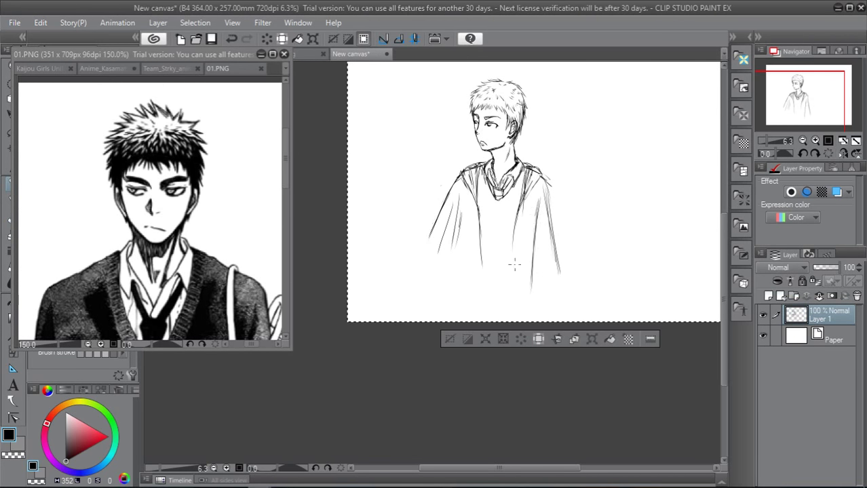
Extend both side lines of the torso down toward the canvas edge and add a second line below the sweater's V-neck
{"action": "left_click_drag", "start_coordinate": [513, 217], "coordinate": [503, 284]}
{"action": "left_click_drag", "start_coordinate": [512, 248], "coordinate": [516, 315]}
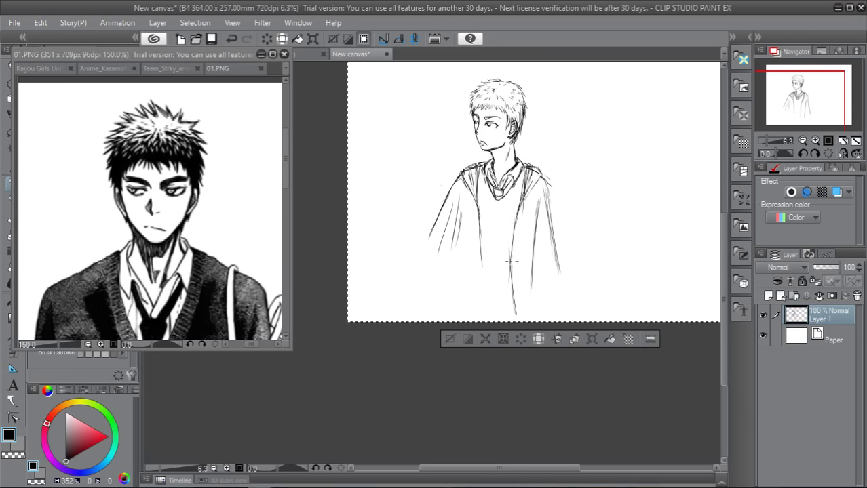
{"action": "left_click_drag", "start_coordinate": [481, 230], "coordinate": [477, 306]}
{"action": "mouse_move", "coordinate": [480, 252]}
{"action": "left_mouse_down"}
{"action": "mouse_move", "coordinate": [477, 312]}
{"action": "mouse_move", "coordinate": [479, 281]}
{"action": "left_mouse_up"}
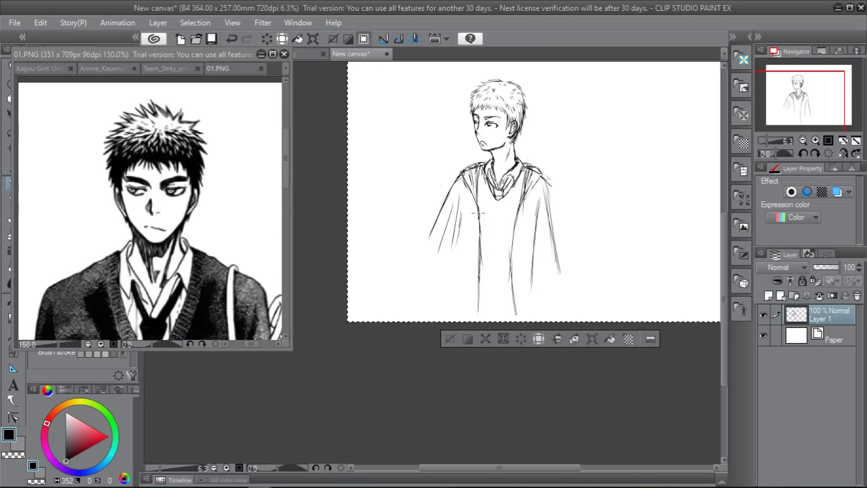
{"action": "left_click_drag", "start_coordinate": [483, 184], "coordinate": [492, 201]}
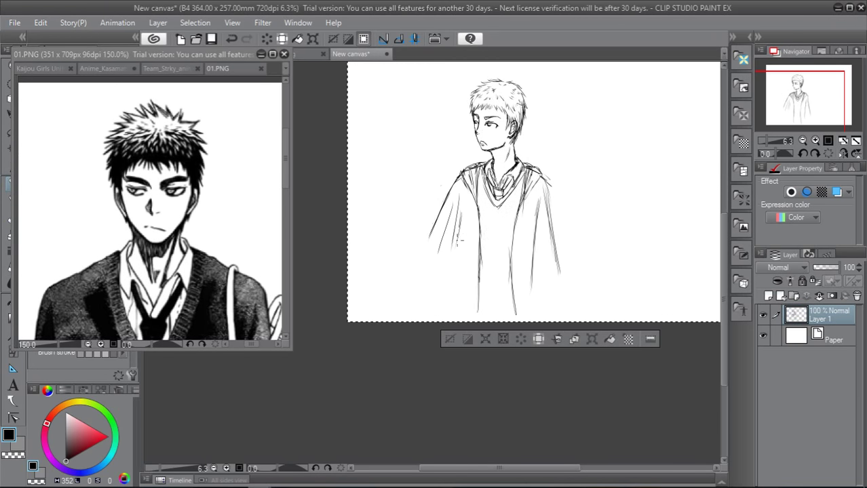
Extend the far arm's inner and outer contours downward and draw the near-vertical edge of its sleeve opening
{"action": "left_click_drag", "start_coordinate": [459, 222], "coordinate": [451, 257]}
{"action": "left_click_drag", "start_coordinate": [458, 224], "coordinate": [438, 282]}
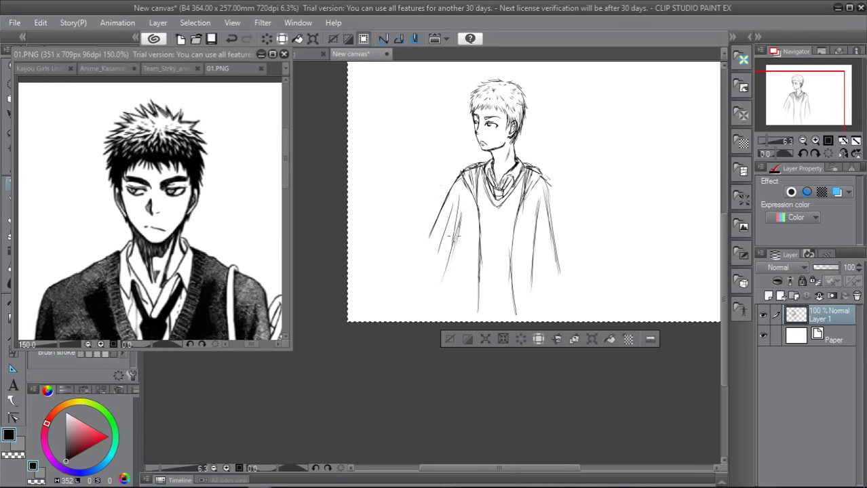
{"action": "left_click_drag", "start_coordinate": [452, 246], "coordinate": [443, 266]}
{"action": "left_click_drag", "start_coordinate": [450, 264], "coordinate": [430, 301]}
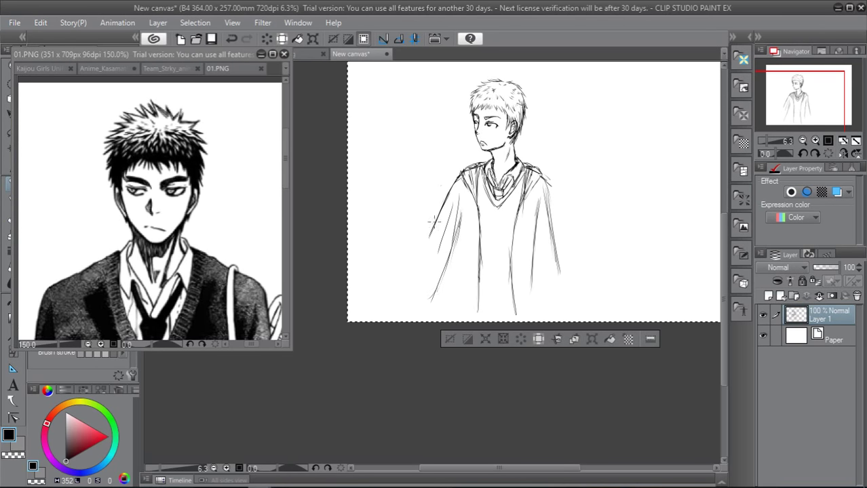
{"action": "mouse_move", "coordinate": [432, 221]}
{"action": "left_mouse_down"}
{"action": "mouse_move", "coordinate": [407, 270]}
{"action": "mouse_move", "coordinate": [408, 316]}
{"action": "left_mouse_up"}
{"action": "mouse_move", "coordinate": [407, 269]}
{"action": "left_mouse_down"}
{"action": "mouse_move", "coordinate": [400, 289]}
{"action": "mouse_move", "coordinate": [408, 314]}
{"action": "left_mouse_up"}
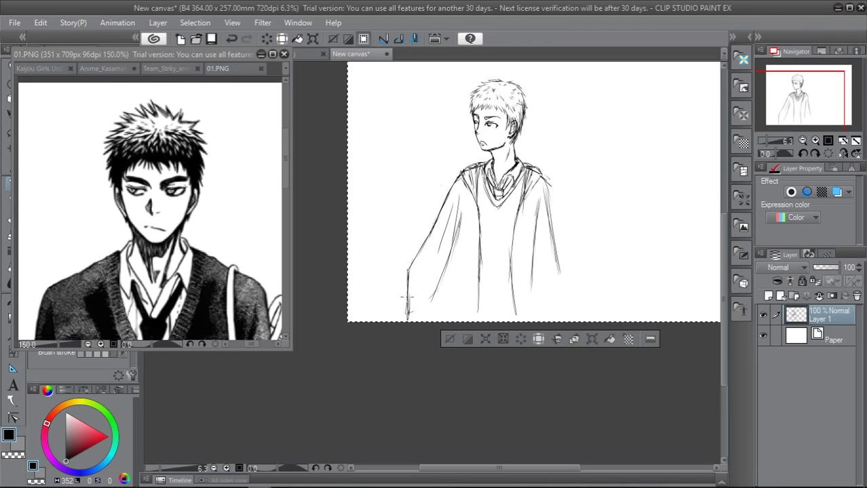
Connect the far sleeve's underside to the cuff with slanted strokes and add long fold lines along the sleeve
{"action": "left_click_drag", "start_coordinate": [439, 280], "coordinate": [414, 312]}
{"action": "left_click_drag", "start_coordinate": [446, 254], "coordinate": [418, 312]}
{"action": "left_click_drag", "start_coordinate": [434, 274], "coordinate": [419, 315]}
{"action": "left_click_drag", "start_coordinate": [437, 233], "coordinate": [411, 284]}
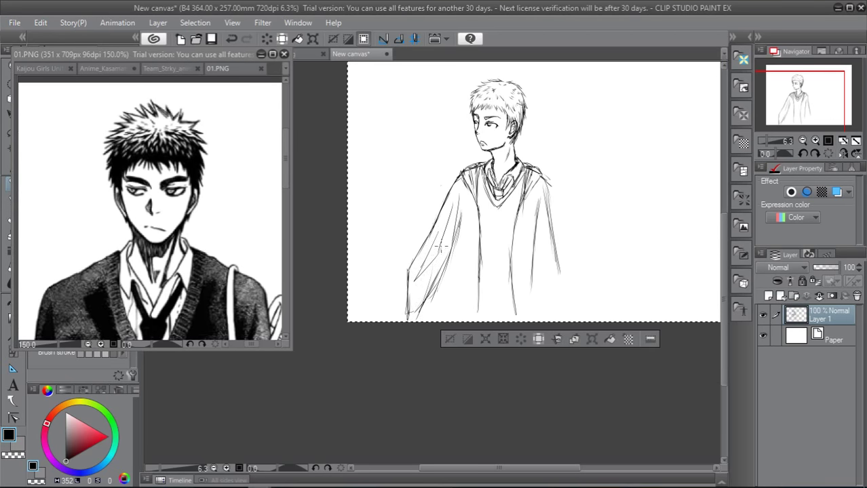
{"action": "left_click_drag", "start_coordinate": [450, 202], "coordinate": [422, 271]}
Add fold strokes to the near sleeve and lengthen its outer contour, plus a short stroke under the far sleeve
{"action": "mouse_move", "coordinate": [536, 237]}
{"action": "left_mouse_down"}
{"action": "mouse_move", "coordinate": [550, 306]}
{"action": "mouse_move", "coordinate": [542, 219]}
{"action": "left_mouse_up"}
{"action": "left_click_drag", "start_coordinate": [532, 262], "coordinate": [536, 296]}
{"action": "left_click_drag", "start_coordinate": [535, 247], "coordinate": [540, 300]}
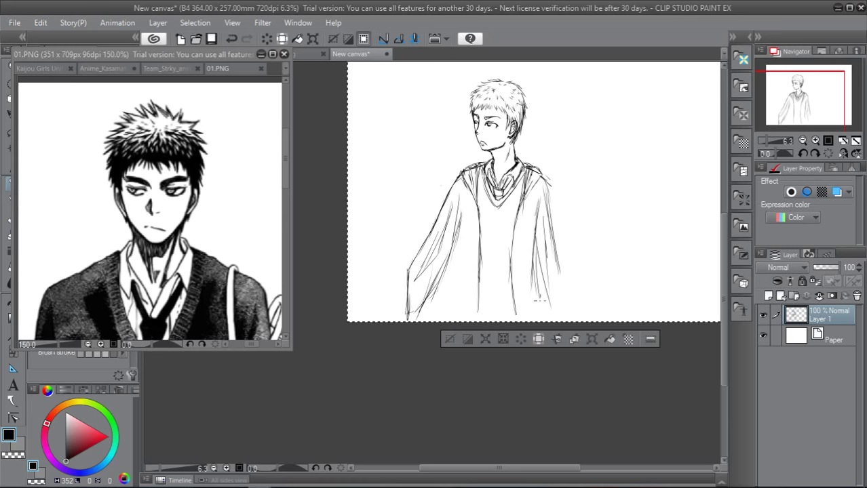
{"action": "left_click_drag", "start_coordinate": [555, 240], "coordinate": [563, 294]}
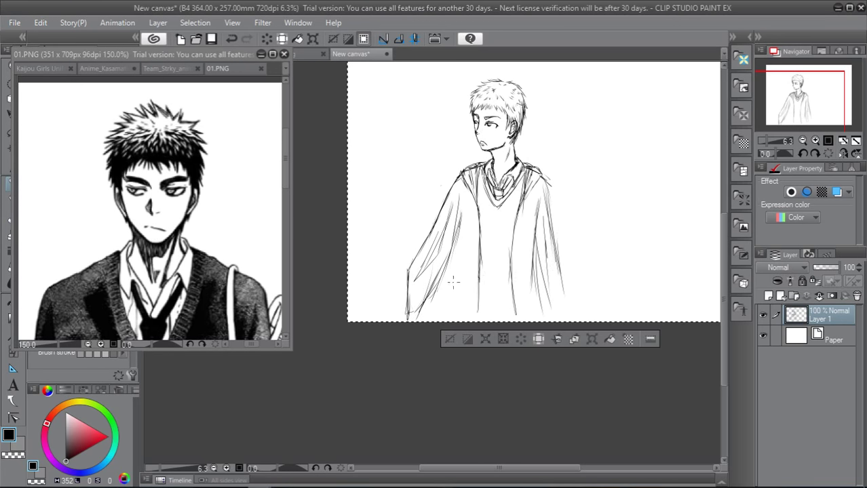
{"action": "mouse_move", "coordinate": [440, 291]}
{"action": "left_mouse_down"}
{"action": "mouse_move", "coordinate": [433, 317]}
{"action": "mouse_move", "coordinate": [445, 270]}
{"action": "mouse_move", "coordinate": [436, 301]}
{"action": "left_mouse_up"}
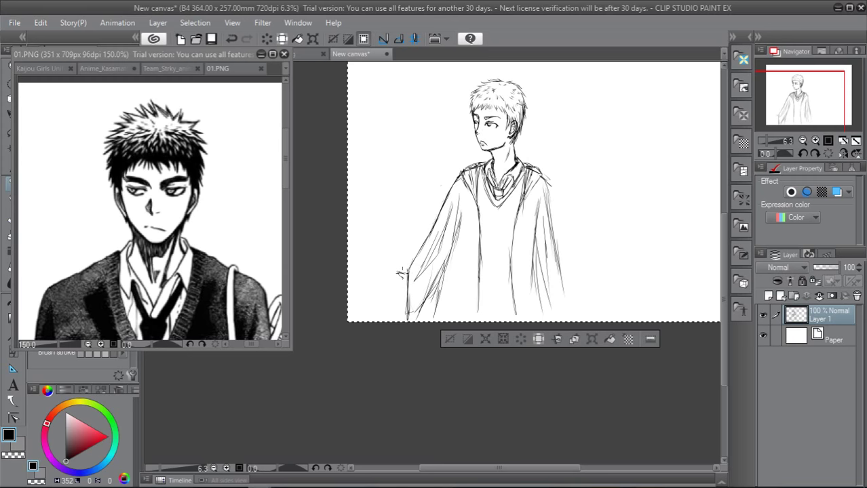
{"action": "key", "text": "ctrl+z"}
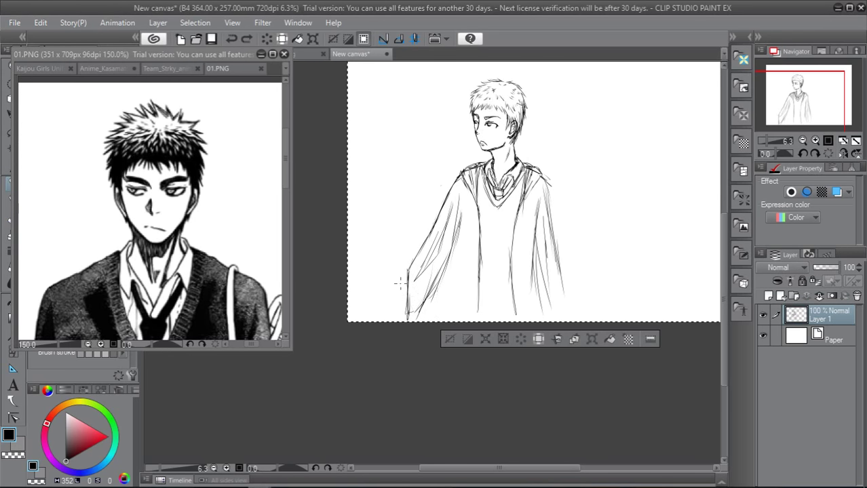
{"action": "key", "text": "ctrl+y"}
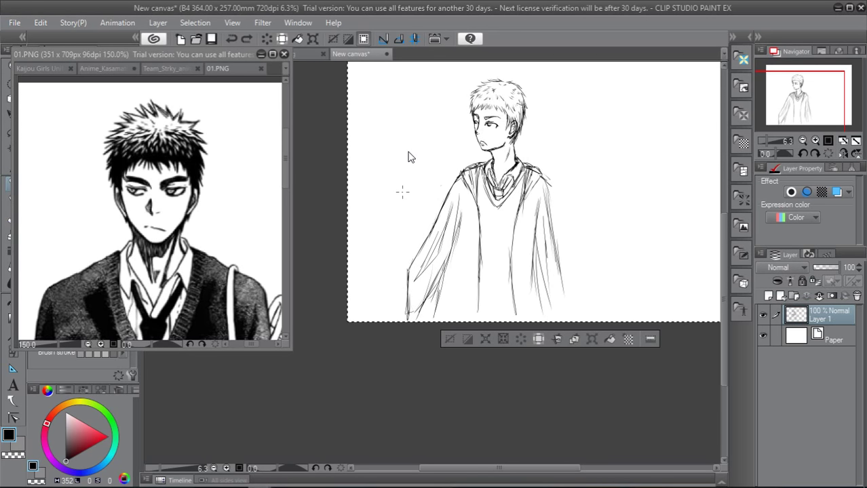
{"action": "scroll", "coordinate": [410, 158], "scroll_direction": "up", "scroll_amount": 3}
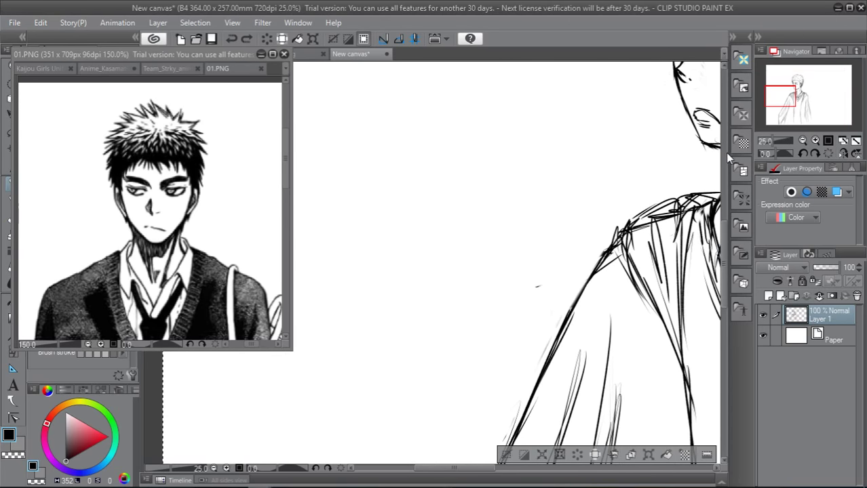
{"action": "left_click_drag", "start_coordinate": [723, 231], "coordinate": [721, 339]}
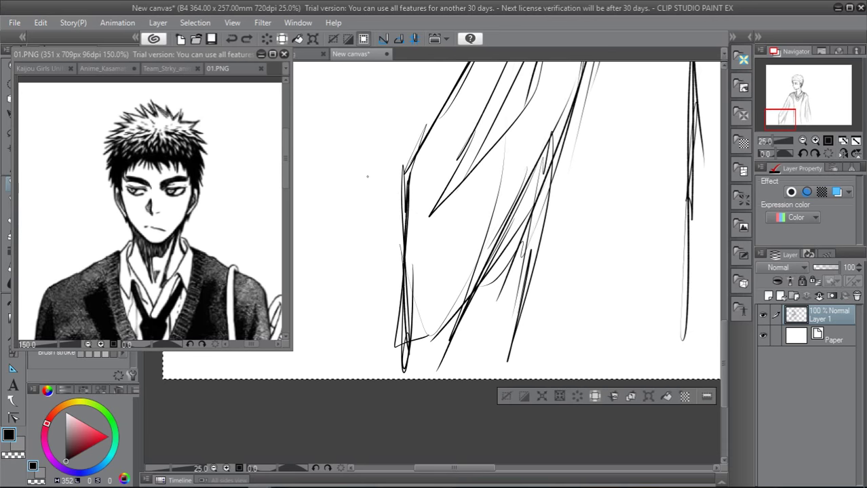
{"action": "left_click_drag", "start_coordinate": [361, 177], "coordinate": [361, 169]}
{"action": "key", "text": "ctrl+z"}
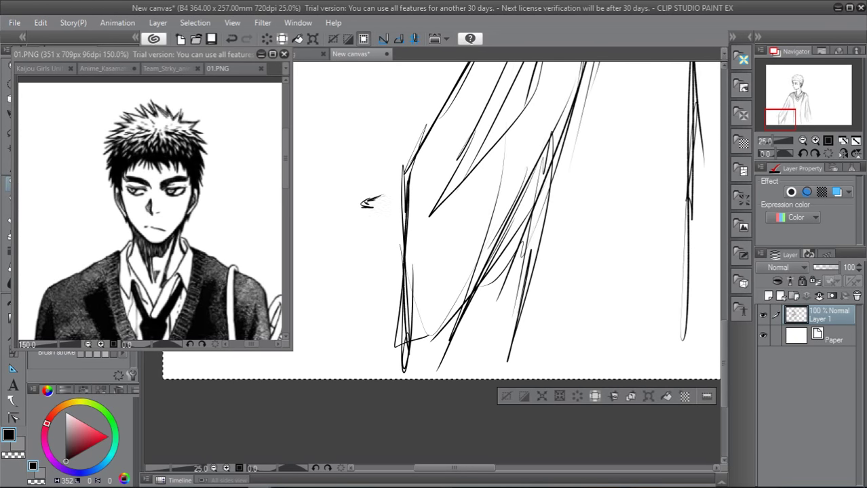
{"action": "mouse_move", "coordinate": [406, 198]}
{"action": "left_mouse_down"}
{"action": "mouse_move", "coordinate": [368, 213]}
{"action": "mouse_move", "coordinate": [353, 230]}
{"action": "mouse_move", "coordinate": [376, 228]}
{"action": "mouse_move", "coordinate": [349, 238]}
{"action": "mouse_move", "coordinate": [378, 228]}
{"action": "left_mouse_up"}
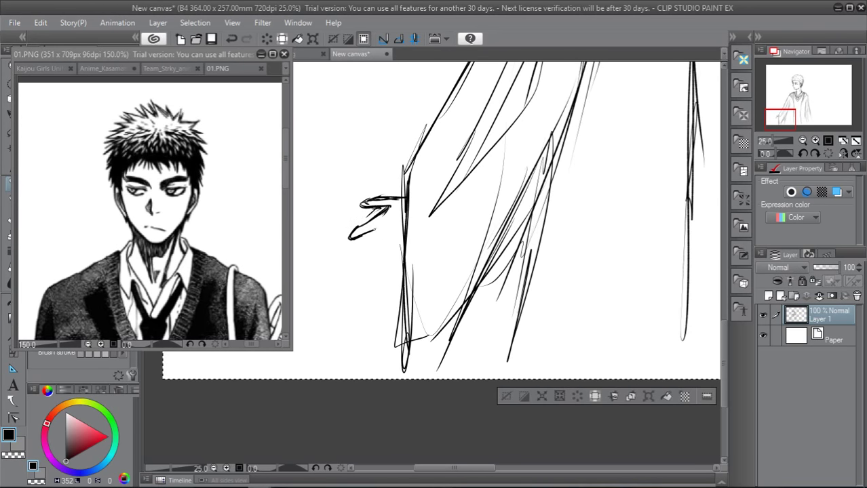
{"action": "key", "text": "ctrl+z"}
{"action": "key", "text": "ctrl+z"}
{"action": "key", "text": "ctrl+z"}
{"action": "key", "text": "ctrl+z"}
{"action": "key", "text": "ctrl+z"}
{"action": "key", "text": "ctrl+z"}
{"action": "key", "text": "ctrl+z"}
{"action": "key", "text": "ctrl+z"}
{"action": "key", "text": "ctrl+z"}
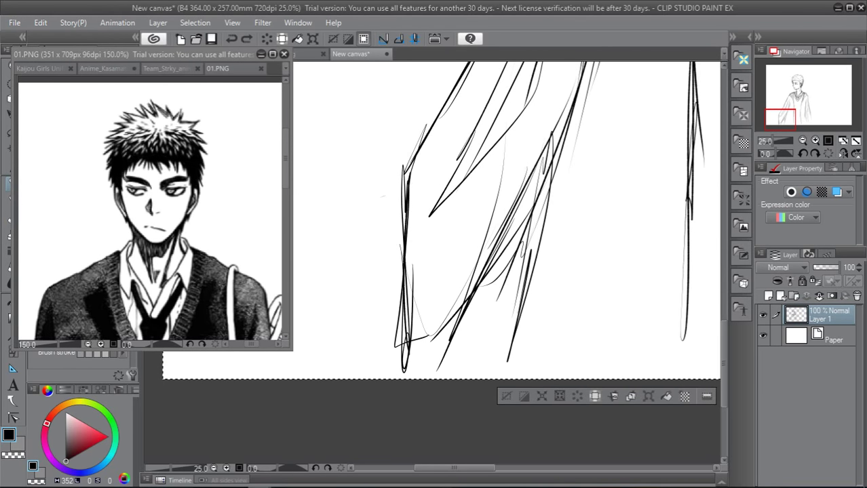
Sketch the far sleeve's cuff opening as a narrow upright oval and join its lower end to the sleeve's underside
{"action": "left_click_drag", "start_coordinate": [408, 178], "coordinate": [422, 236]}
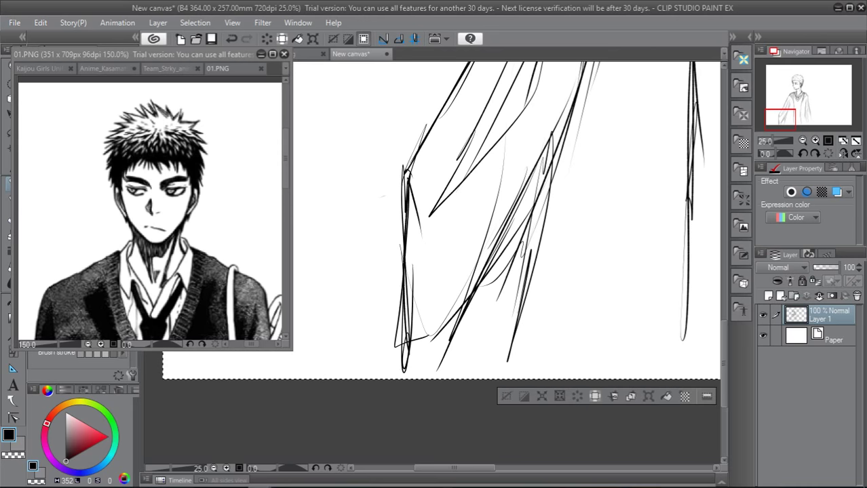
{"action": "left_click_drag", "start_coordinate": [411, 185], "coordinate": [404, 302]}
{"action": "mouse_move", "coordinate": [410, 219]}
{"action": "left_mouse_down"}
{"action": "mouse_move", "coordinate": [399, 339]}
{"action": "mouse_move", "coordinate": [418, 341]}
{"action": "mouse_move", "coordinate": [417, 248]}
{"action": "left_mouse_up"}
{"action": "mouse_move", "coordinate": [421, 205]}
{"action": "left_mouse_down"}
{"action": "mouse_move", "coordinate": [419, 349]}
{"action": "mouse_move", "coordinate": [437, 348]}
{"action": "left_mouse_up"}
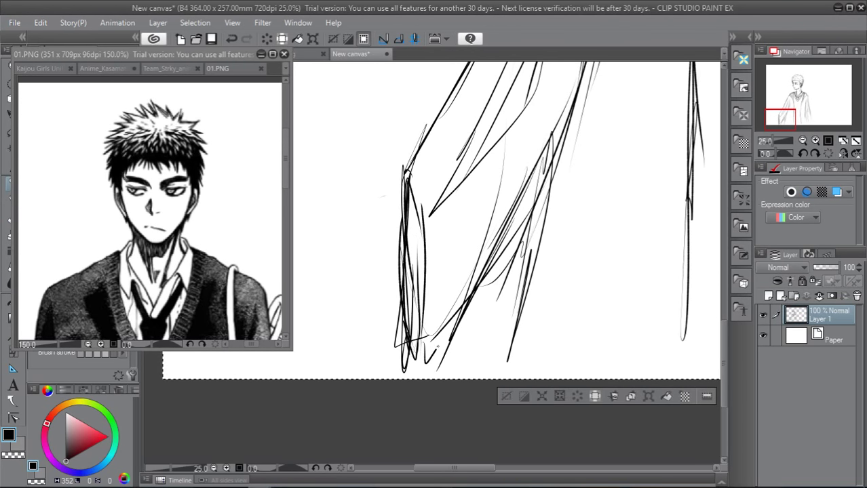
{"action": "left_click_drag", "start_coordinate": [459, 309], "coordinate": [418, 354]}
Erase the rough strokes at the far sleeve's cuff and redraw the opening as a cleaner narrow oval ending in a point
{"action": "key", "text": "e"}
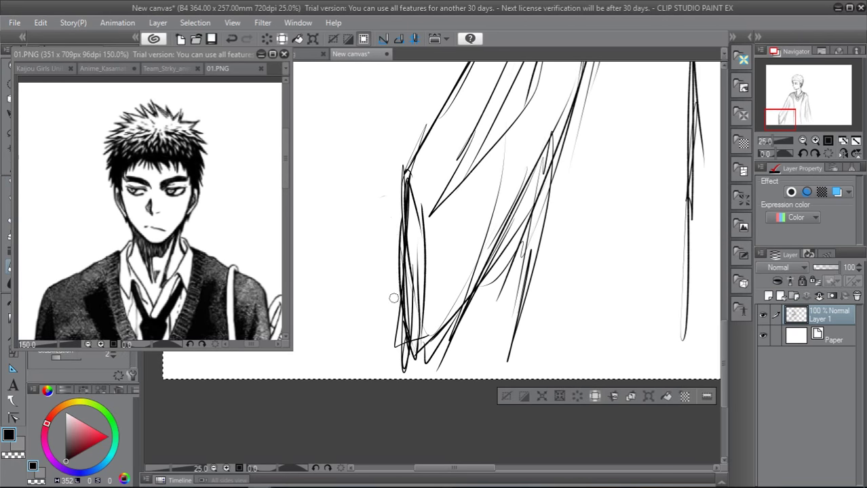
{"action": "left_click_drag", "start_coordinate": [392, 248], "coordinate": [416, 359]}
{"action": "mouse_move", "coordinate": [395, 295]}
{"action": "left_mouse_down"}
{"action": "mouse_move", "coordinate": [412, 363]}
{"action": "mouse_move", "coordinate": [398, 353]}
{"action": "mouse_move", "coordinate": [391, 325]}
{"action": "mouse_move", "coordinate": [412, 336]}
{"action": "mouse_move", "coordinate": [415, 243]}
{"action": "mouse_move", "coordinate": [405, 193]}
{"action": "mouse_move", "coordinate": [417, 282]}
{"action": "mouse_move", "coordinate": [407, 259]}
{"action": "left_mouse_up"}
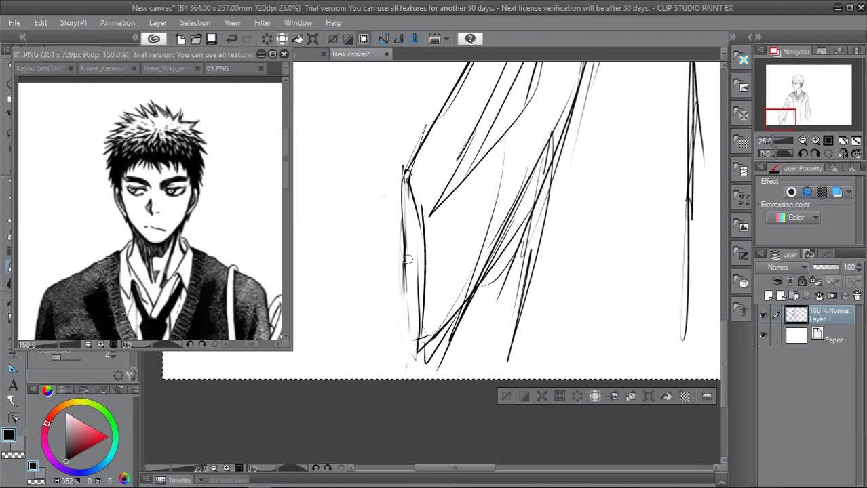
{"action": "key", "text": "p"}
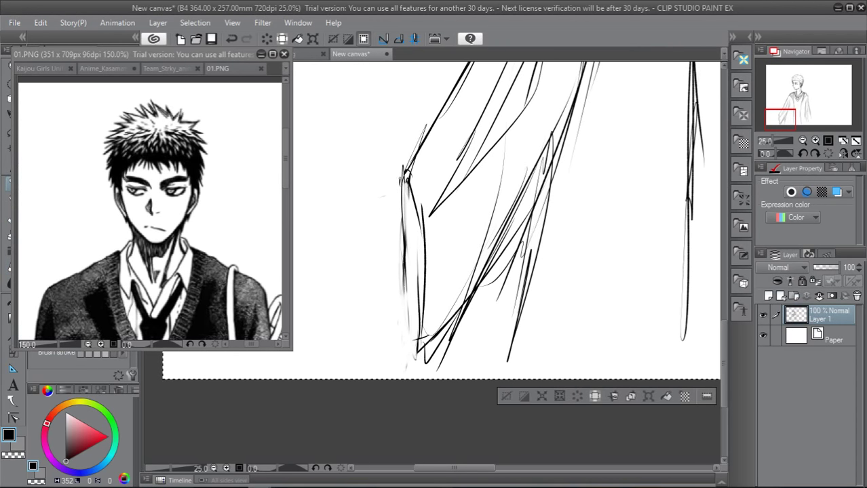
{"action": "mouse_move", "coordinate": [409, 171]}
{"action": "left_mouse_down"}
{"action": "mouse_move", "coordinate": [400, 212]}
{"action": "mouse_move", "coordinate": [423, 266]}
{"action": "mouse_move", "coordinate": [401, 258]}
{"action": "mouse_move", "coordinate": [422, 369]}
{"action": "left_mouse_up"}
{"action": "left_click_drag", "start_coordinate": [420, 275], "coordinate": [420, 362]}
{"action": "mouse_move", "coordinate": [417, 365]}
{"action": "left_mouse_down"}
{"action": "mouse_move", "coordinate": [458, 314]}
{"action": "mouse_move", "coordinate": [430, 345]}
{"action": "left_mouse_up"}
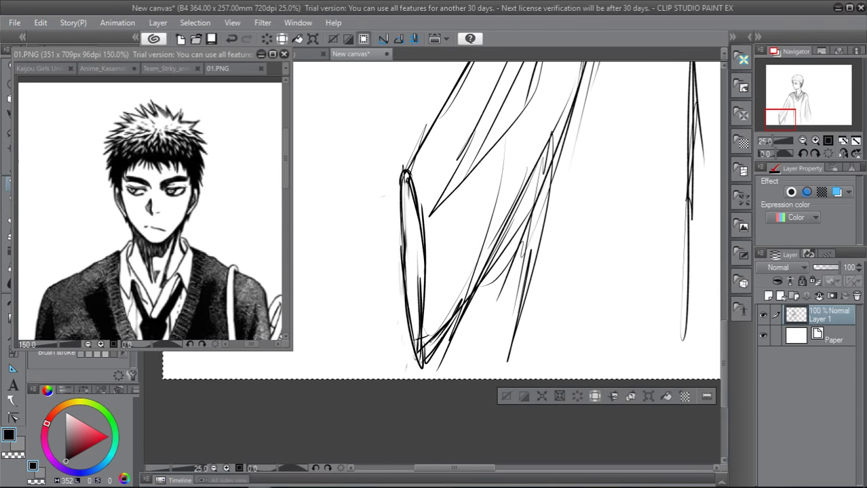
Add slanted fold lines to the far sleeve's lower part and round off the upper corner of its cuff
{"action": "left_click_drag", "start_coordinate": [463, 248], "coordinate": [449, 302]}
{"action": "left_click_drag", "start_coordinate": [497, 171], "coordinate": [433, 308]}
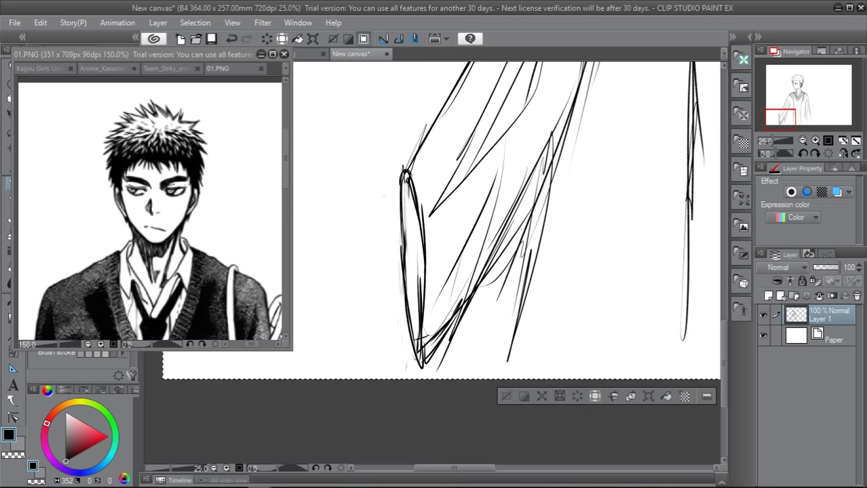
{"action": "mouse_move", "coordinate": [458, 99]}
{"action": "left_mouse_down"}
{"action": "mouse_move", "coordinate": [405, 159]}
{"action": "mouse_move", "coordinate": [396, 190]}
{"action": "left_mouse_up"}
{"action": "mouse_move", "coordinate": [409, 152]}
{"action": "left_mouse_down"}
{"action": "mouse_move", "coordinate": [400, 184]}
{"action": "mouse_move", "coordinate": [425, 216]}
{"action": "left_mouse_up"}
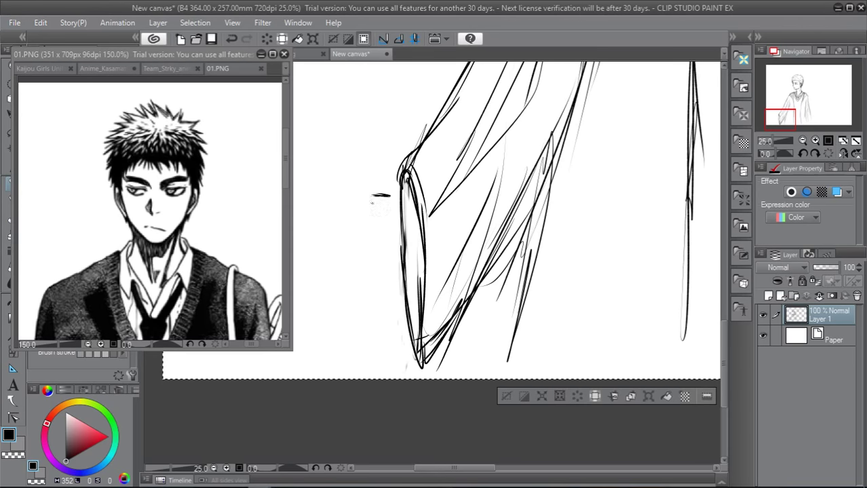
Sketch the far hand's thumb just outside the cuff and run its upper line back into the sleeve opening
{"action": "left_click_drag", "start_coordinate": [377, 195], "coordinate": [369, 201]}
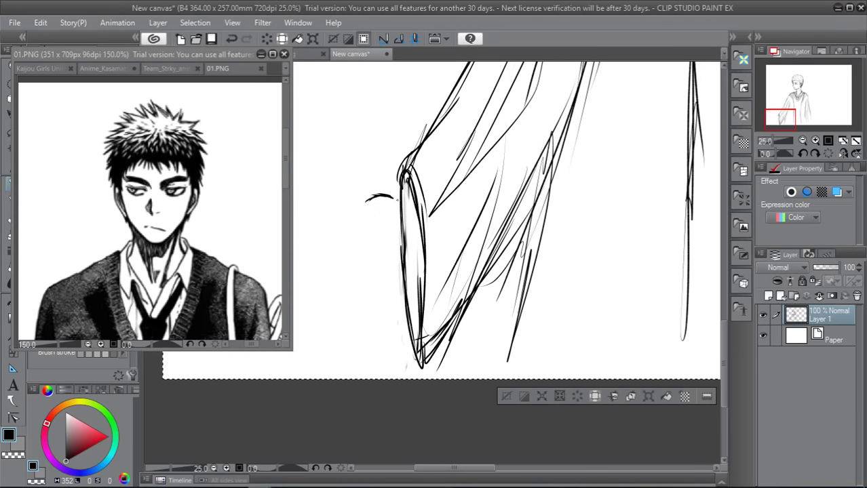
{"action": "key", "text": "ctrl+z"}
{"action": "left_click_drag", "start_coordinate": [376, 190], "coordinate": [391, 201]}
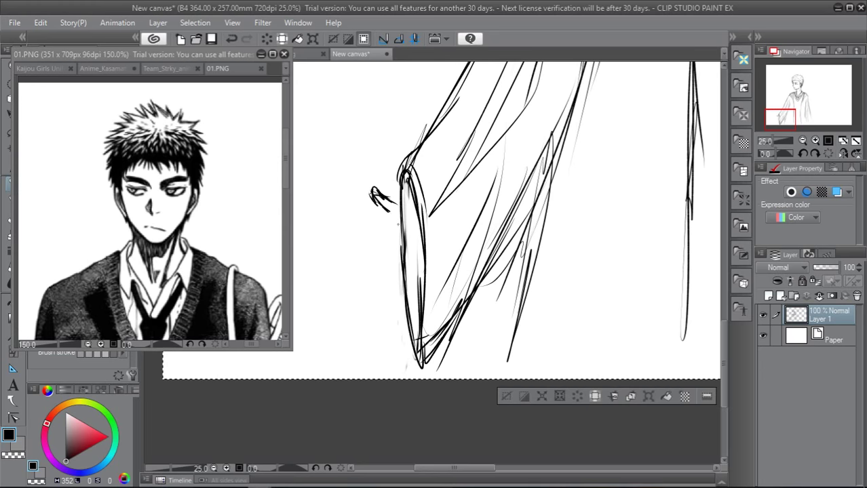
{"action": "left_click_drag", "start_coordinate": [385, 198], "coordinate": [410, 208]}
Sketch the far hand's four fingers below the thumb, spread outward and downward from the cuff
{"action": "left_click_drag", "start_coordinate": [384, 218], "coordinate": [367, 222]}
{"action": "left_click_drag", "start_coordinate": [390, 214], "coordinate": [380, 217]}
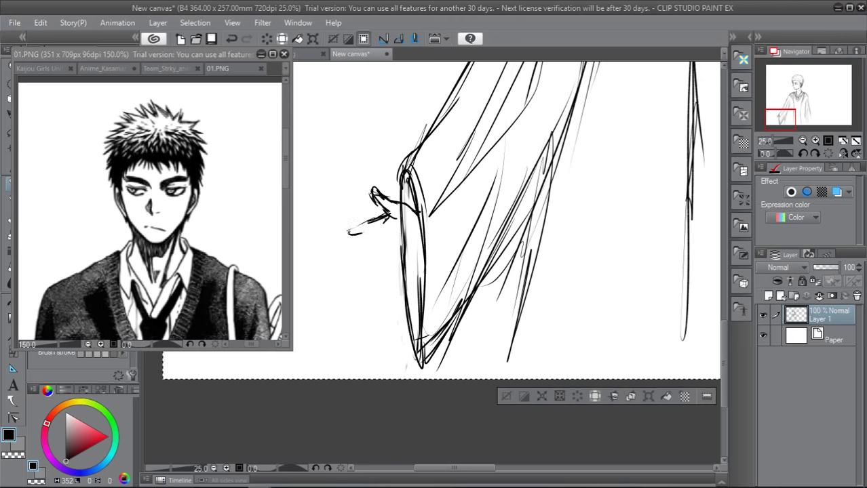
{"action": "mouse_move", "coordinate": [382, 227]}
{"action": "left_mouse_down"}
{"action": "mouse_move", "coordinate": [349, 234]}
{"action": "mouse_move", "coordinate": [359, 243]}
{"action": "mouse_move", "coordinate": [347, 250]}
{"action": "left_mouse_up"}
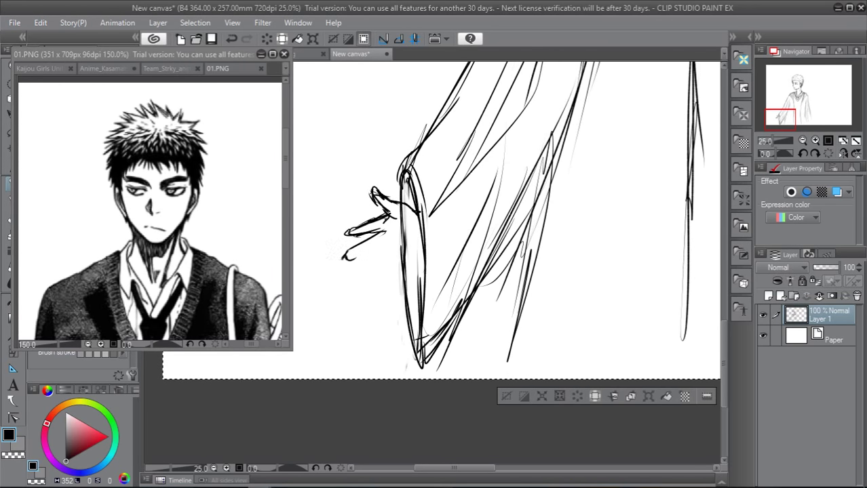
{"action": "mouse_move", "coordinate": [380, 244]}
{"action": "left_mouse_down"}
{"action": "mouse_move", "coordinate": [345, 260]}
{"action": "mouse_move", "coordinate": [390, 240]}
{"action": "mouse_move", "coordinate": [365, 284]}
{"action": "left_mouse_up"}
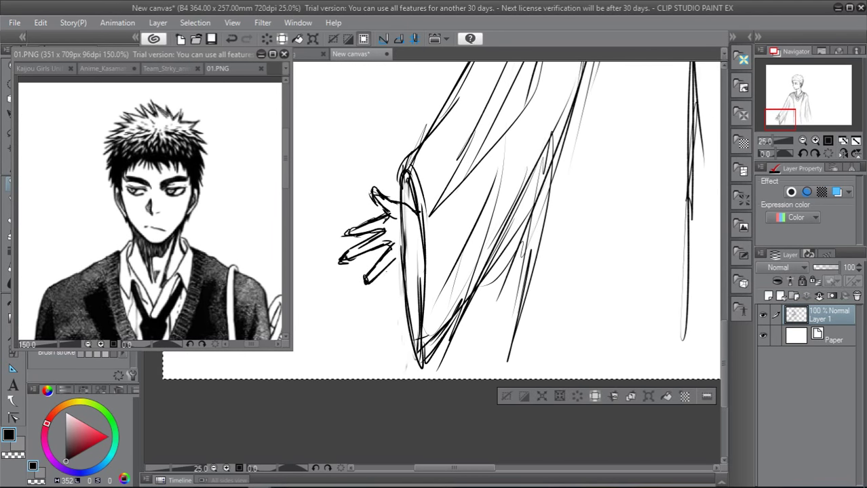
{"action": "left_click_drag", "start_coordinate": [398, 256], "coordinate": [394, 266]}
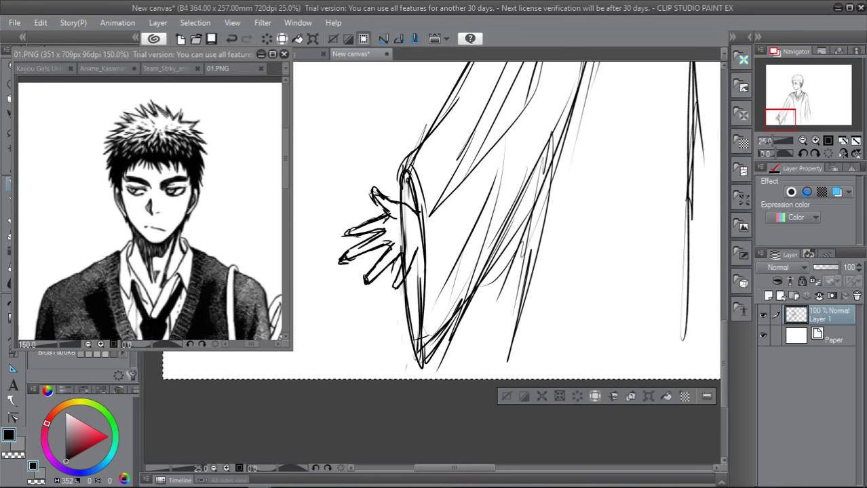
Extend the hand's lower line into the sleeve opening and reinforce the lines of the thumb base and index finger
{"action": "left_click_drag", "start_coordinate": [418, 248], "coordinate": [426, 239]}
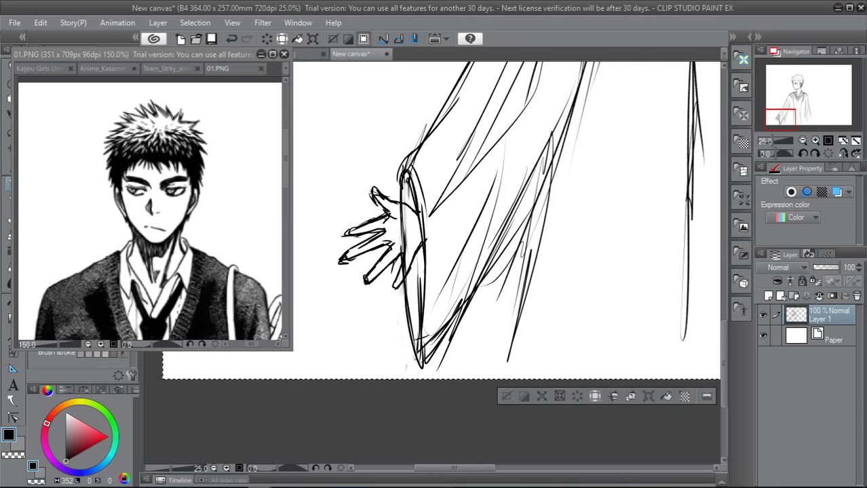
{"action": "mouse_move", "coordinate": [406, 206]}
{"action": "left_mouse_down"}
{"action": "mouse_move", "coordinate": [418, 210]}
{"action": "mouse_move", "coordinate": [383, 206]}
{"action": "mouse_move", "coordinate": [401, 226]}
{"action": "mouse_move", "coordinate": [394, 217]}
{"action": "left_mouse_up"}
{"action": "left_click_drag", "start_coordinate": [345, 234], "coordinate": [375, 223]}
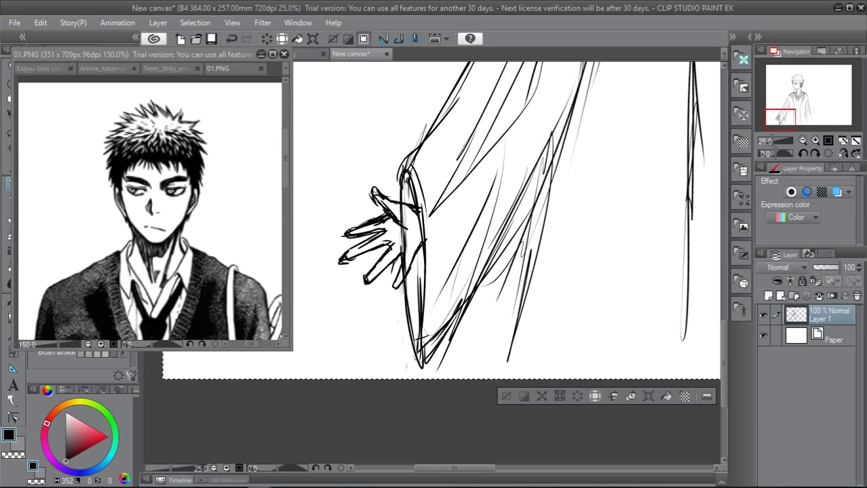
Erase the cuff and finger lines crossing the far hand's palm, and draw the thumb-base line and short palm creases
{"action": "key", "text": "e"}
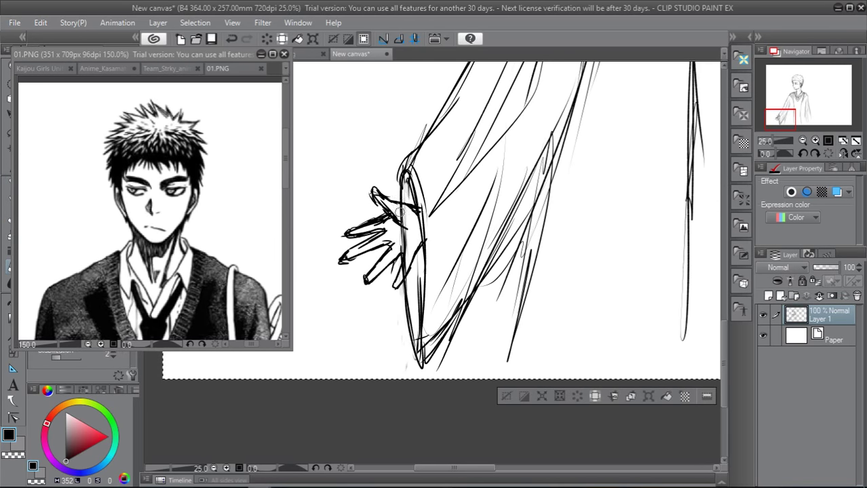
{"action": "mouse_move", "coordinate": [401, 213]}
{"action": "left_mouse_down"}
{"action": "mouse_move", "coordinate": [412, 232]}
{"action": "mouse_move", "coordinate": [357, 223]}
{"action": "mouse_move", "coordinate": [383, 211]}
{"action": "mouse_move", "coordinate": [404, 225]}
{"action": "mouse_move", "coordinate": [399, 278]}
{"action": "left_mouse_up"}
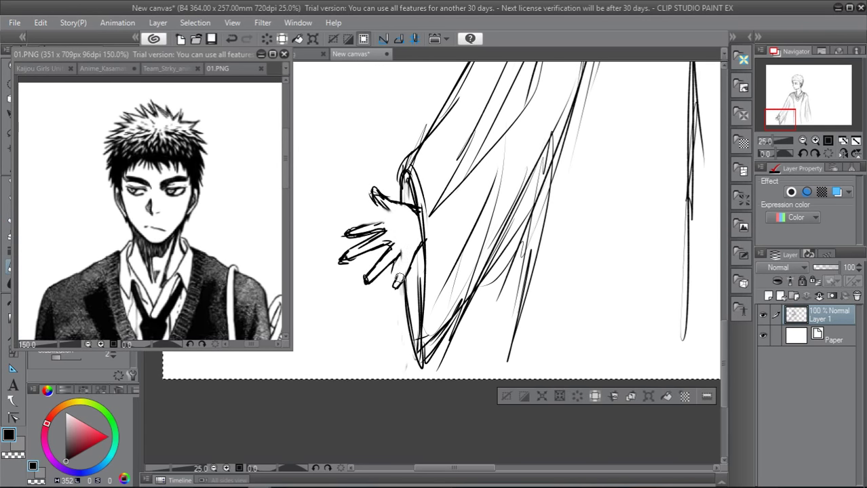
{"action": "key", "text": "p"}
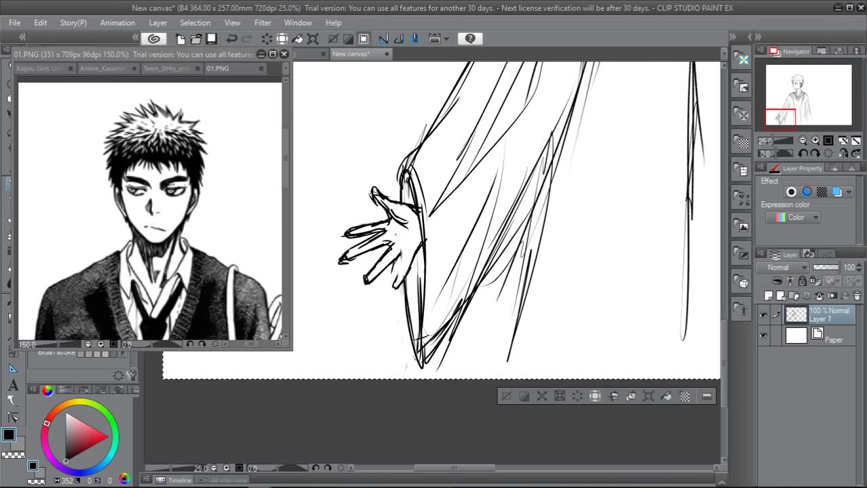
{"action": "left_click_drag", "start_coordinate": [399, 254], "coordinate": [395, 277]}
{"action": "left_click_drag", "start_coordinate": [410, 235], "coordinate": [405, 248]}
{"action": "left_click_drag", "start_coordinate": [397, 186], "coordinate": [423, 227]}
Replace the full-canvas selection with a lasso around the far hand, and scale the hand up outward from the cuff
{"action": "scroll", "coordinate": [466, 115], "scroll_direction": "down", "scroll_amount": 6}
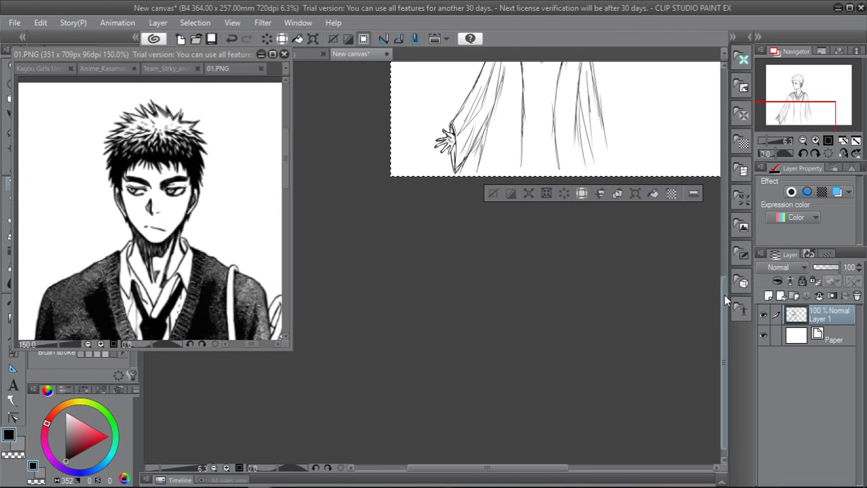
{"action": "left_click_drag", "start_coordinate": [723, 294], "coordinate": [723, 257]}
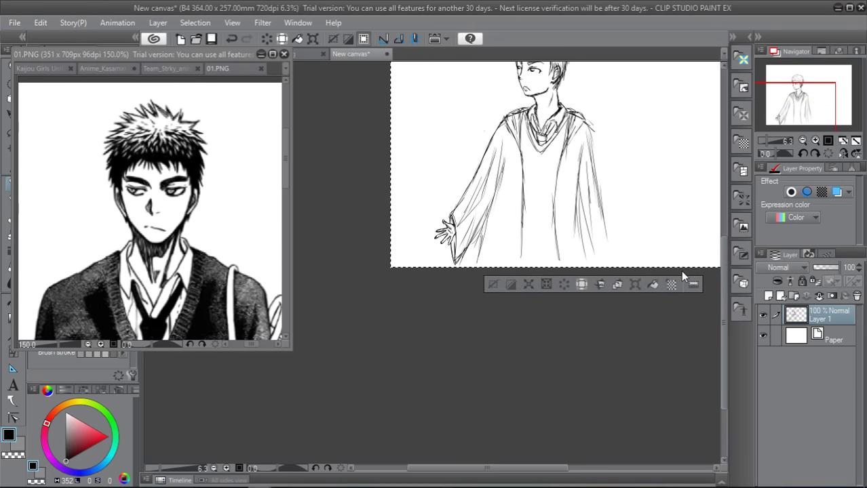
{"action": "scroll", "coordinate": [681, 271], "scroll_direction": "up", "scroll_amount": 6}
{"action": "left_click_drag", "start_coordinate": [507, 480], "coordinate": [395, 477]}
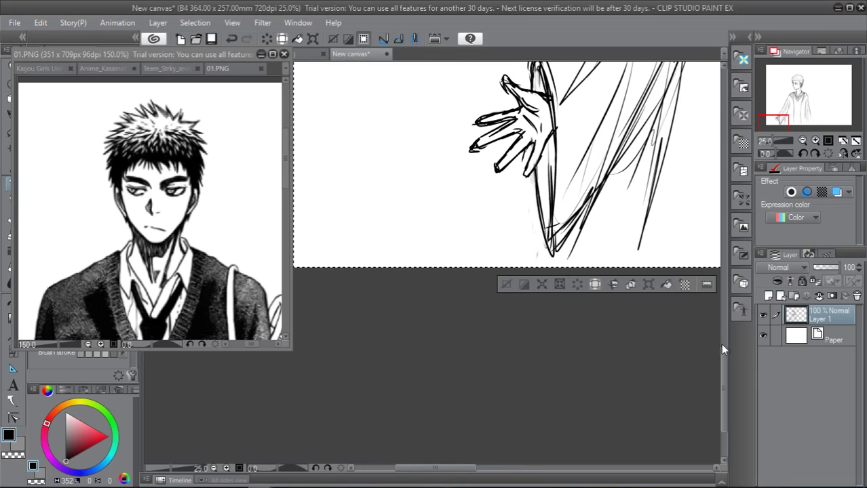
{"action": "left_click_drag", "start_coordinate": [723, 366], "coordinate": [723, 332]}
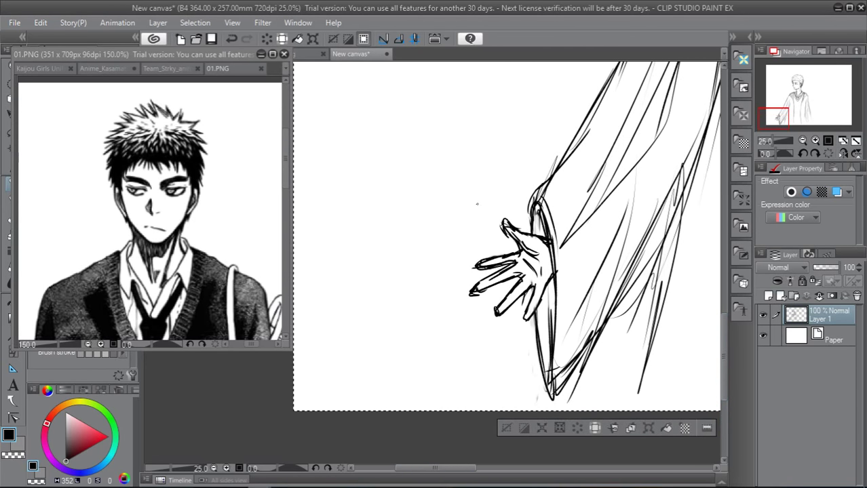
{"action": "key", "text": "ctrl+d"}
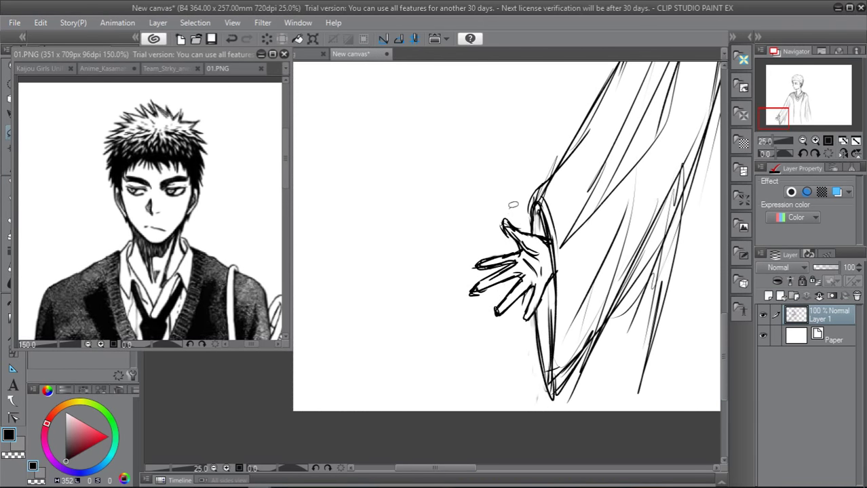
{"action": "mouse_move", "coordinate": [512, 208]}
{"action": "left_mouse_down"}
{"action": "mouse_move", "coordinate": [464, 279]}
{"action": "mouse_move", "coordinate": [482, 320]}
{"action": "mouse_move", "coordinate": [506, 327]}
{"action": "mouse_move", "coordinate": [536, 315]}
{"action": "mouse_move", "coordinate": [554, 291]}
{"action": "mouse_move", "coordinate": [551, 230]}
{"action": "mouse_move", "coordinate": [538, 211]}
{"action": "mouse_move", "coordinate": [512, 207]}
{"action": "left_mouse_up"}
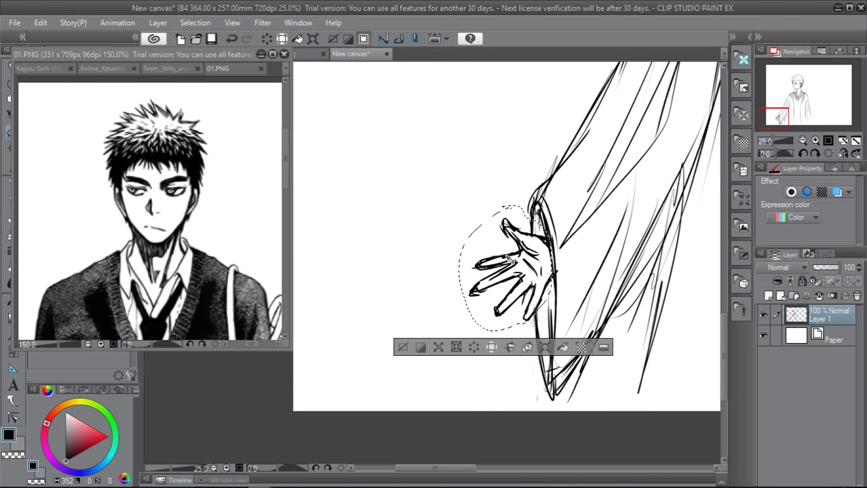
{"action": "left_click", "coordinate": [494, 345]}
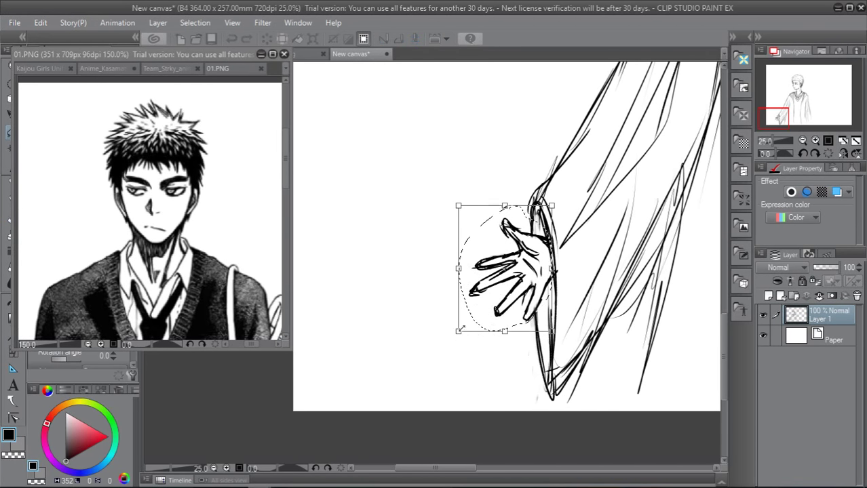
{"action": "left_click_drag", "start_coordinate": [460, 331], "coordinate": [427, 376]}
{"action": "left_click_drag", "start_coordinate": [507, 300], "coordinate": [513, 291]}
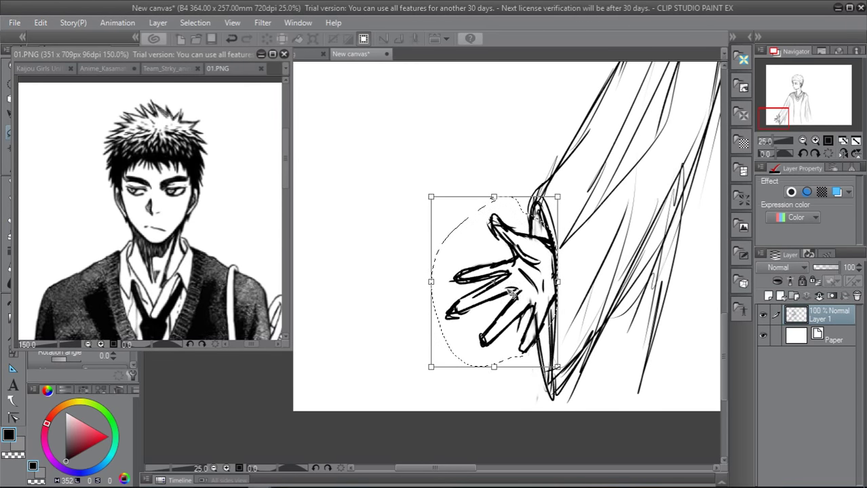
Enlarge the far hand slightly more, move it up against the cuff opening, rotate it to about -2.5 degrees and apply the transformation
{"action": "left_click_drag", "start_coordinate": [572, 193], "coordinate": [570, 195]}
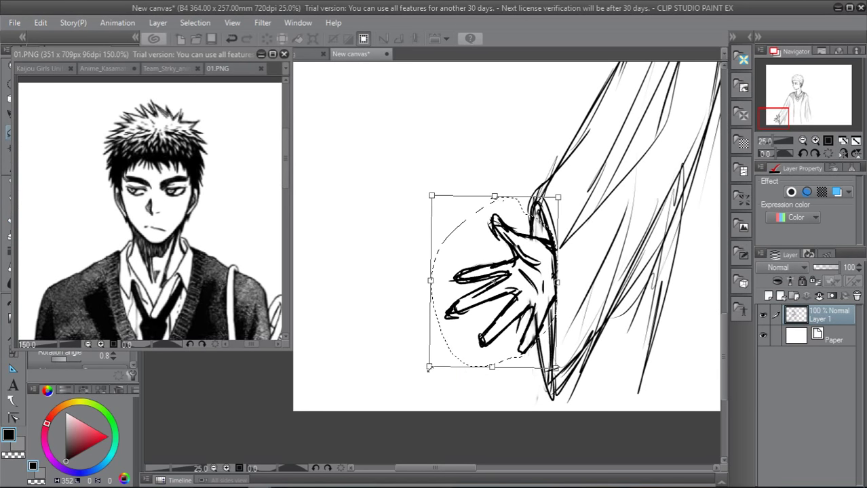
{"action": "key", "text": "ctrl+z"}
{"action": "left_click_drag", "start_coordinate": [414, 384], "coordinate": [430, 373]}
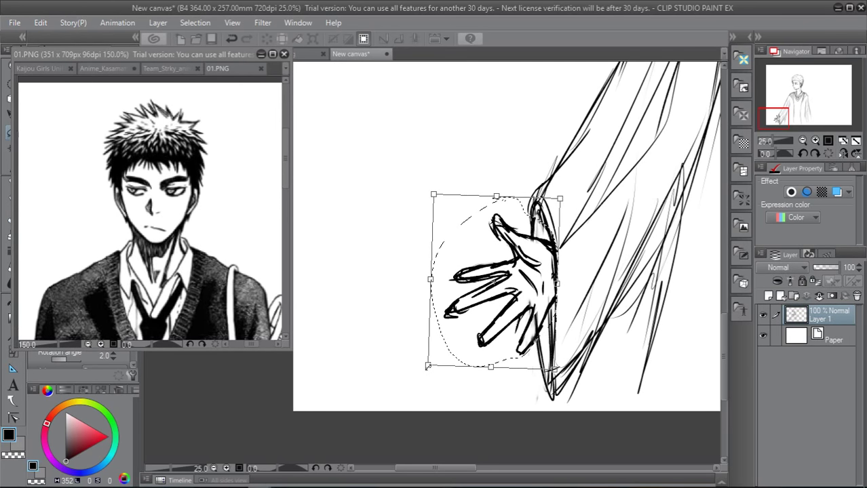
{"action": "mouse_move", "coordinate": [428, 366]}
{"action": "left_mouse_down"}
{"action": "mouse_move", "coordinate": [398, 399]}
{"action": "mouse_move", "coordinate": [422, 376]}
{"action": "left_mouse_up"}
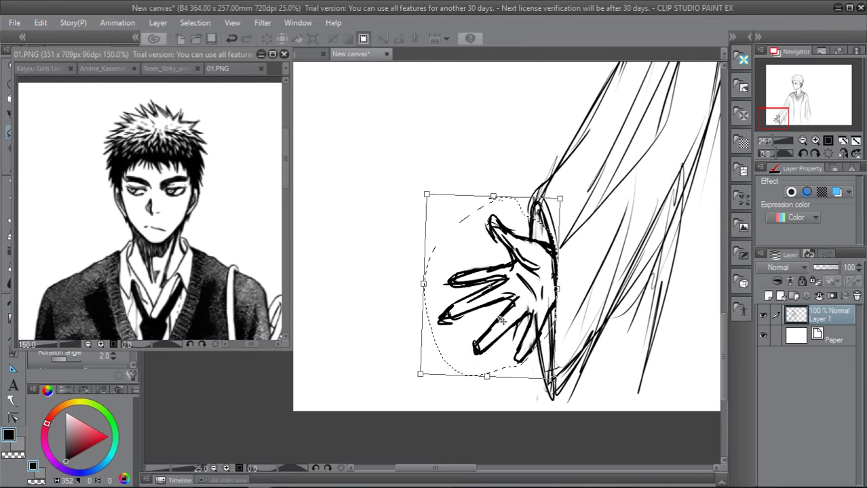
{"action": "left_click_drag", "start_coordinate": [500, 319], "coordinate": [507, 294]}
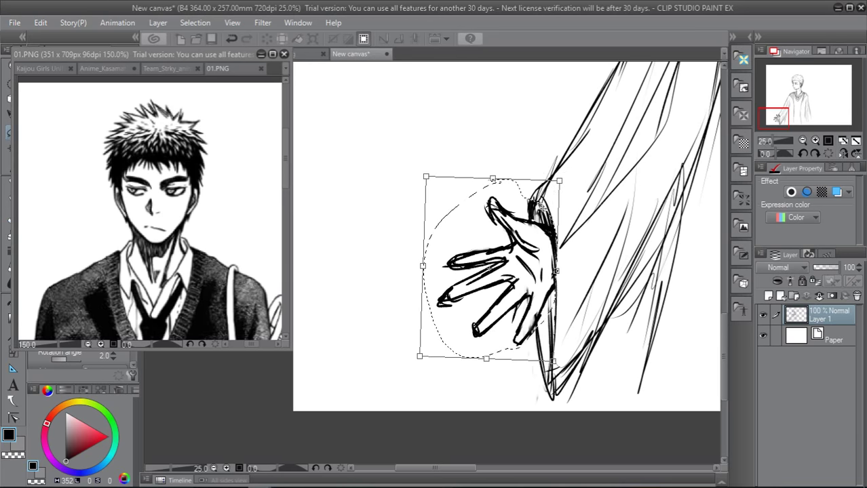
{"action": "left_click_drag", "start_coordinate": [566, 178], "coordinate": [568, 175]}
{"action": "left_click_drag", "start_coordinate": [541, 255], "coordinate": [536, 247]}
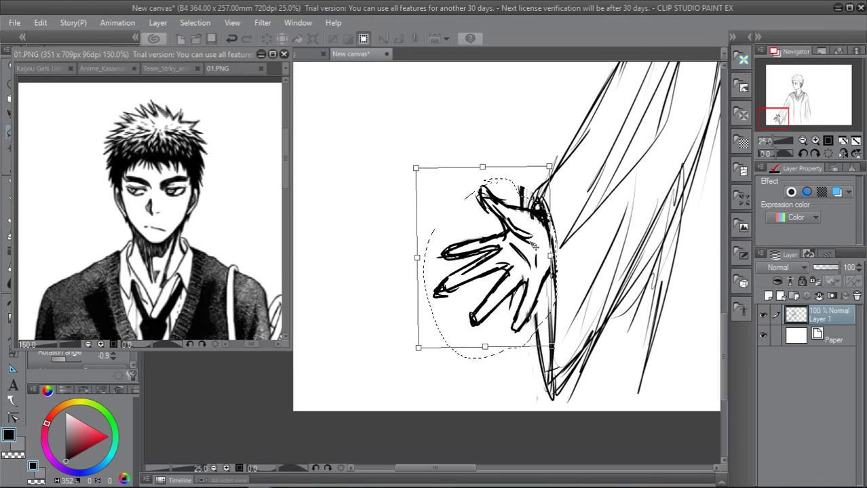
{"action": "left_click_drag", "start_coordinate": [566, 354], "coordinate": [566, 354]}
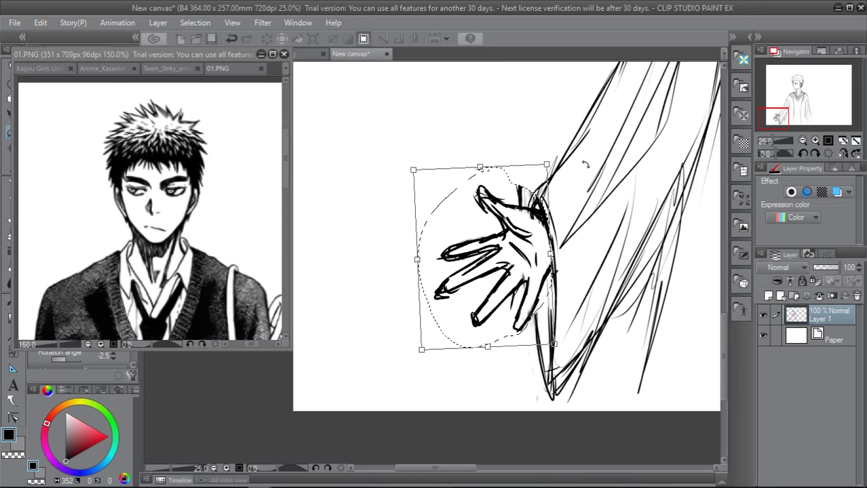
{"action": "key", "text": "Return"}
Erase stray lines around the enlarged hand and redraw the cuff's outer edge and upper corner, with the whole canvas selected
{"action": "key", "text": "e"}
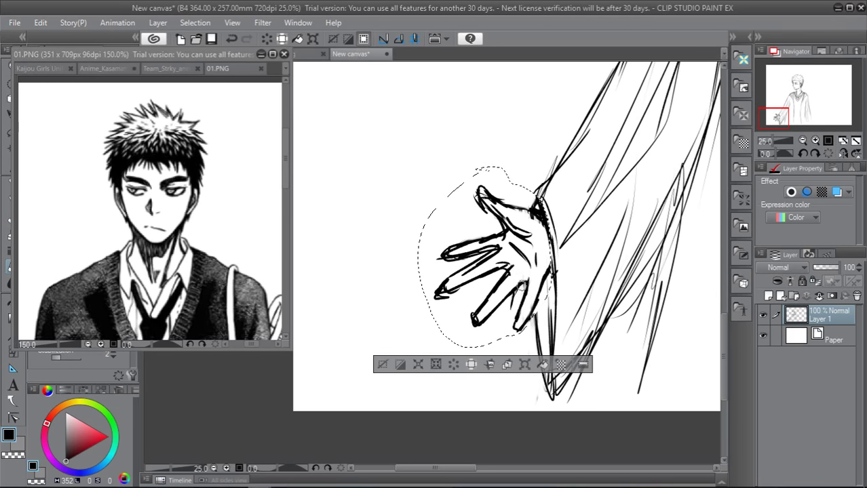
{"action": "key", "text": "ctrl+a"}
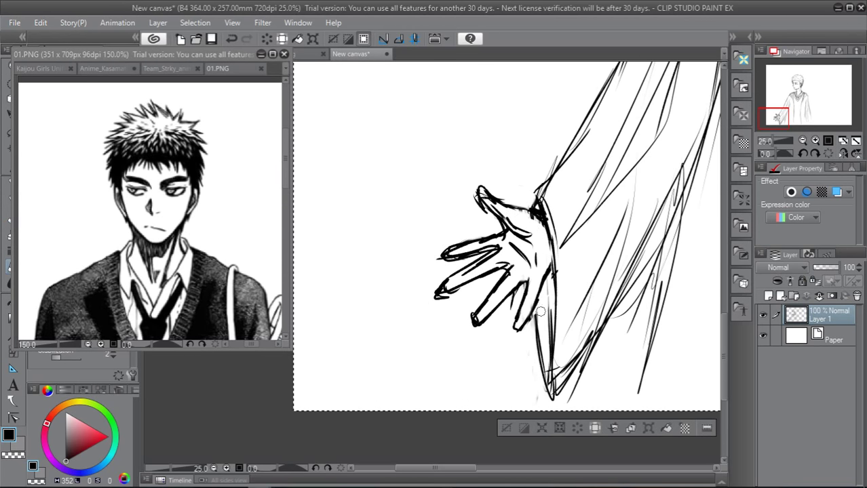
{"action": "key", "text": "p"}
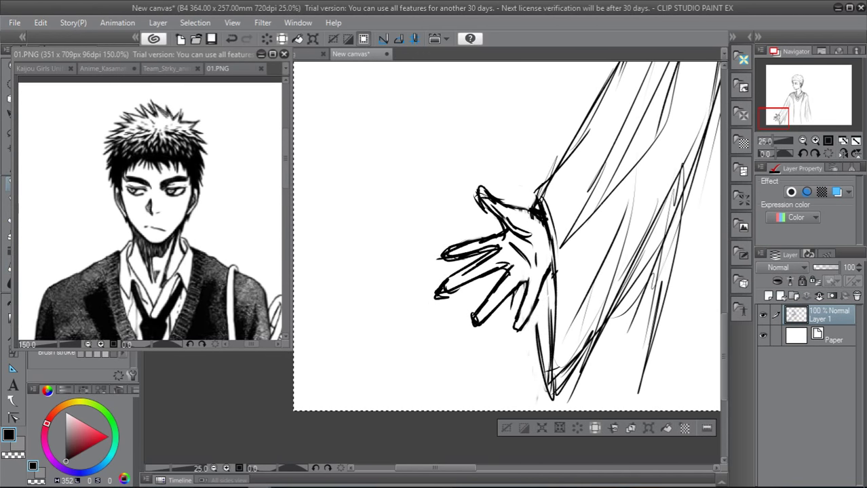
{"action": "left_click_drag", "start_coordinate": [538, 303], "coordinate": [539, 362]}
{"action": "left_click_drag", "start_coordinate": [524, 208], "coordinate": [553, 172]}
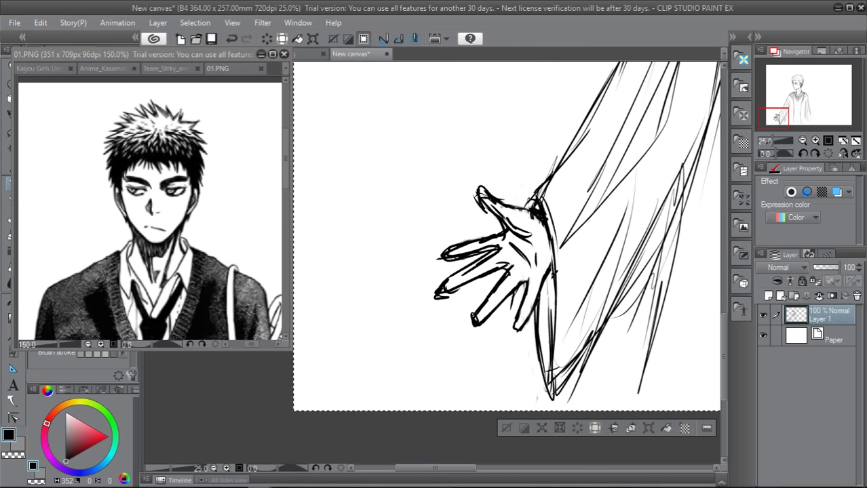
{"action": "mouse_move", "coordinate": [501, 207]}
{"action": "left_mouse_down"}
{"action": "mouse_move", "coordinate": [542, 216]}
{"action": "mouse_move", "coordinate": [519, 200]}
{"action": "mouse_move", "coordinate": [535, 193]}
{"action": "mouse_move", "coordinate": [545, 264]}
{"action": "left_mouse_up"}
{"action": "left_click_drag", "start_coordinate": [546, 232], "coordinate": [554, 325]}
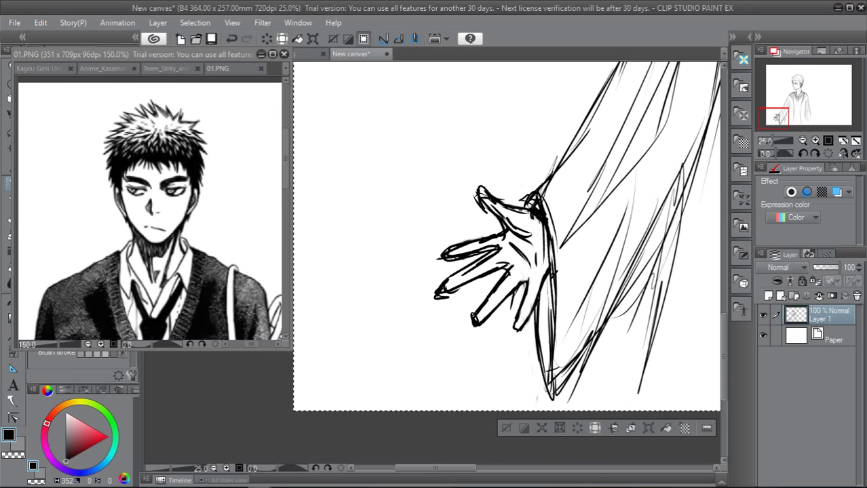
{"action": "left_click_drag", "start_coordinate": [481, 200], "coordinate": [501, 228]}
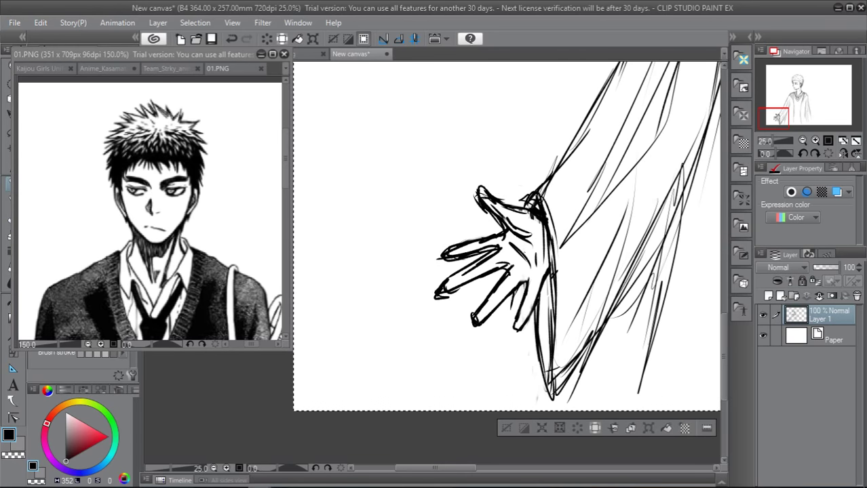
Strengthen the near sleeve's outer edge, extend it downward, and add long vertical fold lines along the sleeve's inner side
{"action": "scroll", "coordinate": [529, 170], "scroll_direction": "down", "scroll_amount": 5}
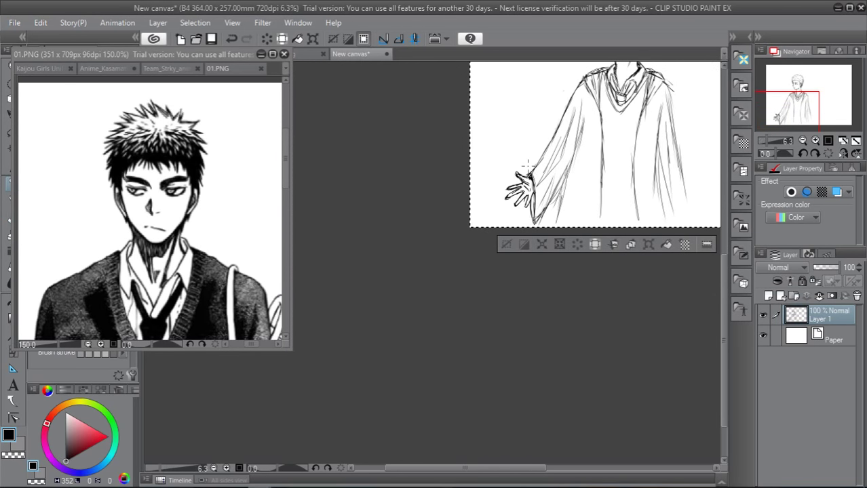
{"action": "left_click_drag", "start_coordinate": [490, 468], "coordinate": [511, 468]}
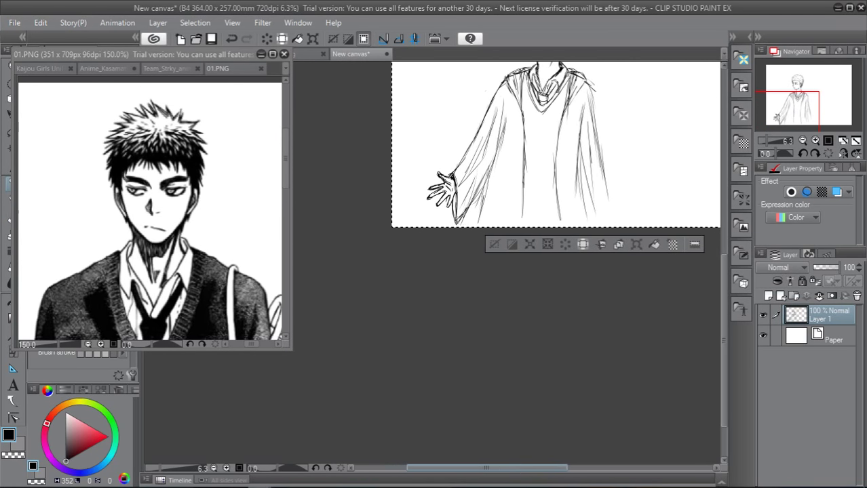
{"action": "left_click_drag", "start_coordinate": [723, 327], "coordinate": [722, 287]}
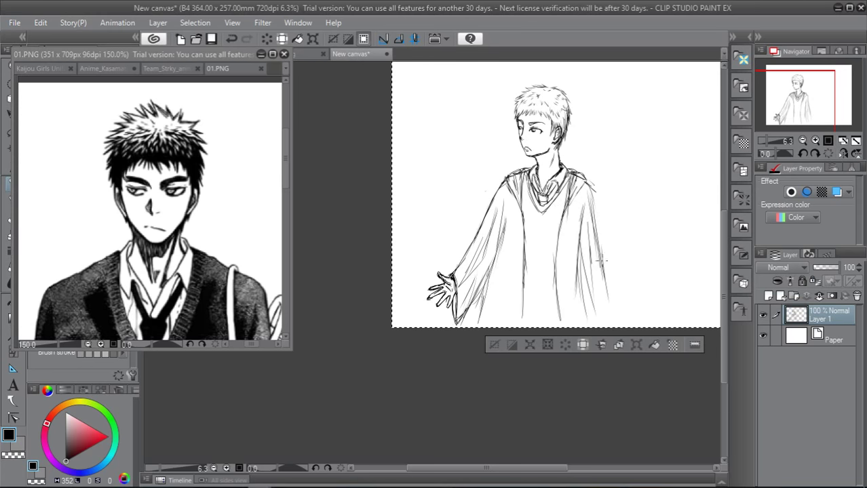
{"action": "left_click_drag", "start_coordinate": [593, 219], "coordinate": [603, 261]}
{"action": "mouse_move", "coordinate": [614, 319]}
{"action": "left_mouse_down"}
{"action": "mouse_move", "coordinate": [602, 261]}
{"action": "mouse_move", "coordinate": [614, 311]}
{"action": "left_mouse_up"}
{"action": "left_click_drag", "start_coordinate": [574, 231], "coordinate": [578, 326]}
{"action": "left_click_drag", "start_coordinate": [578, 270], "coordinate": [584, 319]}
Extend the open garment's front edges downward beside the torso, and sketch the sweater's slanted hem and waist folds
{"action": "left_click_drag", "start_coordinate": [558, 240], "coordinate": [541, 324]}
{"action": "mouse_move", "coordinate": [553, 276]}
{"action": "left_mouse_down"}
{"action": "mouse_move", "coordinate": [541, 324]}
{"action": "mouse_move", "coordinate": [552, 303]}
{"action": "left_mouse_up"}
{"action": "mouse_move", "coordinate": [523, 258]}
{"action": "left_mouse_down"}
{"action": "mouse_move", "coordinate": [516, 303]}
{"action": "mouse_move", "coordinate": [523, 303]}
{"action": "left_mouse_up"}
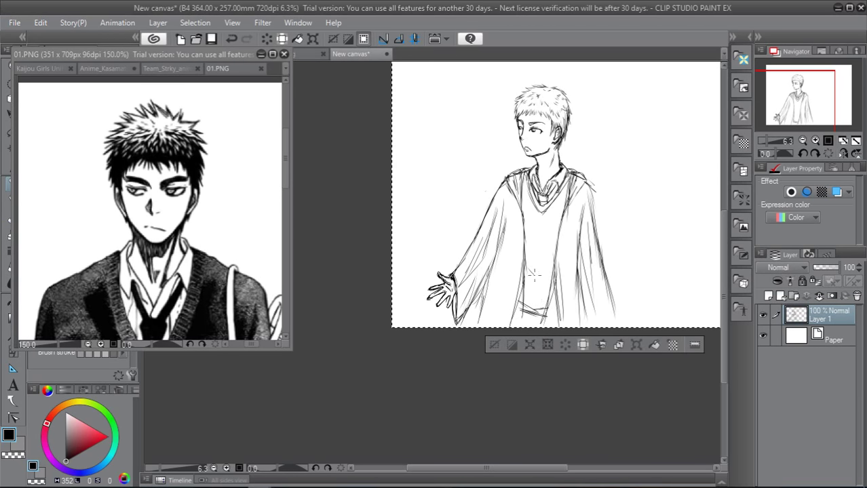
{"action": "left_click_drag", "start_coordinate": [530, 274], "coordinate": [546, 287]}
Sketch a small heart-shaped shield on the near side of the chest, with a helmet shape above it
{"action": "scroll", "coordinate": [572, 251], "scroll_direction": "up", "scroll_amount": 6}
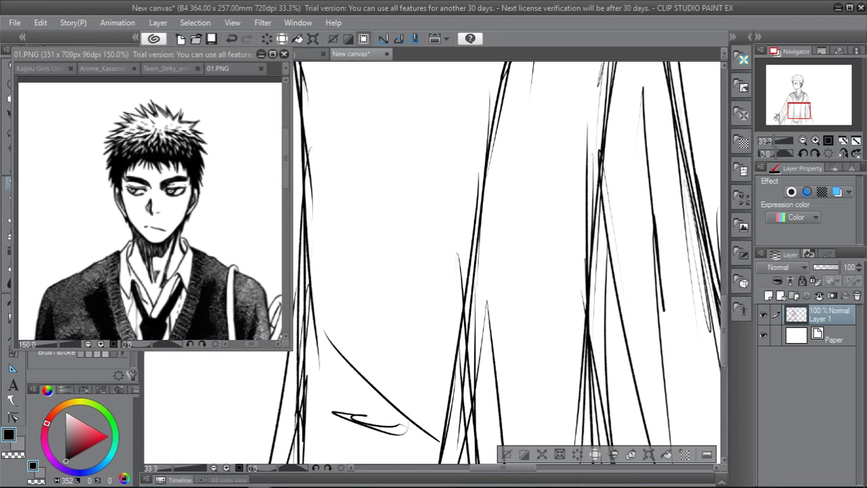
{"action": "left_click_drag", "start_coordinate": [723, 327], "coordinate": [725, 301]}
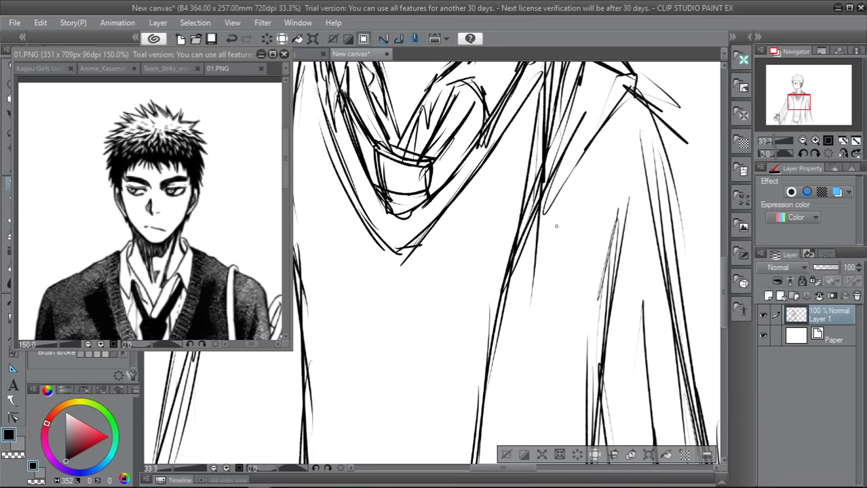
{"action": "left_click_drag", "start_coordinate": [556, 229], "coordinate": [553, 253]}
{"action": "key", "text": "ctrl+z"}
{"action": "mouse_move", "coordinate": [577, 240]}
{"action": "left_mouse_down"}
{"action": "mouse_move", "coordinate": [560, 276]}
{"action": "mouse_move", "coordinate": [578, 269]}
{"action": "mouse_move", "coordinate": [580, 243]}
{"action": "mouse_move", "coordinate": [582, 257]}
{"action": "mouse_move", "coordinate": [567, 258]}
{"action": "mouse_move", "coordinate": [578, 250]}
{"action": "mouse_move", "coordinate": [574, 268]}
{"action": "mouse_move", "coordinate": [554, 268]}
{"action": "mouse_move", "coordinate": [543, 290]}
{"action": "left_mouse_up"}
{"action": "mouse_move", "coordinate": [549, 283]}
{"action": "left_mouse_down"}
{"action": "mouse_move", "coordinate": [553, 323]}
{"action": "mouse_move", "coordinate": [574, 324]}
{"action": "left_mouse_up"}
{"action": "mouse_move", "coordinate": [581, 268]}
{"action": "left_mouse_down"}
{"action": "mouse_move", "coordinate": [595, 274]}
{"action": "mouse_move", "coordinate": [588, 311]}
{"action": "mouse_move", "coordinate": [564, 331]}
{"action": "mouse_move", "coordinate": [587, 300]}
{"action": "mouse_move", "coordinate": [563, 265]}
{"action": "mouse_move", "coordinate": [545, 271]}
{"action": "mouse_move", "coordinate": [549, 304]}
{"action": "mouse_move", "coordinate": [590, 270]}
{"action": "mouse_move", "coordinate": [590, 299]}
{"action": "mouse_move", "coordinate": [554, 282]}
{"action": "mouse_move", "coordinate": [564, 277]}
{"action": "left_mouse_up"}
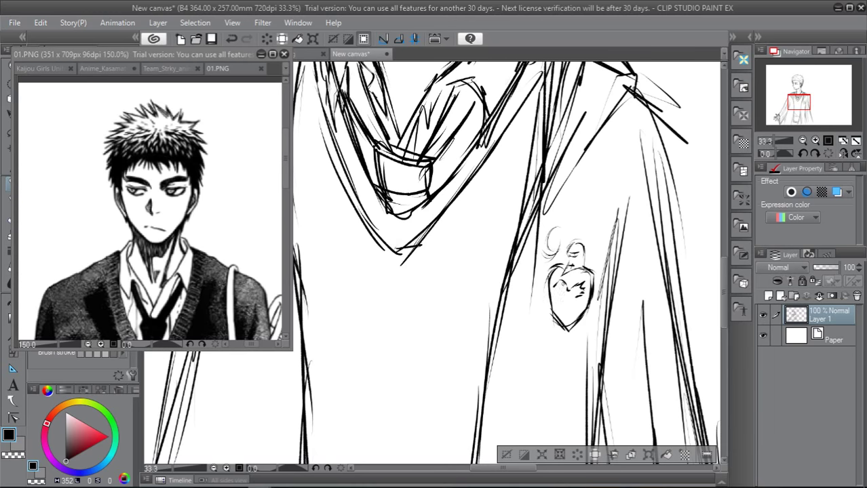
Draw a small bird figure inside the chest shield and a crossed band beneath it
{"action": "left_click_drag", "start_coordinate": [563, 287], "coordinate": [559, 298]}
{"action": "mouse_move", "coordinate": [586, 302]}
{"action": "left_mouse_down"}
{"action": "mouse_move", "coordinate": [567, 313]}
{"action": "mouse_move", "coordinate": [550, 291]}
{"action": "mouse_move", "coordinate": [576, 320]}
{"action": "mouse_move", "coordinate": [557, 316]}
{"action": "left_mouse_up"}
{"action": "mouse_move", "coordinate": [560, 313]}
{"action": "left_mouse_down"}
{"action": "mouse_move", "coordinate": [566, 324]}
{"action": "mouse_move", "coordinate": [570, 311]}
{"action": "left_mouse_up"}
{"action": "mouse_move", "coordinate": [566, 315]}
{"action": "left_mouse_down"}
{"action": "mouse_move", "coordinate": [575, 310]}
{"action": "mouse_move", "coordinate": [568, 325]}
{"action": "left_mouse_up"}
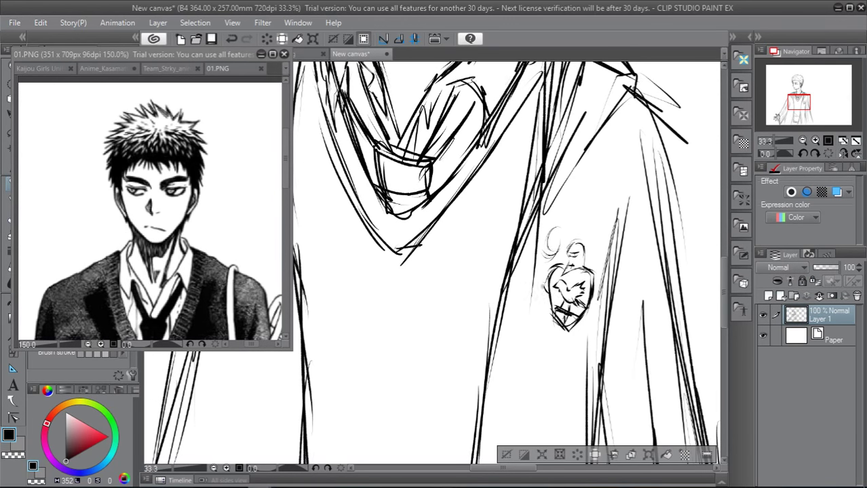
Surround the chest shield with short strokes along its sides and curled ornamental lines around its top
{"action": "mouse_move", "coordinate": [542, 296]}
{"action": "left_mouse_down"}
{"action": "mouse_move", "coordinate": [550, 300]}
{"action": "mouse_move", "coordinate": [547, 325]}
{"action": "left_mouse_up"}
{"action": "mouse_move", "coordinate": [584, 303]}
{"action": "left_mouse_down"}
{"action": "mouse_move", "coordinate": [596, 309]}
{"action": "mouse_move", "coordinate": [578, 331]}
{"action": "left_mouse_up"}
{"action": "mouse_move", "coordinate": [591, 243]}
{"action": "left_mouse_down"}
{"action": "mouse_move", "coordinate": [601, 242]}
{"action": "mouse_move", "coordinate": [584, 265]}
{"action": "mouse_move", "coordinate": [598, 269]}
{"action": "mouse_move", "coordinate": [595, 282]}
{"action": "left_mouse_up"}
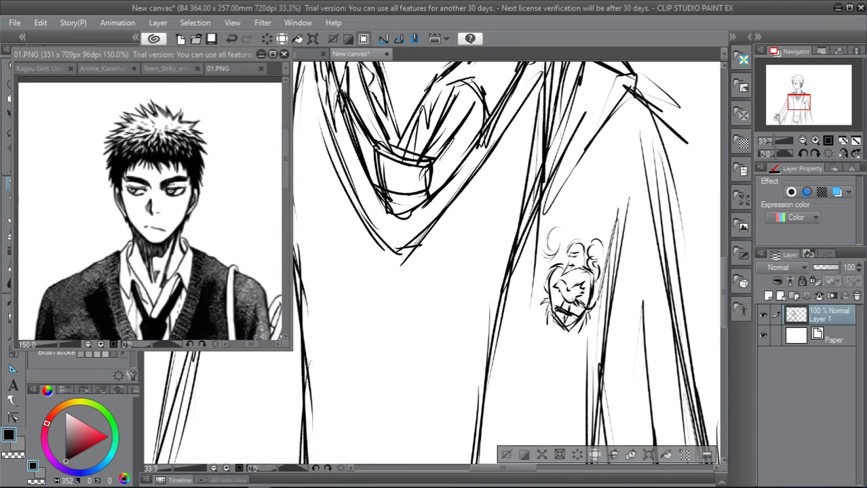
{"action": "left_click_drag", "start_coordinate": [561, 258], "coordinate": [544, 280]}
{"action": "mouse_move", "coordinate": [555, 251]}
{"action": "left_mouse_down"}
{"action": "mouse_move", "coordinate": [549, 256]}
{"action": "mouse_move", "coordinate": [549, 237]}
{"action": "mouse_move", "coordinate": [579, 242]}
{"action": "left_mouse_up"}
{"action": "left_click_drag", "start_coordinate": [575, 229], "coordinate": [583, 236]}
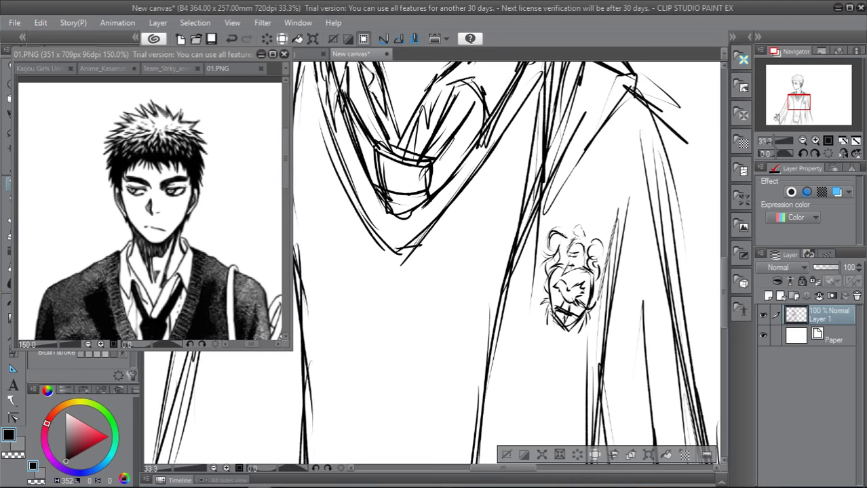
{"action": "left_click_drag", "start_coordinate": [575, 233], "coordinate": [586, 253]}
Sketch a layered ribbon banner beneath the chest shield and finish the crest with small strokes around the emblem
{"action": "mouse_move", "coordinate": [540, 316]}
{"action": "left_mouse_down"}
{"action": "mouse_move", "coordinate": [557, 328]}
{"action": "mouse_move", "coordinate": [540, 341]}
{"action": "mouse_move", "coordinate": [569, 348]}
{"action": "mouse_move", "coordinate": [558, 332]}
{"action": "mouse_move", "coordinate": [584, 334]}
{"action": "mouse_move", "coordinate": [578, 337]}
{"action": "mouse_move", "coordinate": [567, 337]}
{"action": "mouse_move", "coordinate": [589, 325]}
{"action": "mouse_move", "coordinate": [583, 331]}
{"action": "left_mouse_up"}
{"action": "mouse_move", "coordinate": [587, 327]}
{"action": "left_mouse_down"}
{"action": "mouse_move", "coordinate": [580, 348]}
{"action": "mouse_move", "coordinate": [561, 350]}
{"action": "mouse_move", "coordinate": [539, 331]}
{"action": "mouse_move", "coordinate": [580, 346]}
{"action": "left_mouse_up"}
{"action": "left_click_drag", "start_coordinate": [583, 343], "coordinate": [574, 346]}
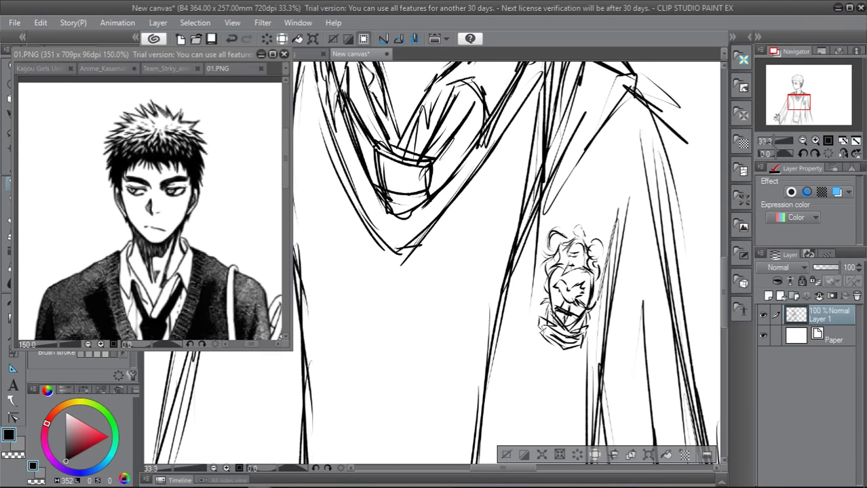
{"action": "mouse_move", "coordinate": [544, 301]}
{"action": "left_mouse_down"}
{"action": "mouse_move", "coordinate": [552, 331]}
{"action": "mouse_move", "coordinate": [589, 304]}
{"action": "left_mouse_up"}
{"action": "scroll", "coordinate": [554, 215], "scroll_direction": "down", "scroll_amount": 5}
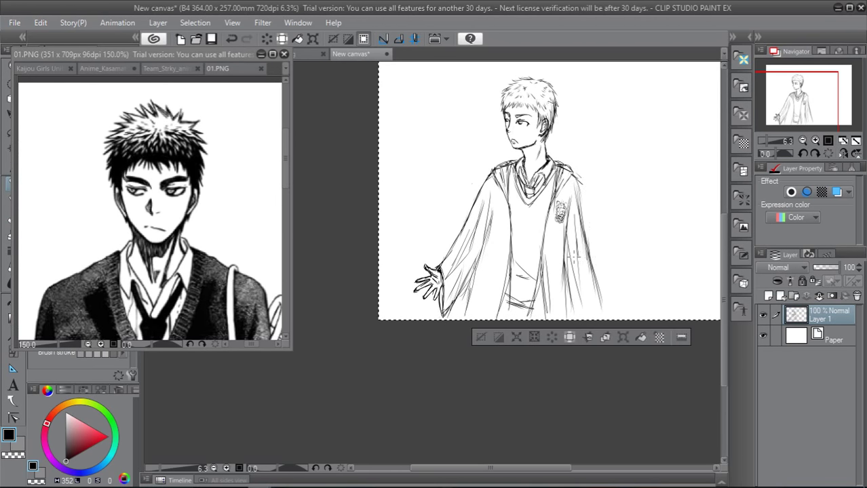
Lasso-select the head, scale it down slightly, tilt it clockwise and reposition it over the neck
{"action": "key", "text": "m"}
{"action": "key", "text": "ctrl+d"}
{"action": "mouse_move", "coordinate": [566, 68]}
{"action": "left_mouse_down"}
{"action": "mouse_move", "coordinate": [483, 78]}
{"action": "mouse_move", "coordinate": [487, 126]}
{"action": "mouse_move", "coordinate": [518, 157]}
{"action": "mouse_move", "coordinate": [546, 157]}
{"action": "mouse_move", "coordinate": [583, 129]}
{"action": "mouse_move", "coordinate": [586, 90]}
{"action": "mouse_move", "coordinate": [566, 68]}
{"action": "left_mouse_up"}
{"action": "key", "text": "ctrl+t"}
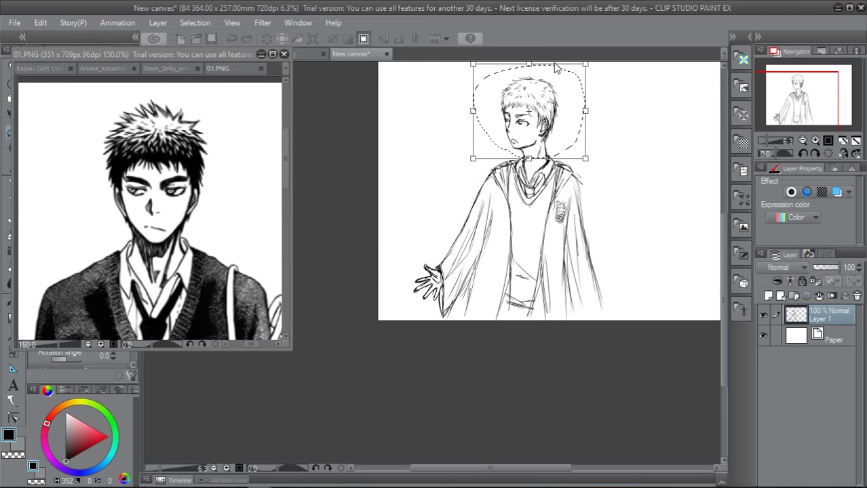
{"action": "left_click_drag", "start_coordinate": [472, 63], "coordinate": [483, 72]}
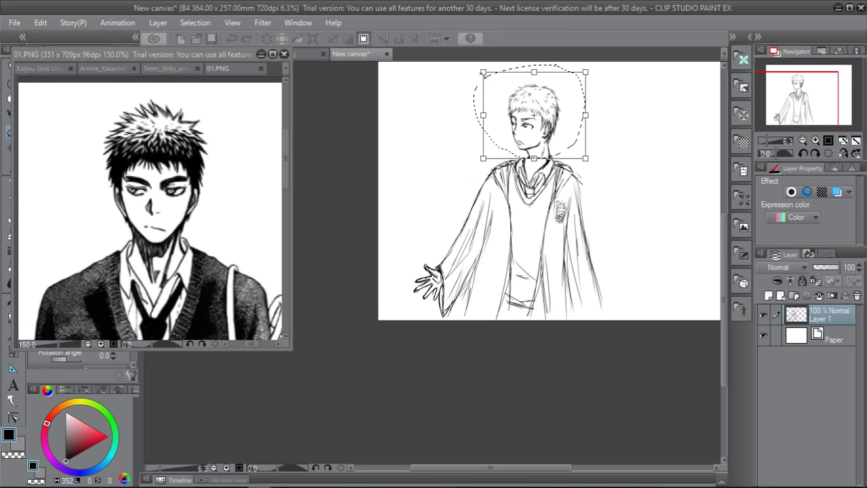
{"action": "left_click_drag", "start_coordinate": [611, 170], "coordinate": [604, 182]}
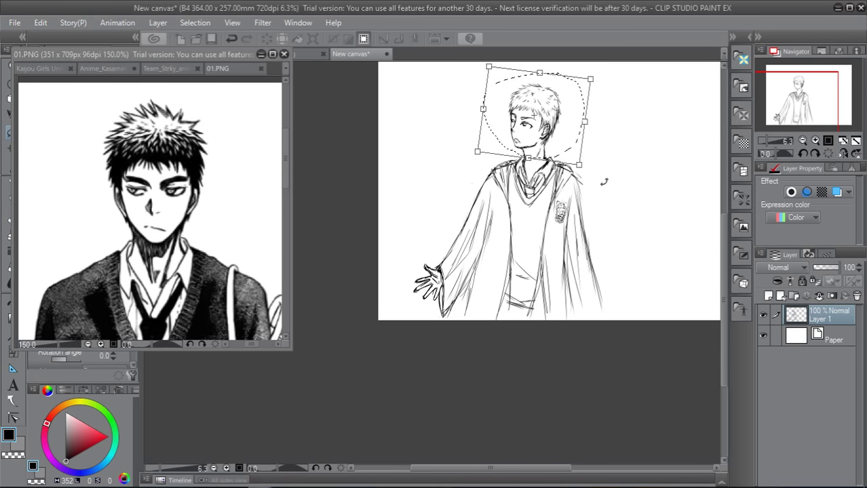
{"action": "left_click_drag", "start_coordinate": [575, 136], "coordinate": [586, 127]}
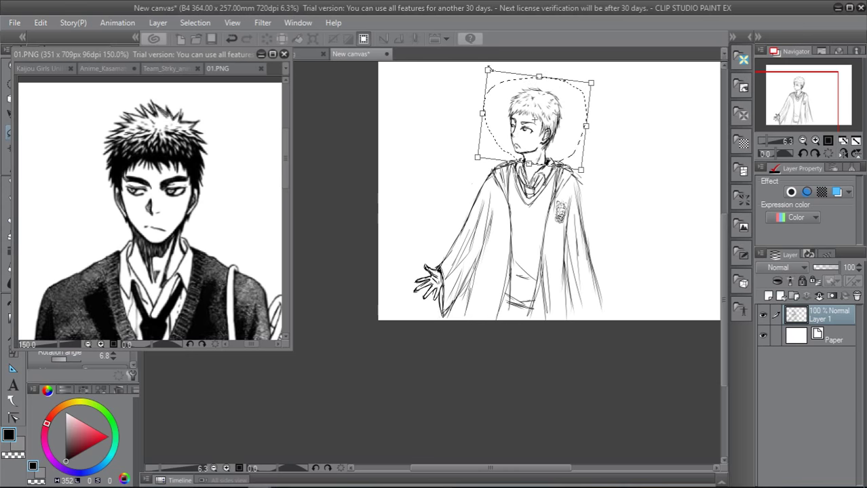
{"action": "left_click_drag", "start_coordinate": [490, 72], "coordinate": [493, 79]}
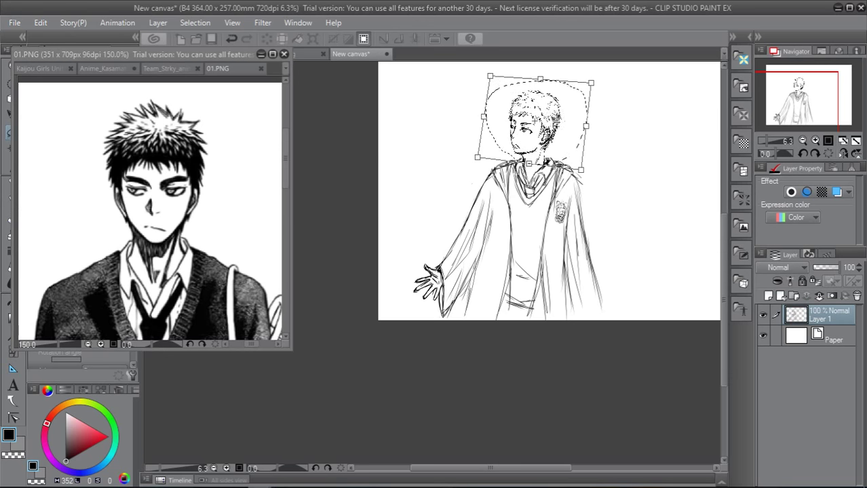
{"action": "left_click_drag", "start_coordinate": [555, 122], "coordinate": [556, 121]}
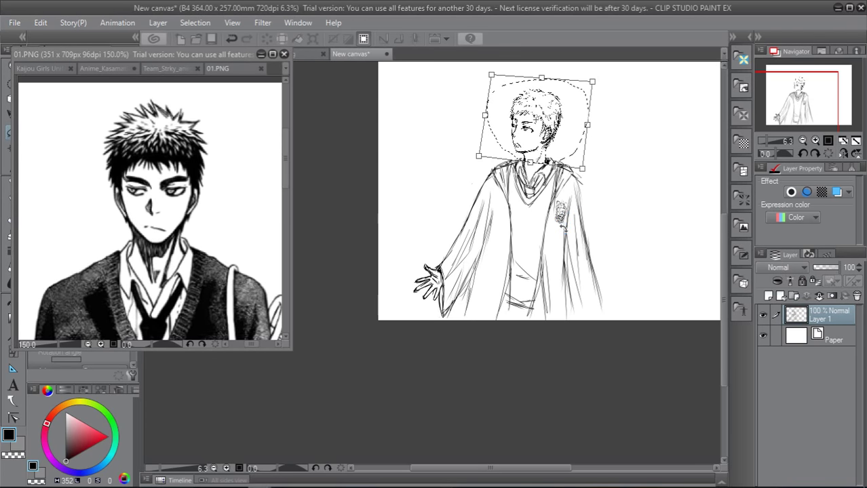
{"action": "key", "text": "Return"}
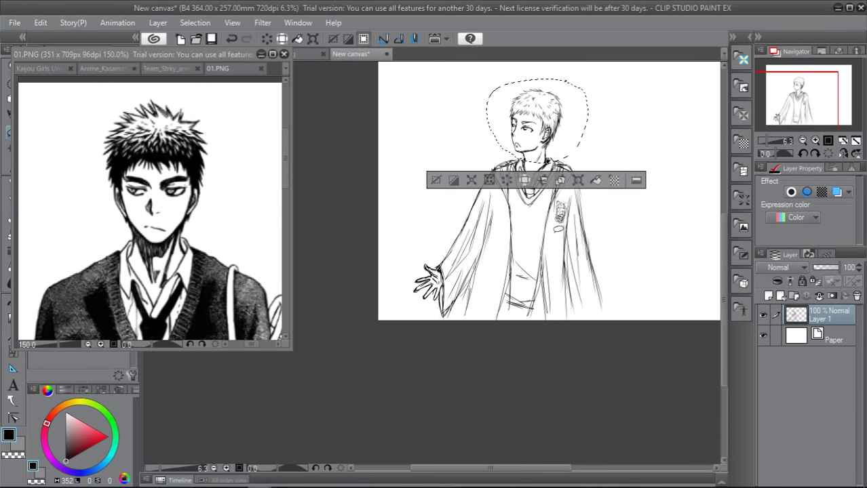
{"action": "key", "text": "ctrl+a"}
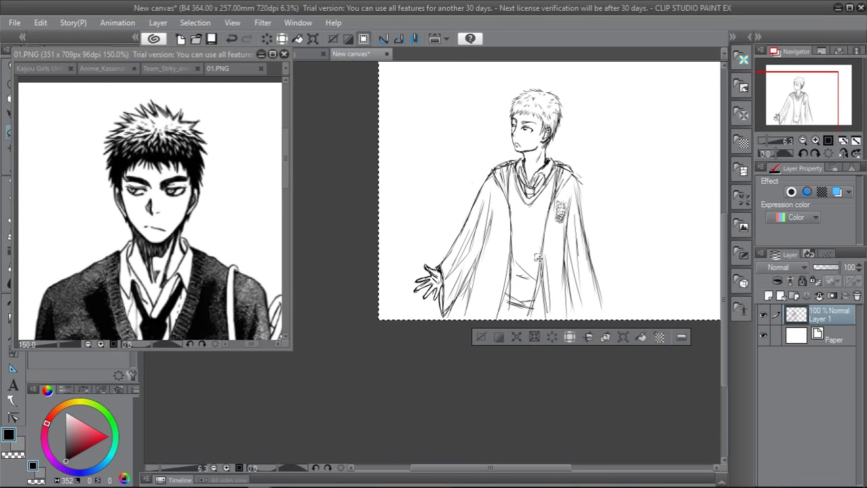
Erase the stray lines at the crest-side shoulder and the sweater hem, and touch up the tie area with the pen
{"action": "key", "text": "p"}
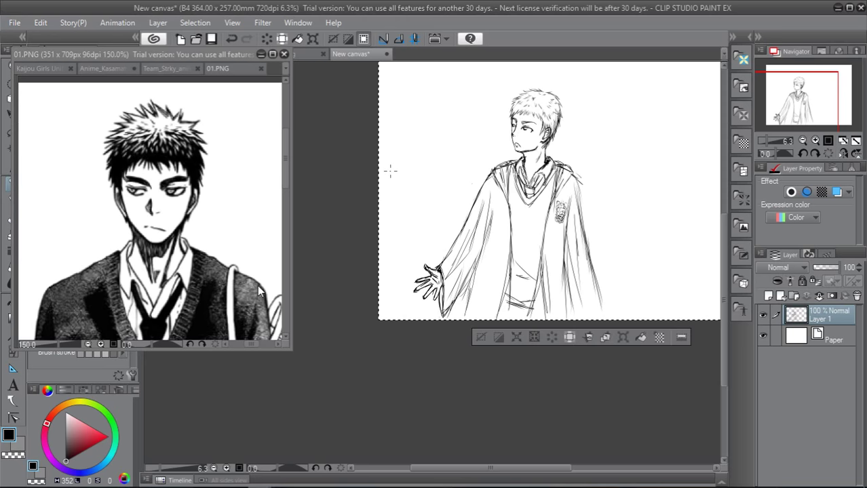
{"action": "key", "text": "e"}
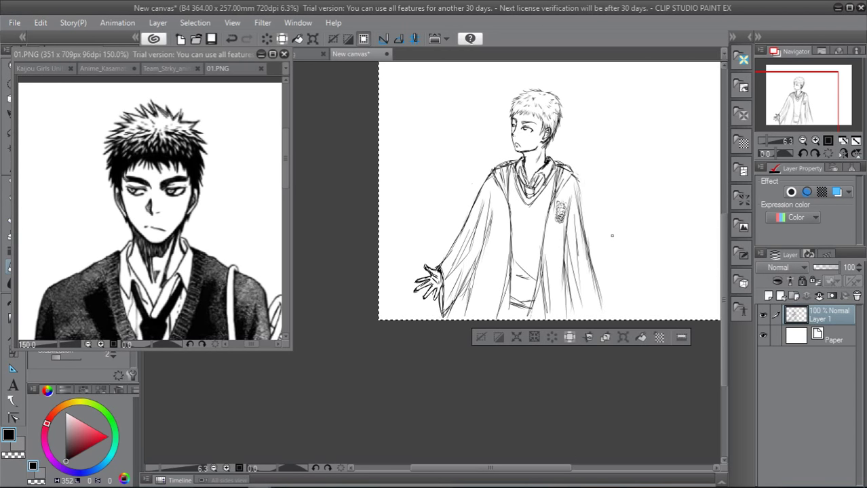
{"action": "key", "text": "p"}
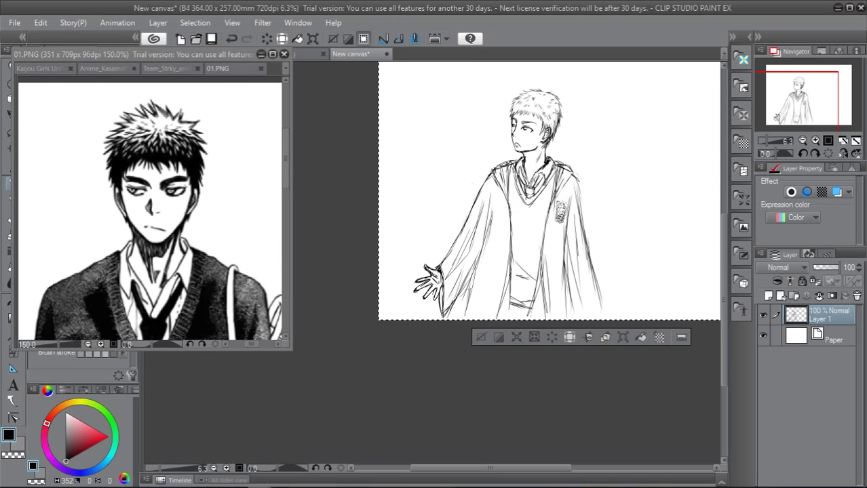
{"action": "left_click_drag", "start_coordinate": [520, 194], "coordinate": [531, 190]}
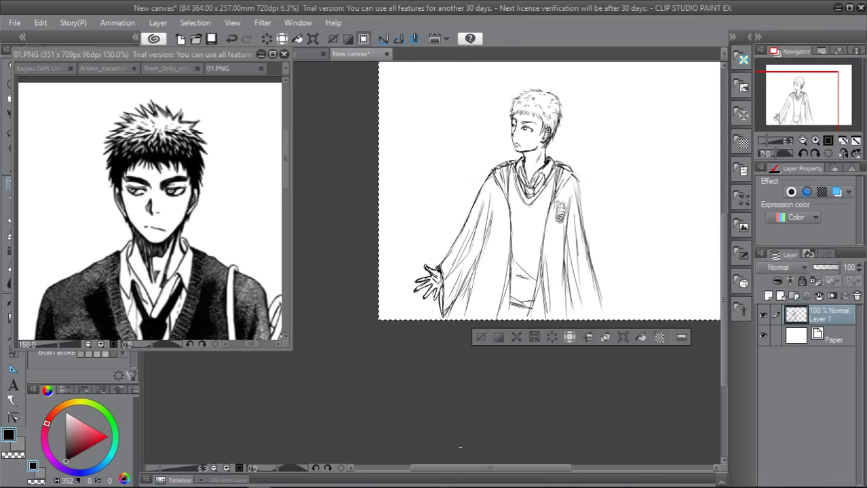
Minimize the floating reference image window to clear the view of the sketch
{"action": "left_click_drag", "start_coordinate": [505, 469], "coordinate": [527, 466]}
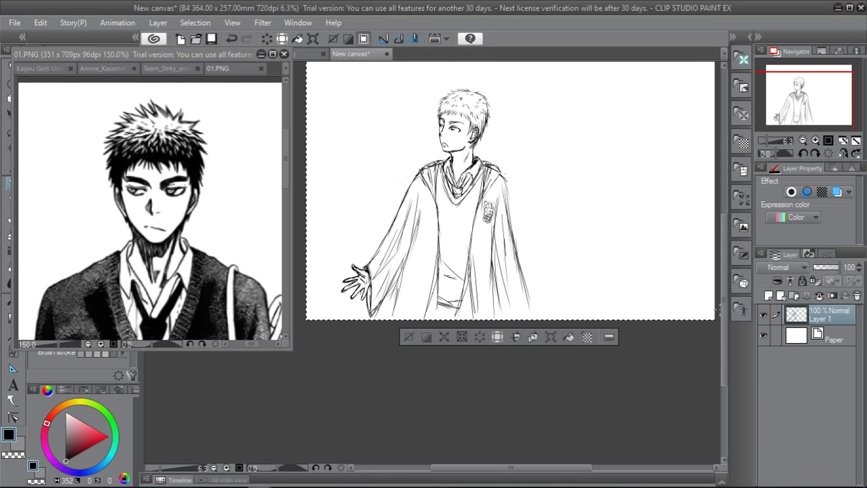
{"action": "left_click", "coordinate": [258, 55]}
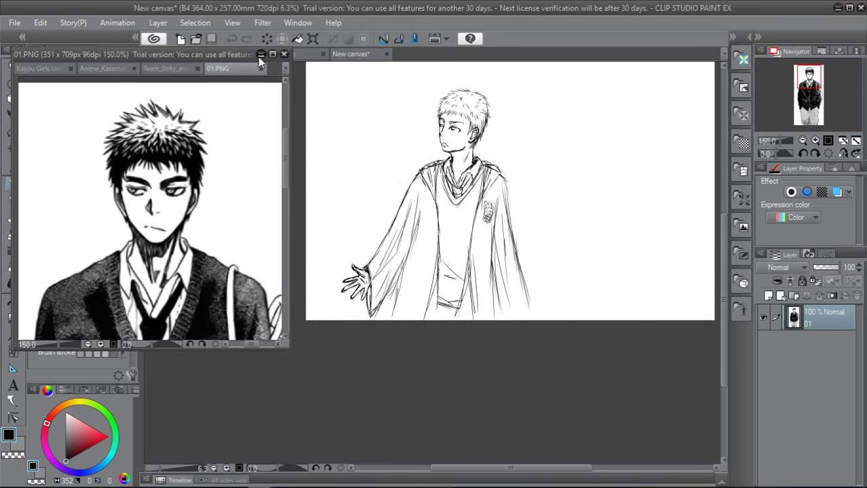
{"action": "left_click", "coordinate": [261, 57]}
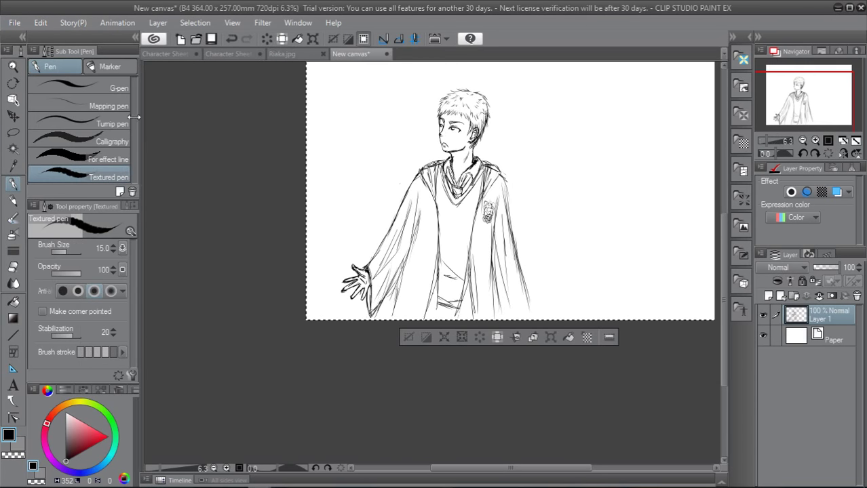
Move the sketch layer so that the figure sits around the middle of the canvas
{"action": "left_click", "coordinate": [16, 117]}
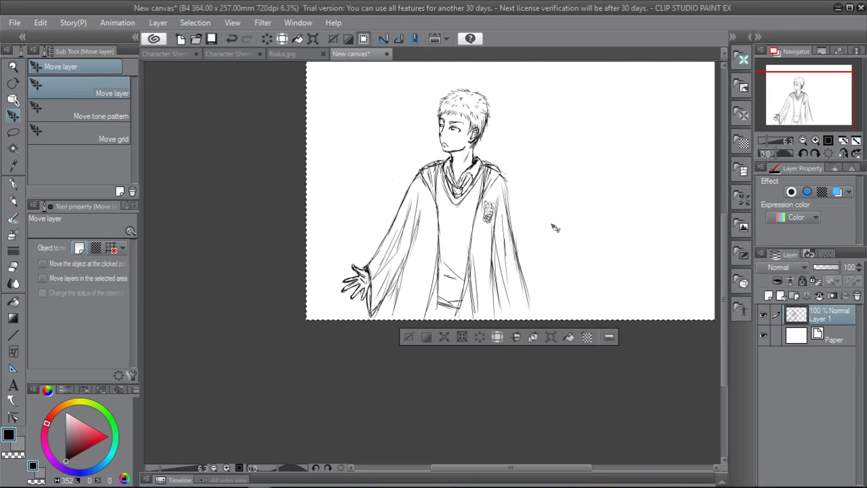
{"action": "mouse_move", "coordinate": [550, 224]}
{"action": "left_mouse_down"}
{"action": "mouse_move", "coordinate": [612, 194]}
{"action": "mouse_move", "coordinate": [543, 241]}
{"action": "mouse_move", "coordinate": [540, 233]}
{"action": "left_mouse_up"}
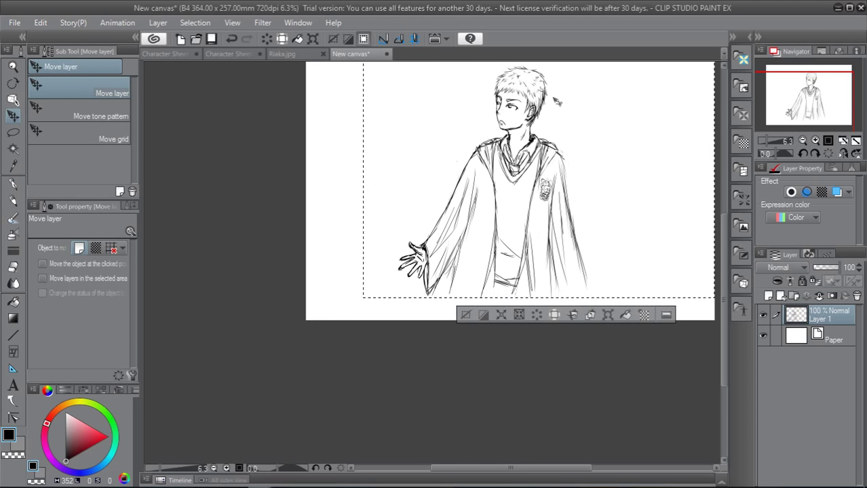
{"action": "scroll", "coordinate": [556, 101], "scroll_direction": "down", "scroll_amount": 2}
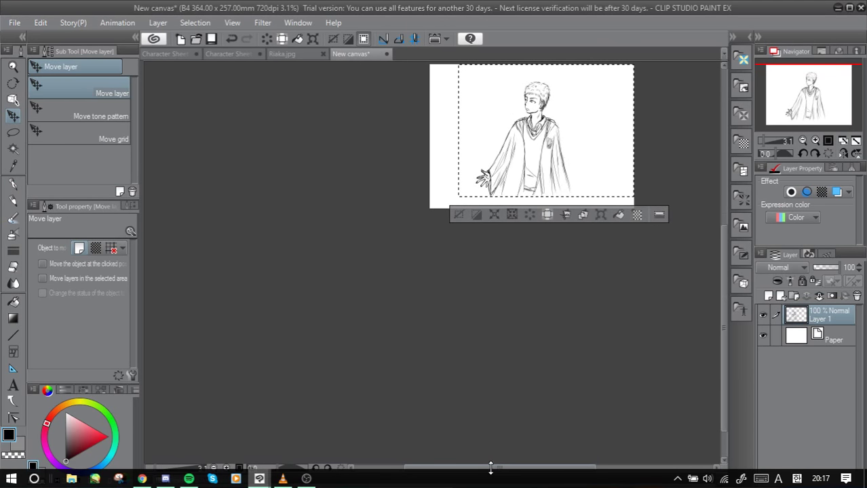
{"action": "left_click_drag", "start_coordinate": [499, 468], "coordinate": [542, 465]}
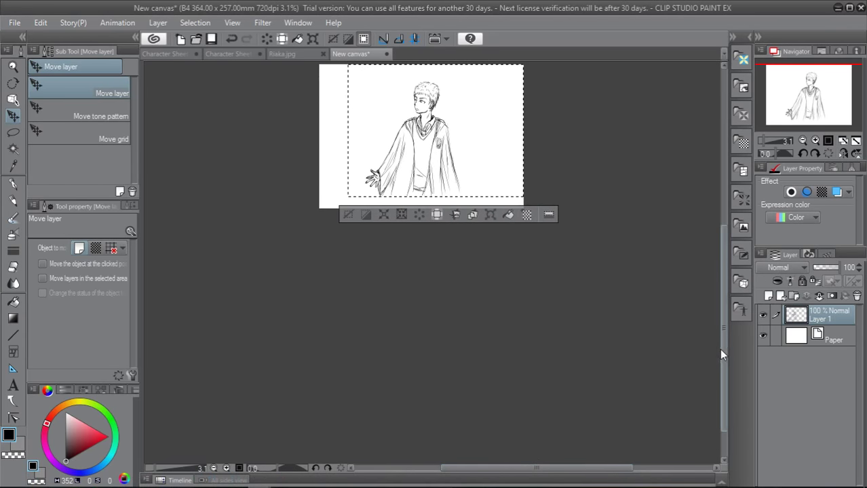
{"action": "left_click_drag", "start_coordinate": [719, 351], "coordinate": [721, 276]}
{"action": "scroll", "coordinate": [718, 272], "scroll_direction": "up", "scroll_amount": 2}
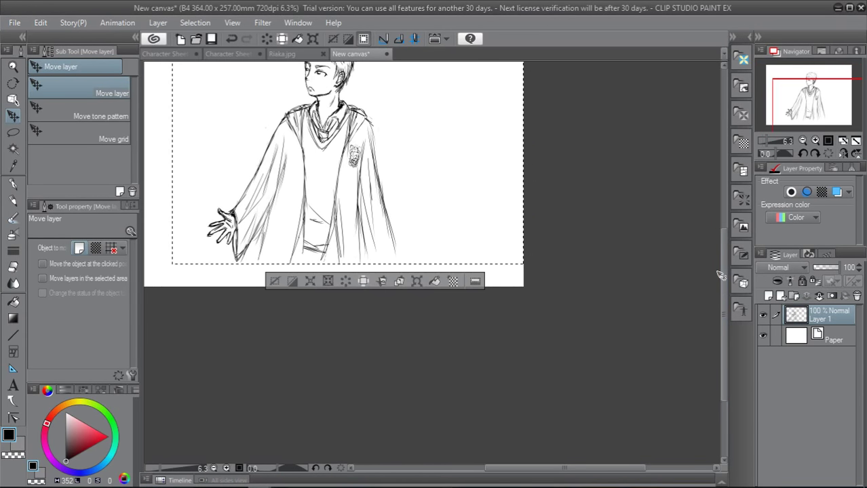
{"action": "left_click_drag", "start_coordinate": [722, 341], "coordinate": [723, 299]}
{"action": "left_click_drag", "start_coordinate": [568, 469], "coordinate": [531, 475]}
{"action": "left_click_drag", "start_coordinate": [484, 302], "coordinate": [469, 293]}
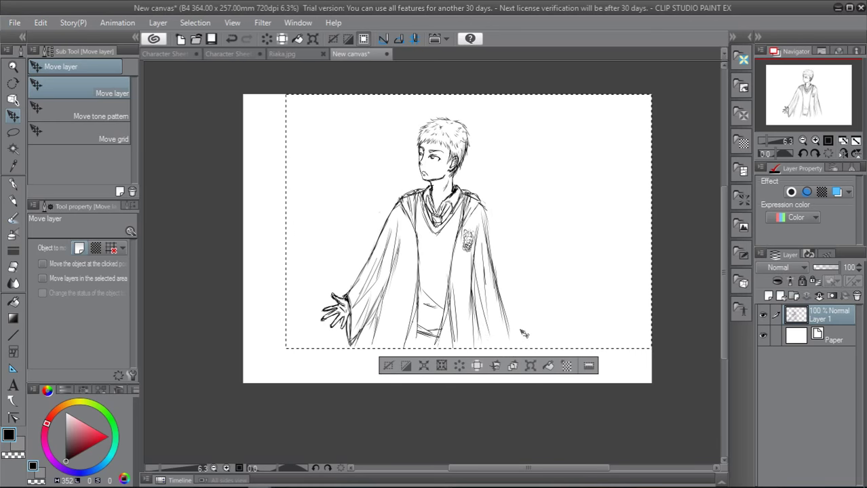
{"action": "mouse_move", "coordinate": [509, 306]}
{"action": "left_mouse_down"}
{"action": "mouse_move", "coordinate": [480, 299]}
{"action": "mouse_move", "coordinate": [535, 301]}
{"action": "mouse_move", "coordinate": [514, 309]}
{"action": "left_mouse_up"}
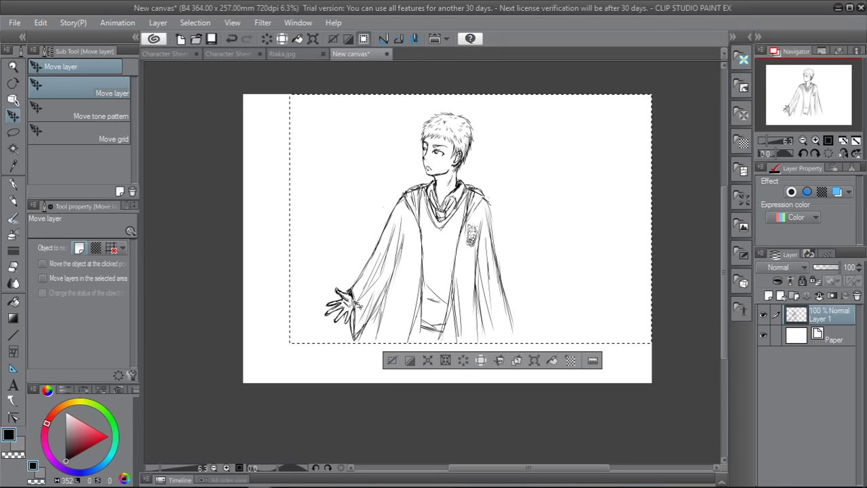
{"action": "left_click", "coordinate": [387, 240]}
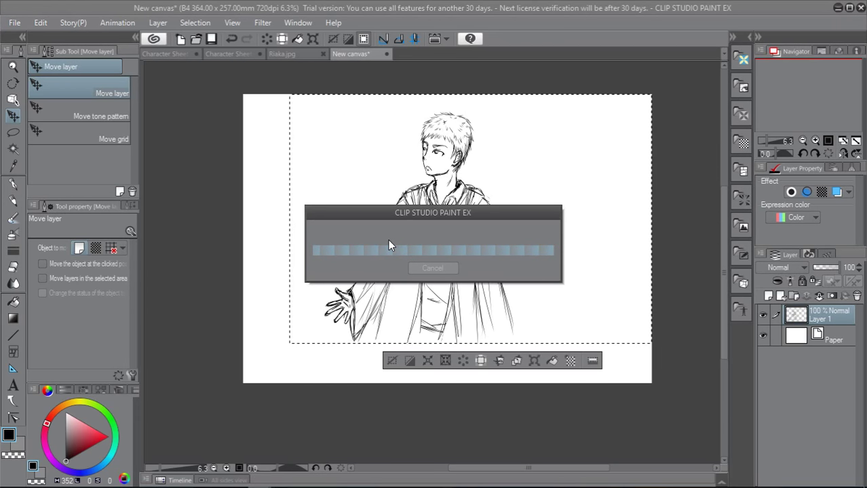
Erase the far eye's lines between the eyebrow and the nose bridge
{"action": "scroll", "coordinate": [390, 243], "scroll_direction": "up", "scroll_amount": 5}
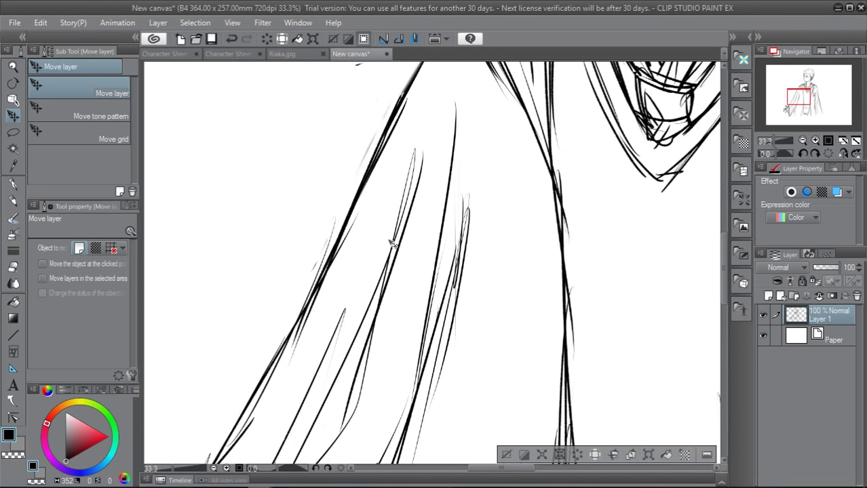
{"action": "left_click_drag", "start_coordinate": [723, 285], "coordinate": [714, 208]}
{"action": "left_click_drag", "start_coordinate": [529, 467], "coordinate": [554, 467]}
{"action": "key", "text": "e"}
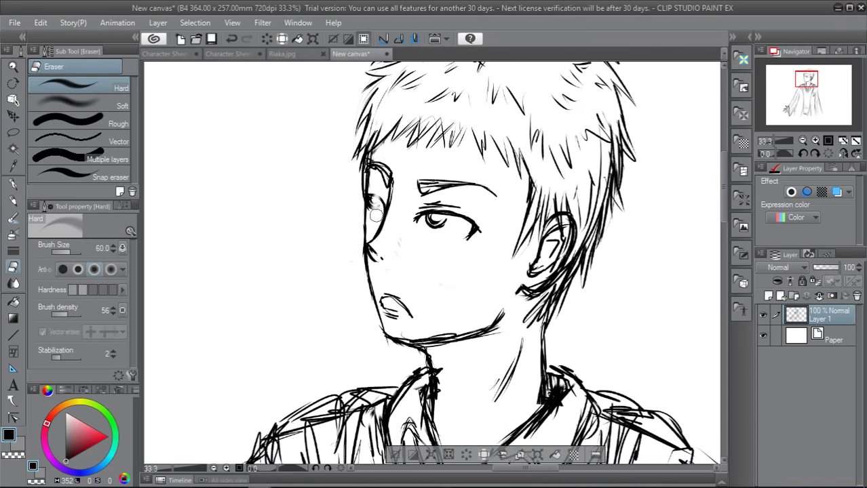
{"action": "mouse_move", "coordinate": [373, 210]}
{"action": "left_mouse_down"}
{"action": "mouse_move", "coordinate": [382, 198]}
{"action": "mouse_move", "coordinate": [379, 219]}
{"action": "left_mouse_up"}
Redraw the far eye with a curved upper lid, a crease and a small iris, and darken the face contour beside it
{"action": "key", "text": "p"}
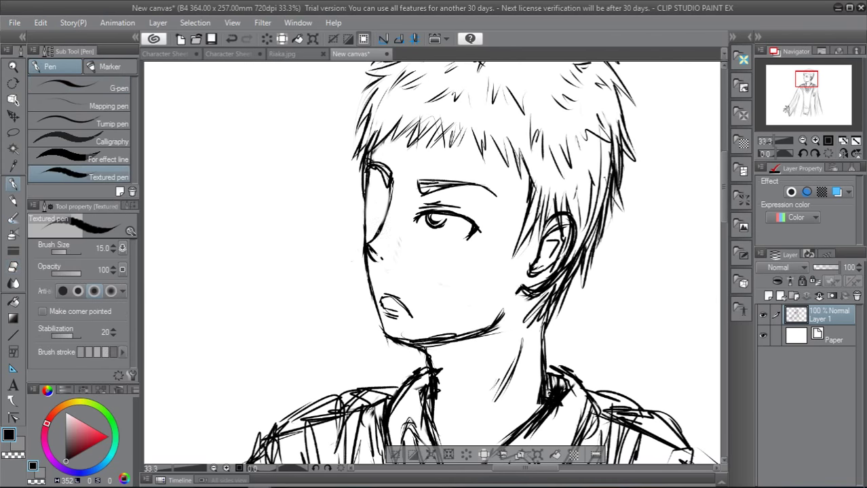
{"action": "scroll", "coordinate": [376, 143], "scroll_direction": "up", "scroll_amount": 1}
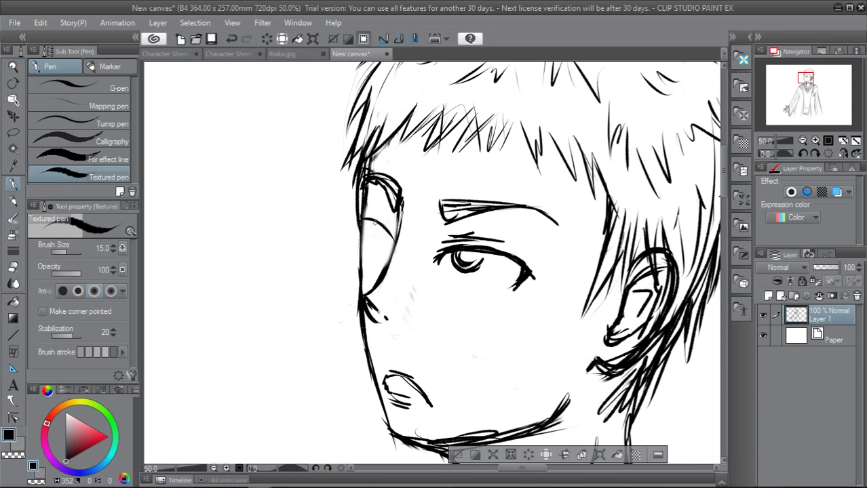
{"action": "left_click_drag", "start_coordinate": [391, 231], "coordinate": [386, 264]}
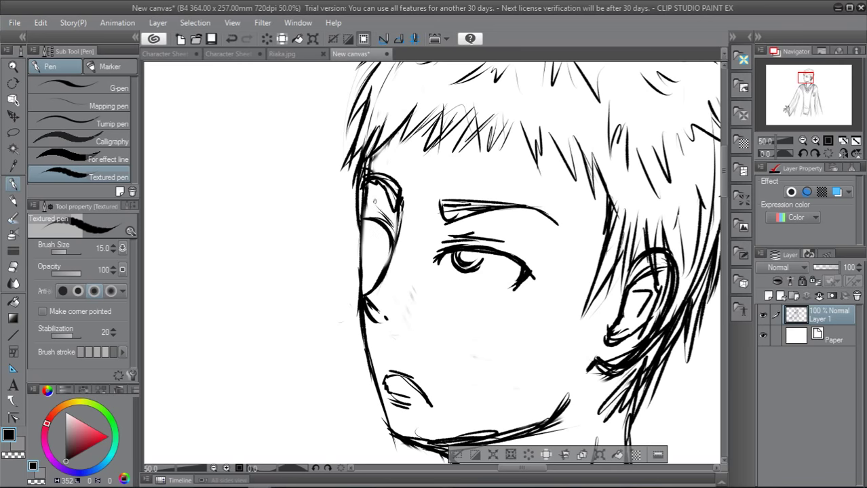
{"action": "left_click_drag", "start_coordinate": [375, 200], "coordinate": [391, 222]}
{"action": "mouse_move", "coordinate": [365, 221]}
{"action": "left_mouse_down"}
{"action": "mouse_move", "coordinate": [372, 239]}
{"action": "mouse_move", "coordinate": [377, 231]}
{"action": "left_mouse_up"}
{"action": "key", "text": "ctrl+z"}
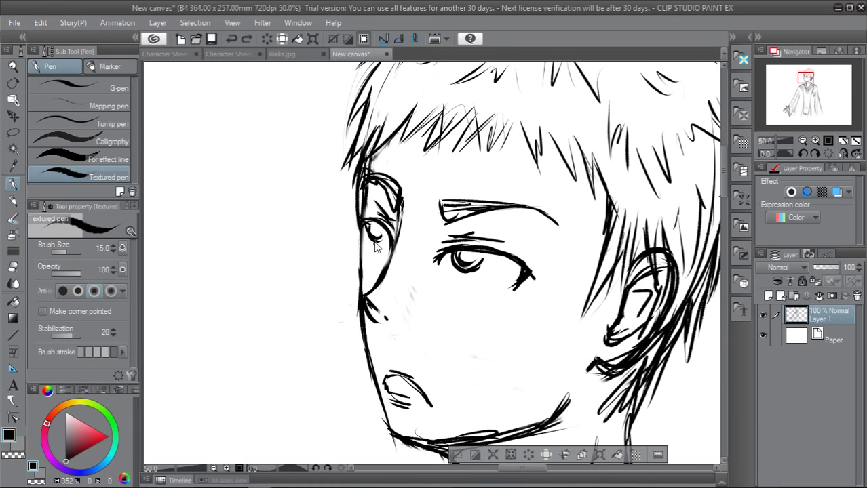
{"action": "key", "text": "ctrl+z"}
{"action": "mouse_move", "coordinate": [378, 246]}
{"action": "left_mouse_down"}
{"action": "mouse_move", "coordinate": [372, 227]}
{"action": "mouse_move", "coordinate": [379, 234]}
{"action": "left_mouse_up"}
{"action": "left_click_drag", "start_coordinate": [360, 236], "coordinate": [358, 255]}
{"action": "left_click_drag", "start_coordinate": [357, 190], "coordinate": [358, 270]}
Add hair strokes below the ear, running down the nape of the neck
{"action": "mouse_move", "coordinate": [434, 487]}
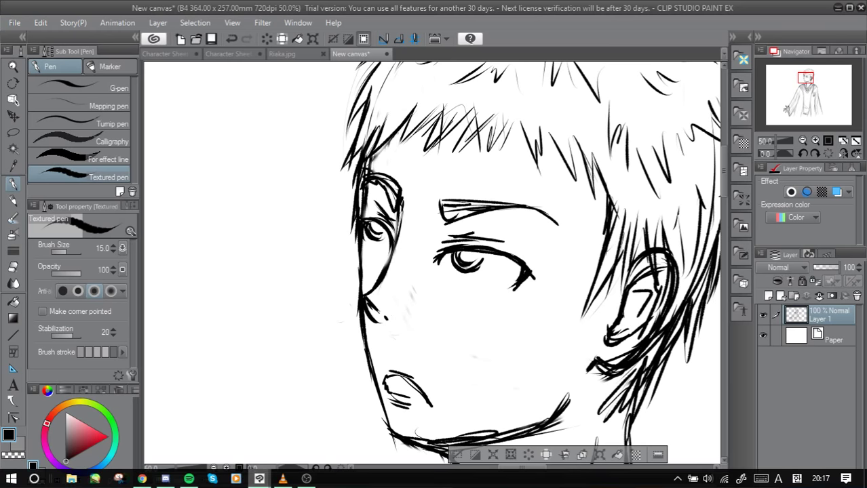
{"action": "scroll", "coordinate": [723, 203], "scroll_direction": "down", "scroll_amount": 5}
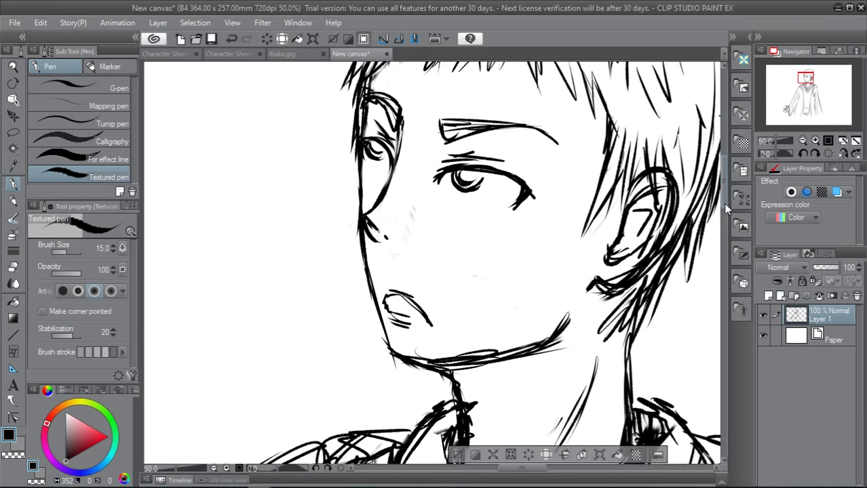
{"action": "mouse_move", "coordinate": [616, 225]}
{"action": "left_mouse_down"}
{"action": "mouse_move", "coordinate": [621, 255]}
{"action": "mouse_move", "coordinate": [605, 234]}
{"action": "mouse_move", "coordinate": [619, 297]}
{"action": "left_mouse_up"}
{"action": "left_click_drag", "start_coordinate": [634, 250], "coordinate": [626, 309]}
{"action": "mouse_move", "coordinate": [642, 228]}
{"action": "left_mouse_down"}
{"action": "mouse_move", "coordinate": [639, 238]}
{"action": "mouse_move", "coordinate": [612, 243]}
{"action": "left_mouse_up"}
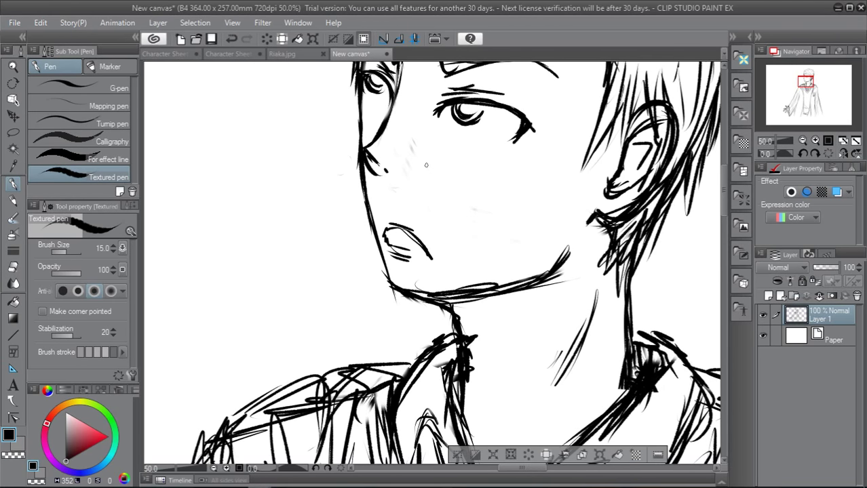
Erase the stray marks on the cheek and the rough strokes along the front of the neck beside the collar
{"action": "key", "text": "e"}
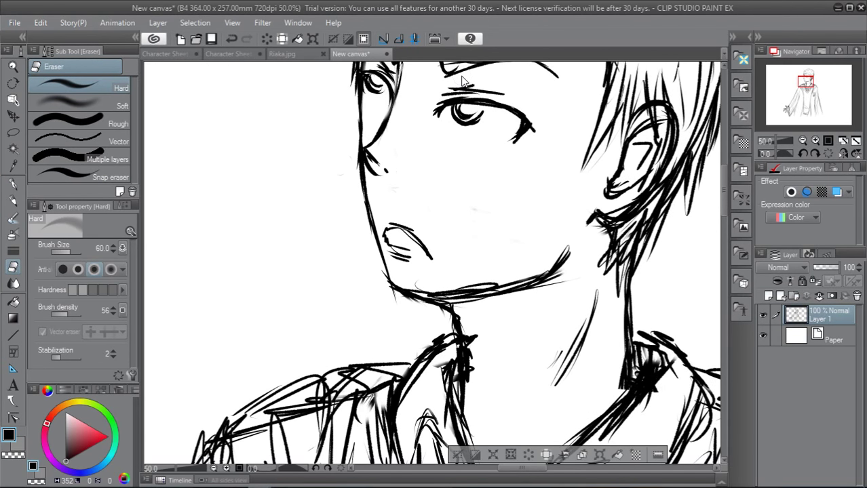
{"action": "scroll", "coordinate": [461, 80], "scroll_direction": "down", "scroll_amount": 1}
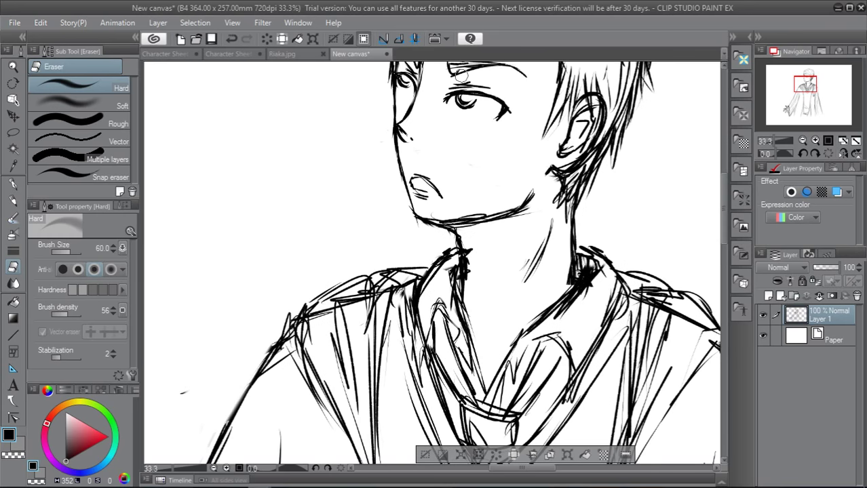
{"action": "mouse_move", "coordinate": [474, 274]}
{"action": "left_mouse_down"}
{"action": "mouse_move", "coordinate": [466, 257]}
{"action": "mouse_move", "coordinate": [469, 287]}
{"action": "mouse_move", "coordinate": [458, 238]}
{"action": "mouse_move", "coordinate": [468, 293]}
{"action": "mouse_move", "coordinate": [477, 288]}
{"action": "left_mouse_up"}
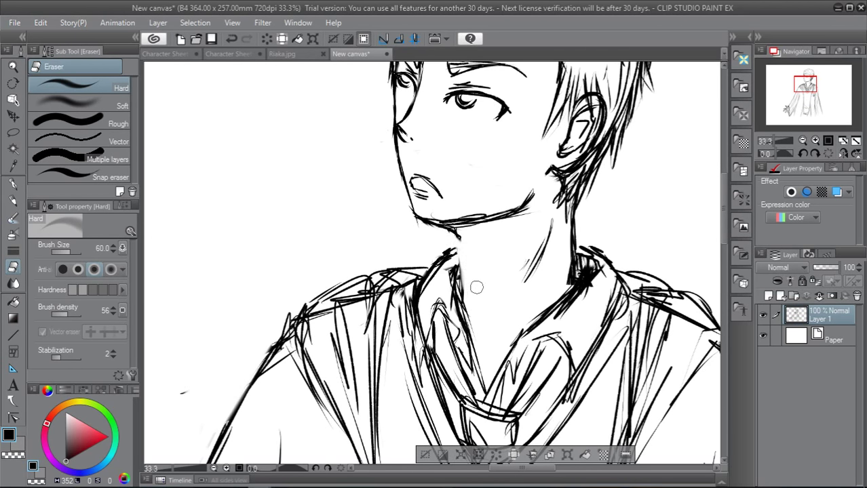
Redraw the front and back neck contours, the long neck tendon line and the collarbone hollow above the tie with the textured pen
{"action": "key", "text": "p"}
{"action": "left_click_drag", "start_coordinate": [454, 231], "coordinate": [469, 292]}
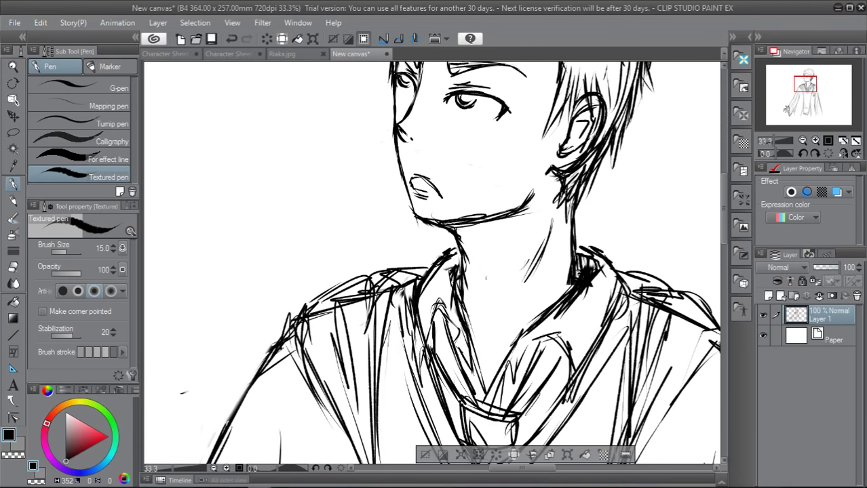
{"action": "left_click_drag", "start_coordinate": [542, 244], "coordinate": [510, 302]}
{"action": "left_click_drag", "start_coordinate": [549, 221], "coordinate": [516, 305]}
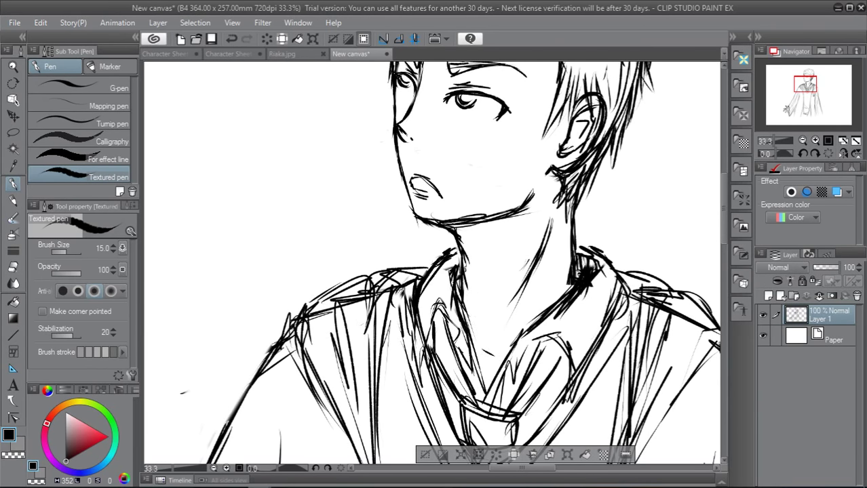
{"action": "left_click_drag", "start_coordinate": [463, 266], "coordinate": [466, 300]}
{"action": "left_click_drag", "start_coordinate": [567, 257], "coordinate": [566, 302]}
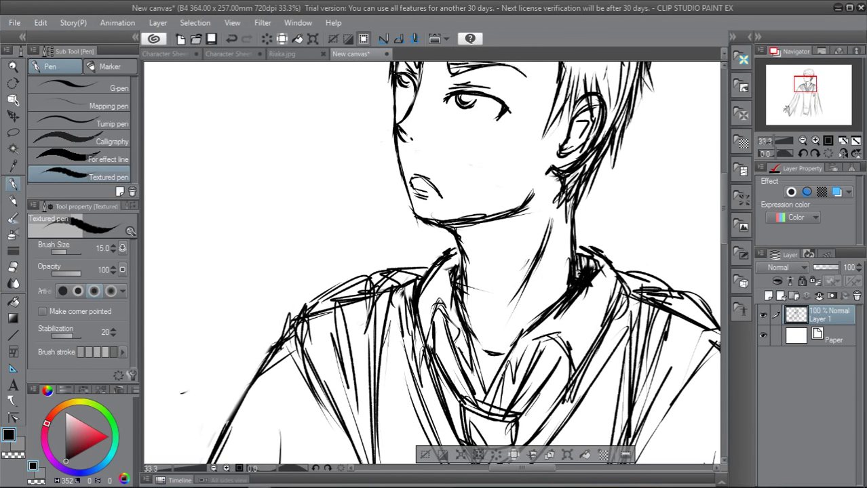
{"action": "scroll", "coordinate": [486, 238], "scroll_direction": "down", "scroll_amount": 5}
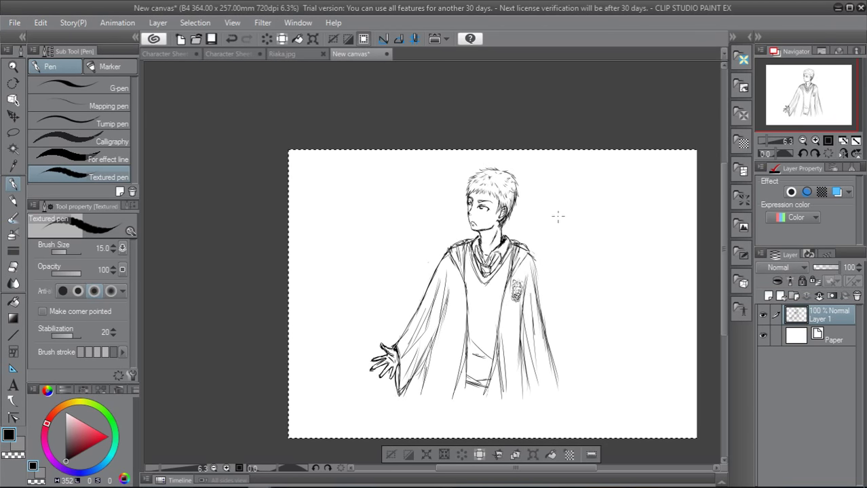
{"action": "left_click_drag", "start_coordinate": [553, 219], "coordinate": [574, 218]}
{"action": "key", "text": "ctrl+z"}
{"action": "key", "text": "ctrl+z"}
{"action": "key", "text": "ctrl+z"}
{"action": "key", "text": "ctrl+z"}
{"action": "key", "text": "ctrl+z"}
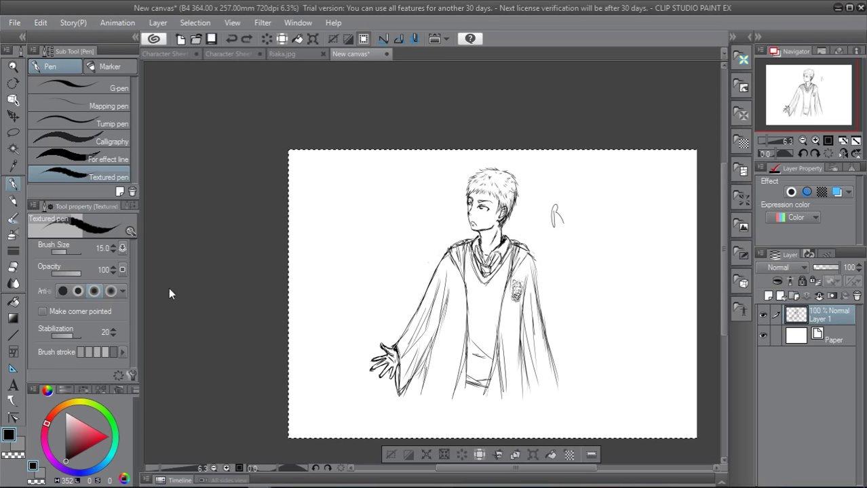
{"action": "key", "text": "ctrl+z"}
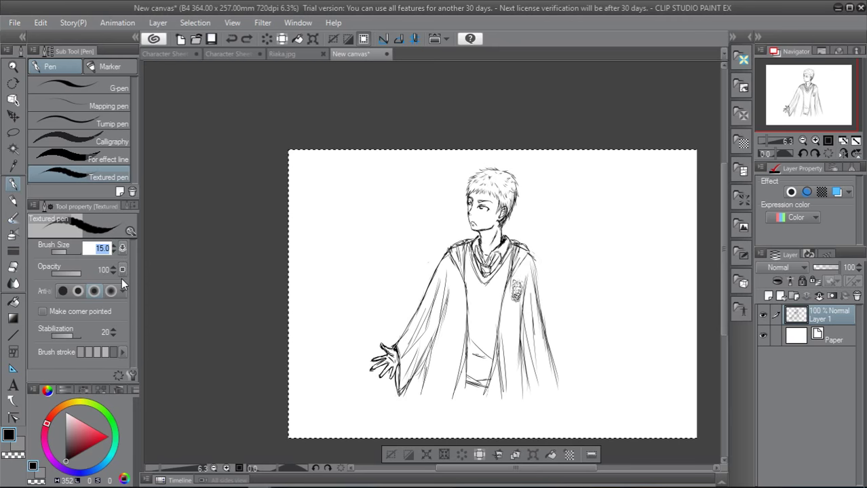
Set the textured pen's brush size to 30
{"action": "type", "text": "30"}
{"action": "key", "text": "Return"}
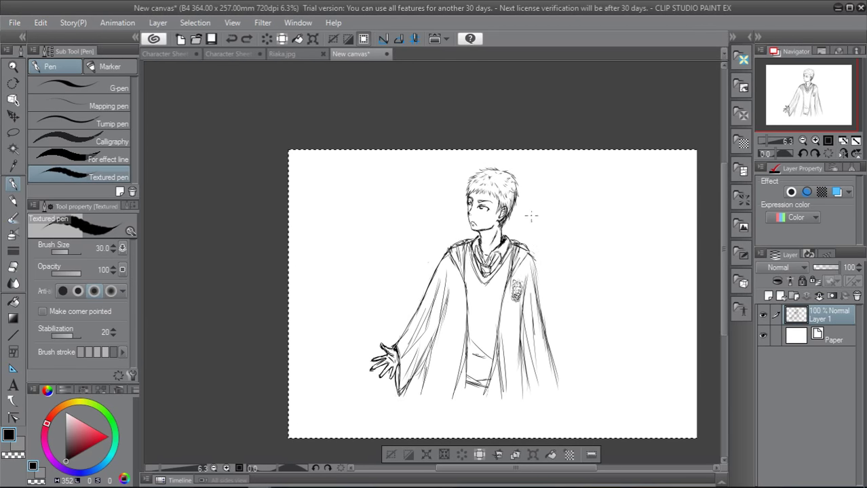
{"action": "mouse_move", "coordinate": [560, 199]}
{"action": "left_mouse_down"}
{"action": "mouse_move", "coordinate": [560, 224]}
{"action": "mouse_move", "coordinate": [564, 203]}
{"action": "mouse_move", "coordinate": [571, 220]}
{"action": "mouse_move", "coordinate": [601, 207]}
{"action": "left_mouse_up"}
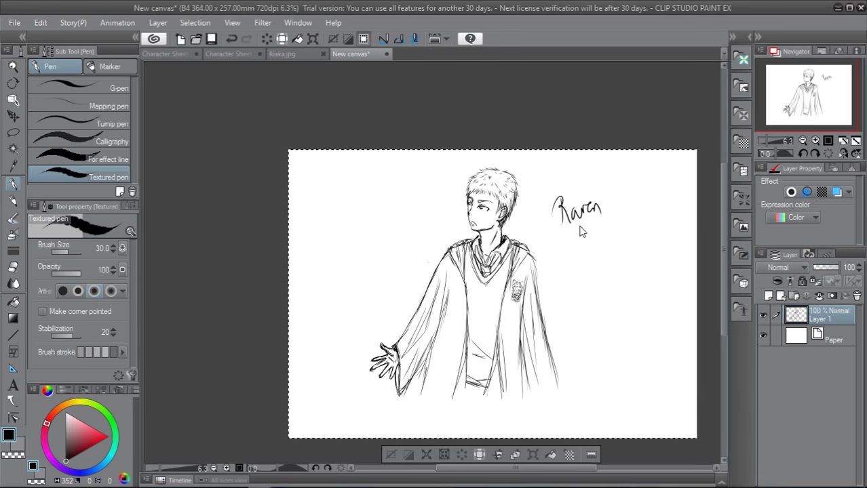
{"action": "key", "text": "ctrl+z"}
{"action": "key", "text": "ctrl+z"}
{"action": "key", "text": "ctrl+z"}
{"action": "key", "text": "ctrl+z"}
{"action": "key", "text": "ctrl+z"}
{"action": "key", "text": "ctrl+z"}
Handwrite "Ravenclaw" on the blank canvas beside the back of the head and underline it with a double stroke
{"action": "left_click_drag", "start_coordinate": [551, 196], "coordinate": [548, 221]}
{"action": "mouse_move", "coordinate": [540, 209]}
{"action": "left_mouse_down"}
{"action": "mouse_move", "coordinate": [554, 193]}
{"action": "mouse_move", "coordinate": [558, 221]}
{"action": "mouse_move", "coordinate": [567, 211]}
{"action": "mouse_move", "coordinate": [589, 221]}
{"action": "mouse_move", "coordinate": [599, 207]}
{"action": "mouse_move", "coordinate": [605, 220]}
{"action": "mouse_move", "coordinate": [614, 197]}
{"action": "left_mouse_up"}
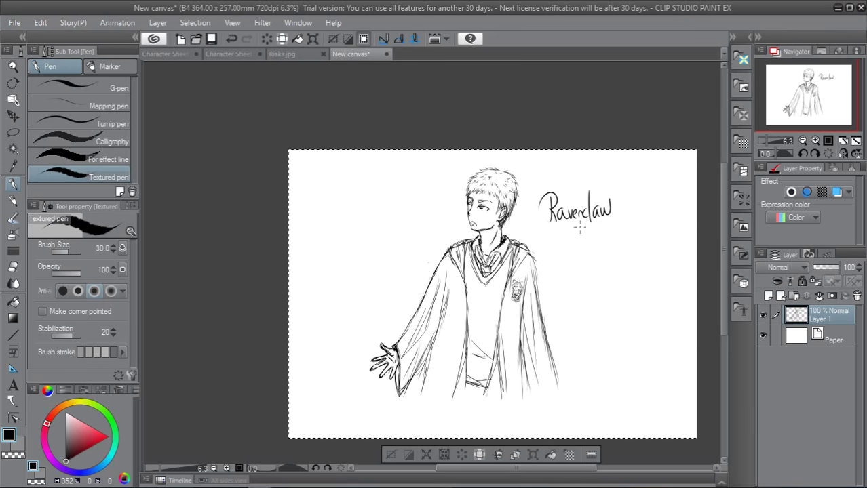
{"action": "left_click_drag", "start_coordinate": [567, 231], "coordinate": [616, 221]}
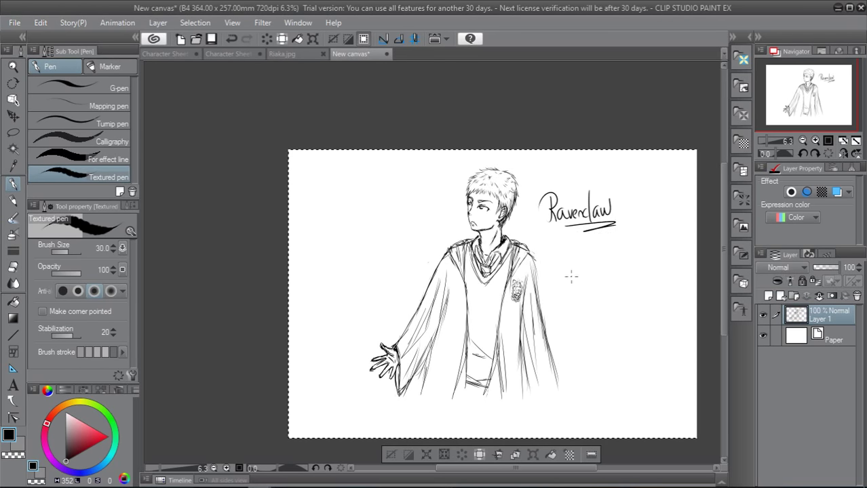
{"action": "mouse_move", "coordinate": [561, 251]}
{"action": "left_mouse_down"}
{"action": "mouse_move", "coordinate": [561, 275]}
{"action": "mouse_move", "coordinate": [586, 265]}
{"action": "left_mouse_up"}
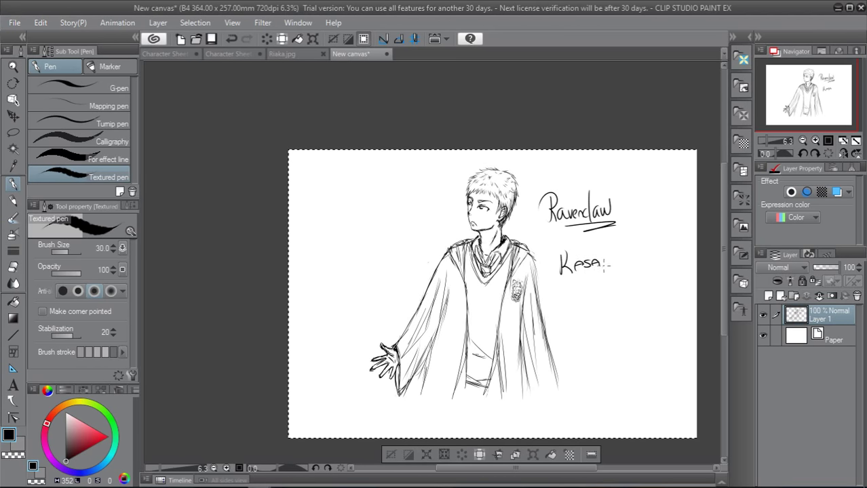
{"action": "left_click_drag", "start_coordinate": [619, 260], "coordinate": [649, 258]}
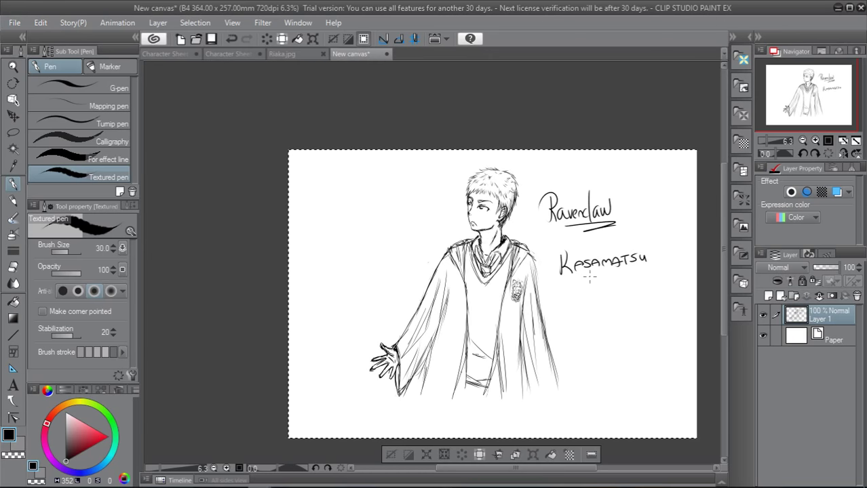
{"action": "left_click_drag", "start_coordinate": [588, 270], "coordinate": [595, 281]}
{"action": "left_click_drag", "start_coordinate": [599, 271], "coordinate": [615, 287]}
{"action": "left_click_drag", "start_coordinate": [617, 280], "coordinate": [626, 284]}
{"action": "left_click_drag", "start_coordinate": [622, 275], "coordinate": [630, 274]}
{"action": "left_click_drag", "start_coordinate": [635, 274], "coordinate": [634, 274]}
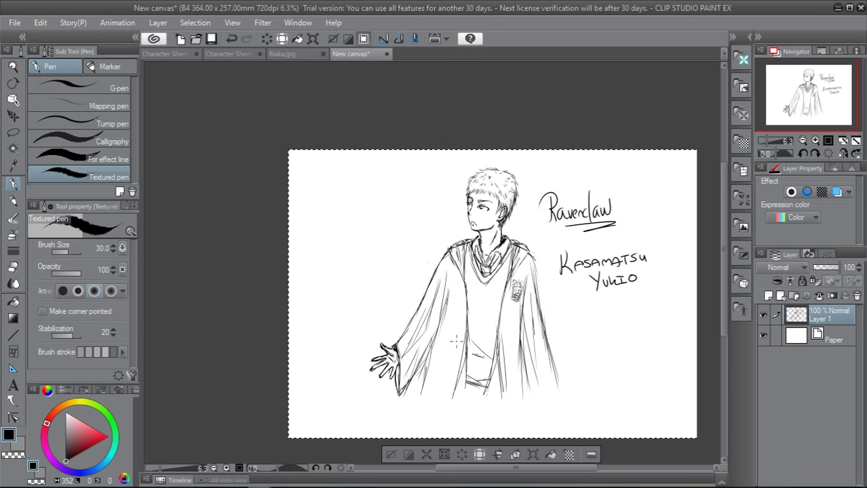
{"action": "scroll", "coordinate": [457, 343], "scroll_direction": "up", "scroll_amount": 5}
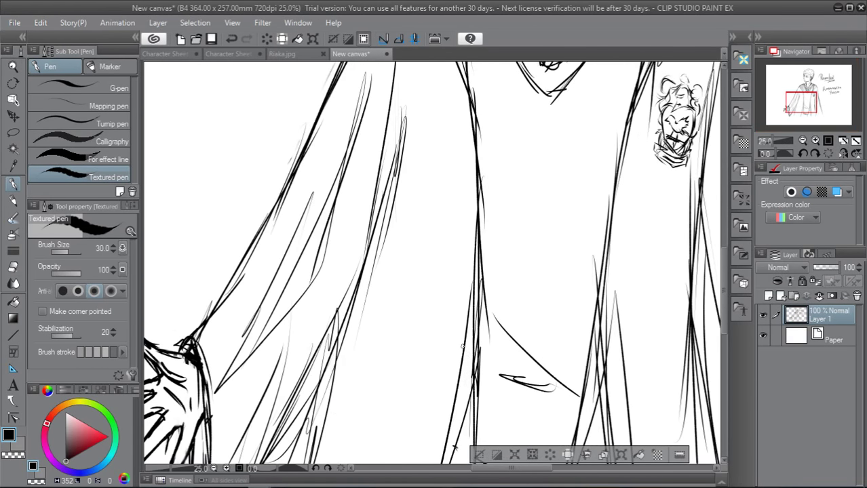
{"action": "left_click_drag", "start_coordinate": [725, 267], "coordinate": [722, 207]}
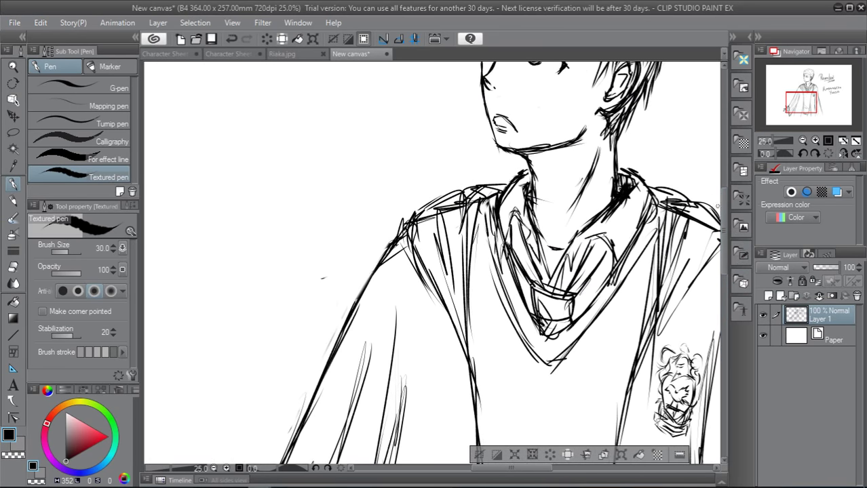
{"action": "mouse_move", "coordinate": [415, 201]}
{"action": "left_mouse_down"}
{"action": "mouse_move", "coordinate": [427, 172]}
{"action": "mouse_move", "coordinate": [457, 174]}
{"action": "left_mouse_up"}
{"action": "left_click_drag", "start_coordinate": [412, 198], "coordinate": [458, 178]}
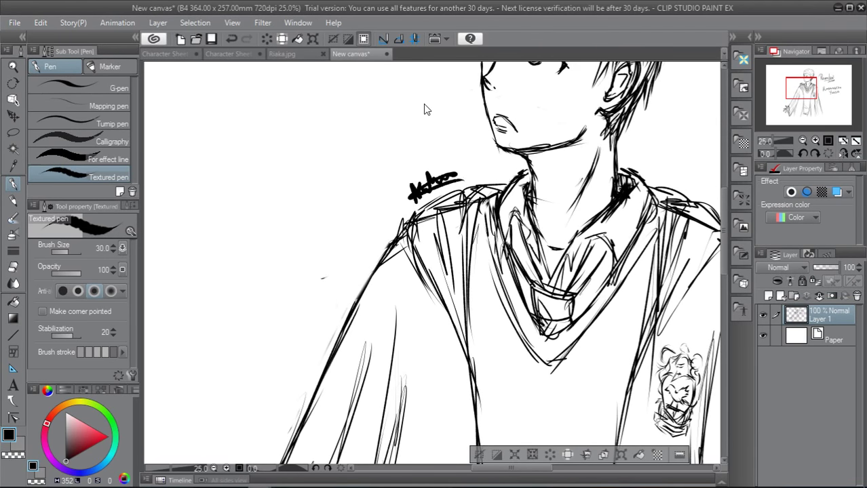
Write a small artist's signature just above the shoulder of the outstretched arm
{"action": "scroll", "coordinate": [423, 104], "scroll_direction": "down", "scroll_amount": 5}
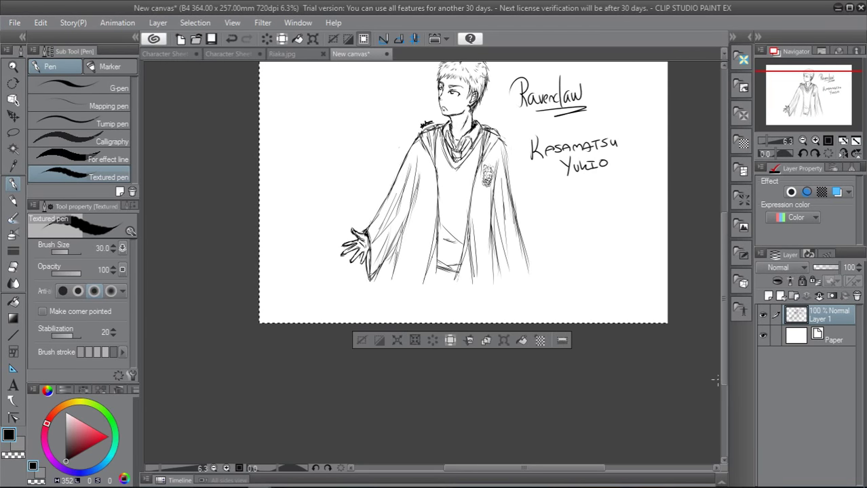
{"action": "left_click_drag", "start_coordinate": [720, 369], "coordinate": [725, 351]}
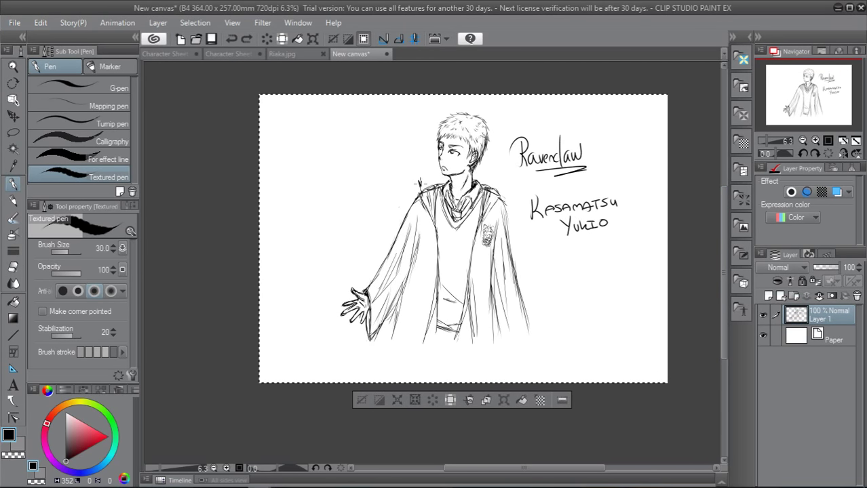
{"action": "left_click_drag", "start_coordinate": [427, 181], "coordinate": [432, 182]}
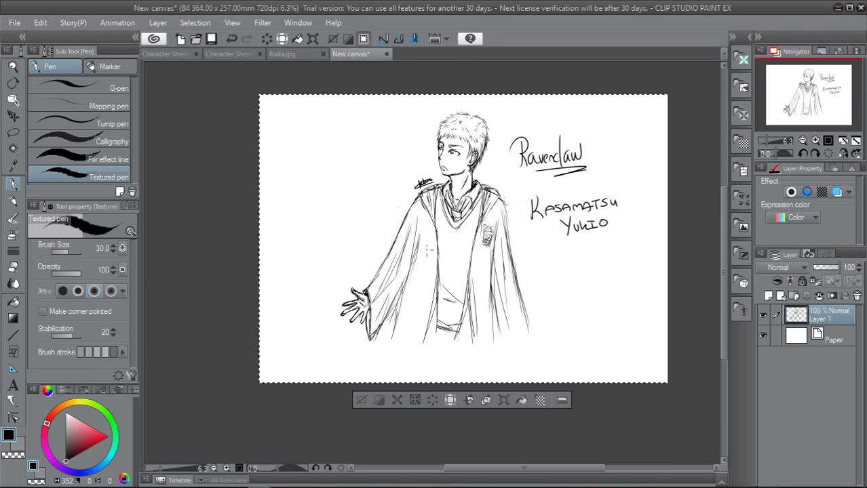
Start saving the drawing and browse to the Pictures > Art > Original folder
{"action": "left_click", "coordinate": [11, 27]}
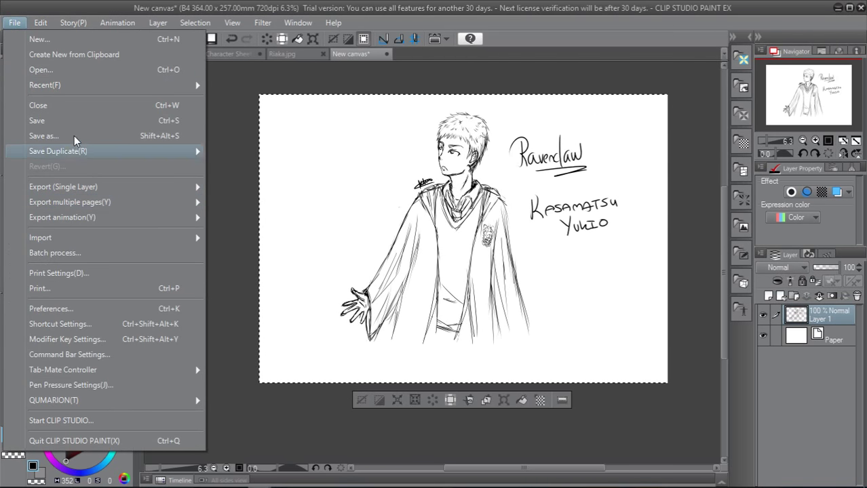
{"action": "key", "text": "Escape"}
{"action": "left_click", "coordinate": [66, 154]}
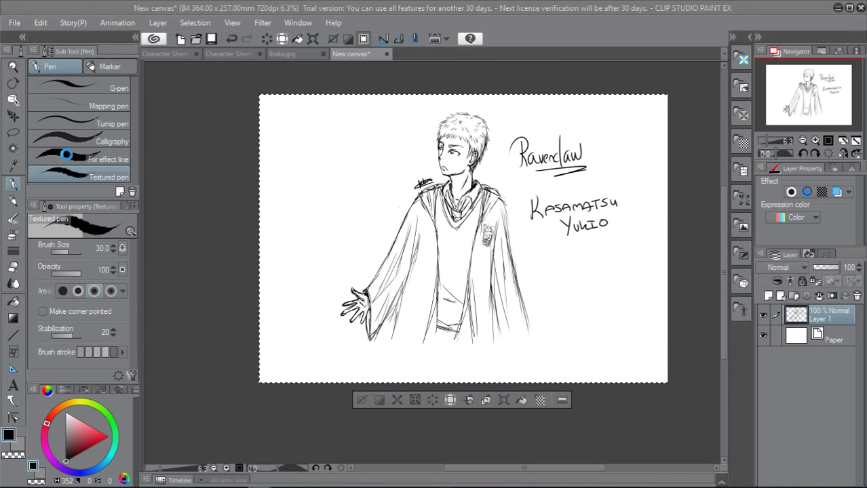
{"action": "key", "text": "ctrl+s"}
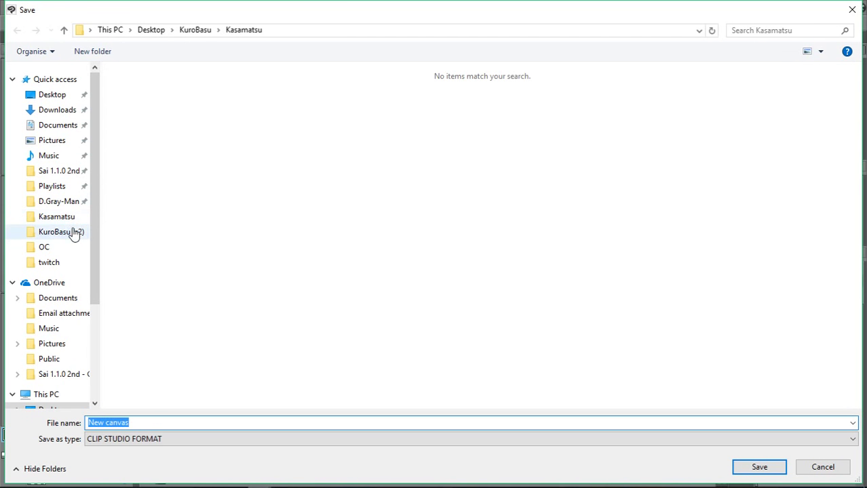
{"action": "left_click", "coordinate": [67, 250]}
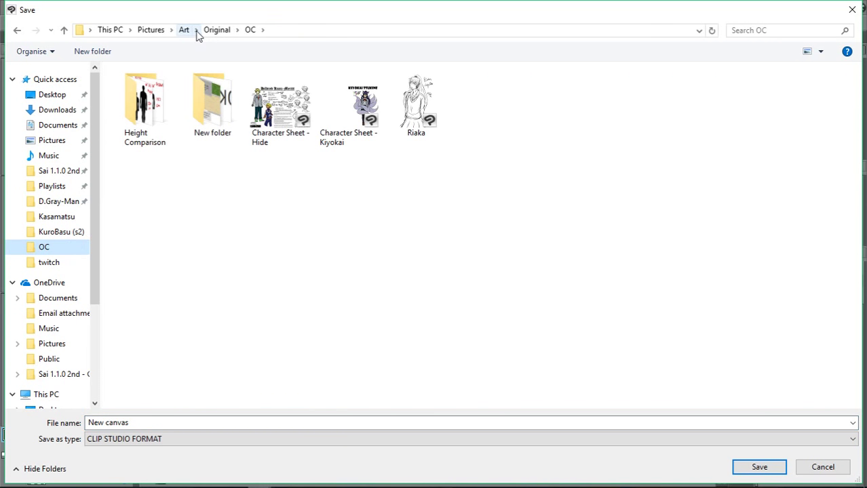
{"action": "left_click", "coordinate": [217, 30]}
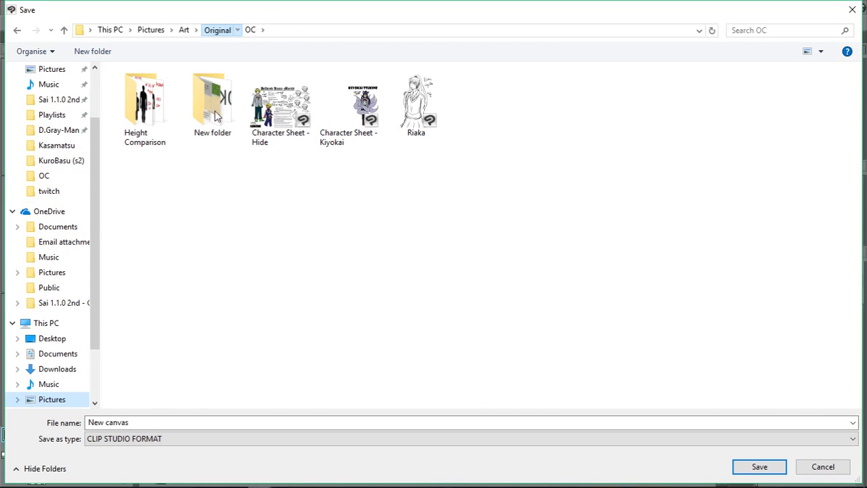
Create a folder named KuroBasu inside Original and open it as the save location
{"action": "left_click", "coordinate": [93, 51]}
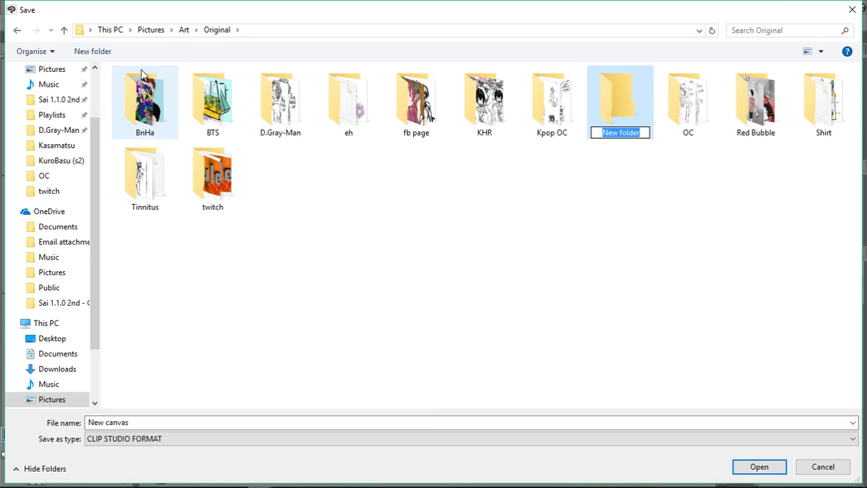
{"action": "type", "text": "Kuroba"}
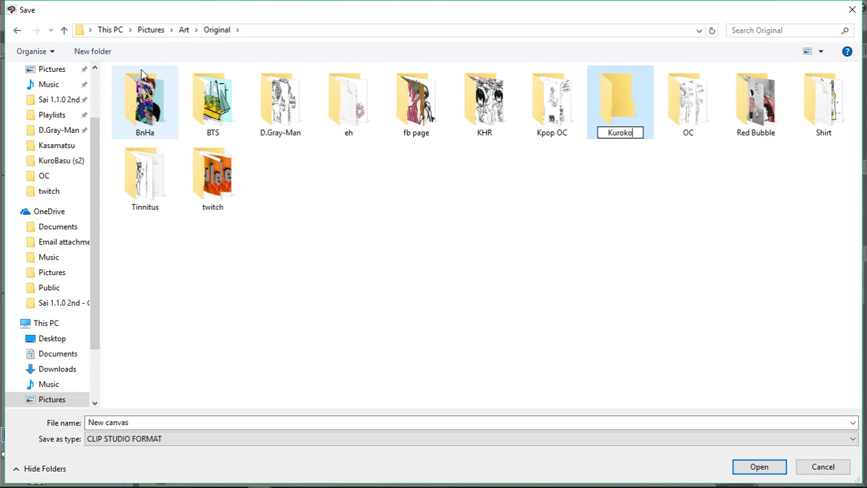
{"action": "key", "text": "BackSpace"}
{"action": "type", "text": "Kur"}
{"action": "key", "text": "BackSpace"}
{"action": "type", "text": "roBasu"}
{"action": "key", "text": "Return"}
{"action": "key", "text": "Return"}
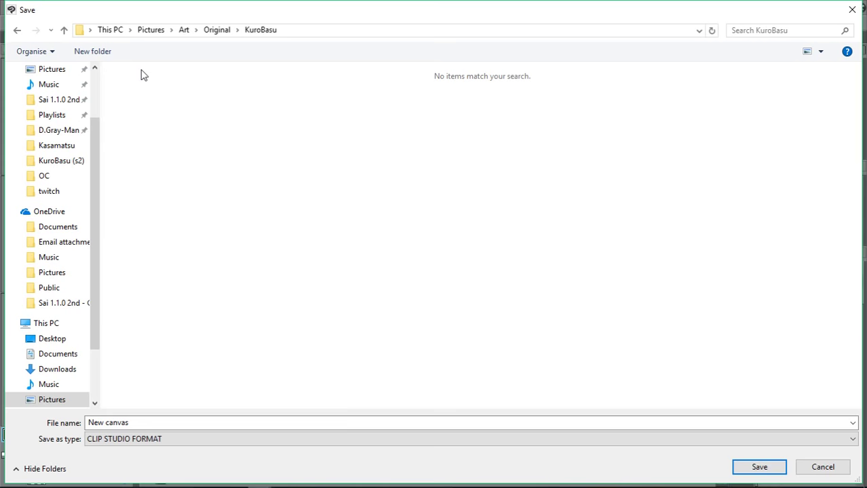
Save the drawing as "Yukio - Harry Potter" in CLIP STUDIO FORMAT
{"action": "left_click", "coordinate": [248, 425]}
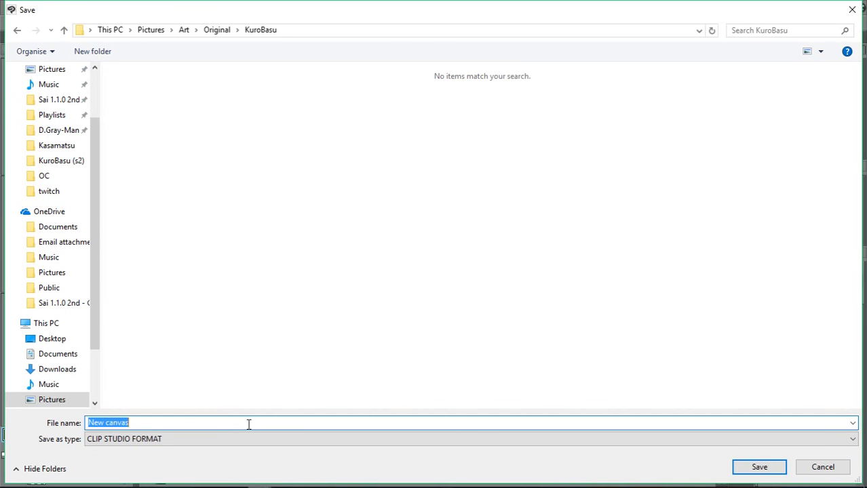
{"action": "type", "text": "Yukio"}
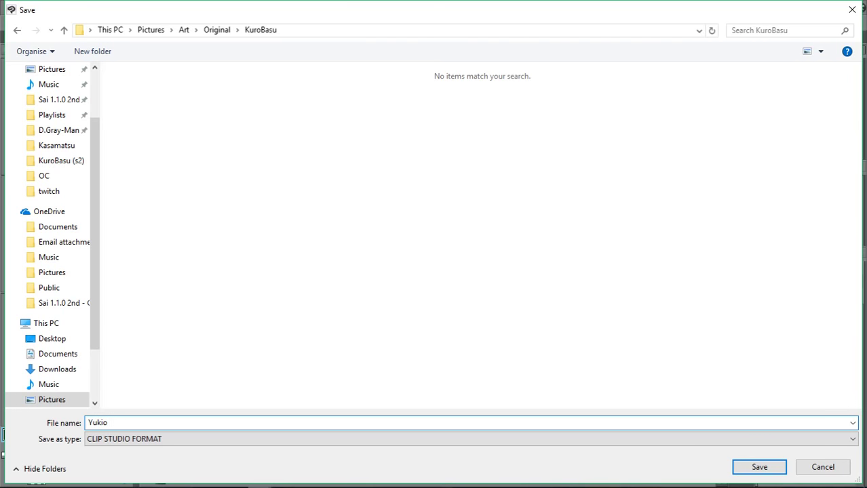
{"action": "type", "text": " - Harry Potter"}
{"action": "key", "text": "Return"}
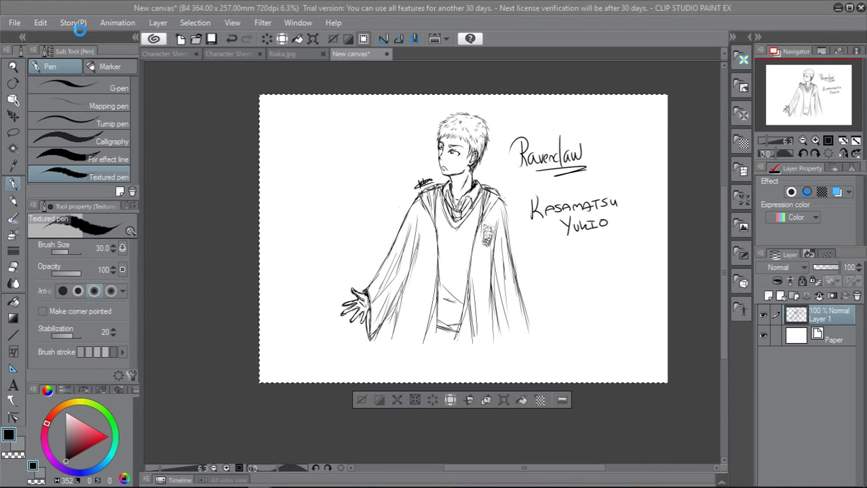
Save a JPEG copy of the drawing as "Yukio - Harry Potter" in the KuroBasu folder
{"action": "left_click", "coordinate": [15, 23]}
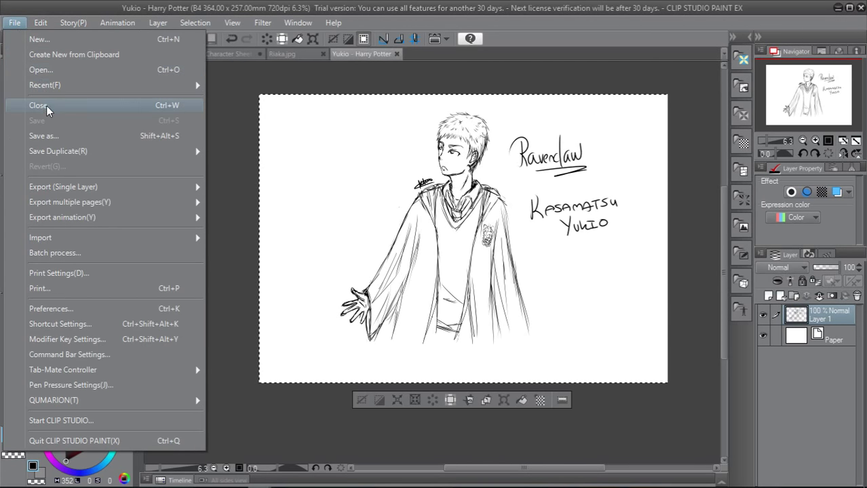
{"action": "left_click", "coordinate": [55, 137]}
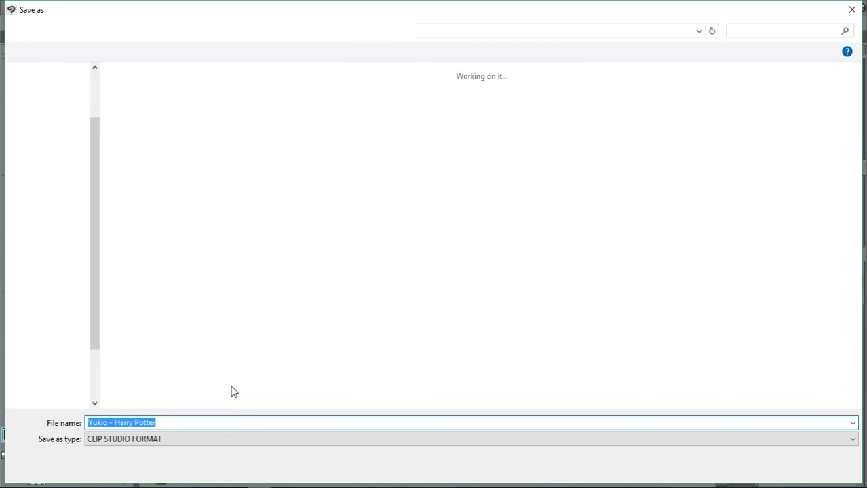
{"action": "left_click", "coordinate": [215, 439]}
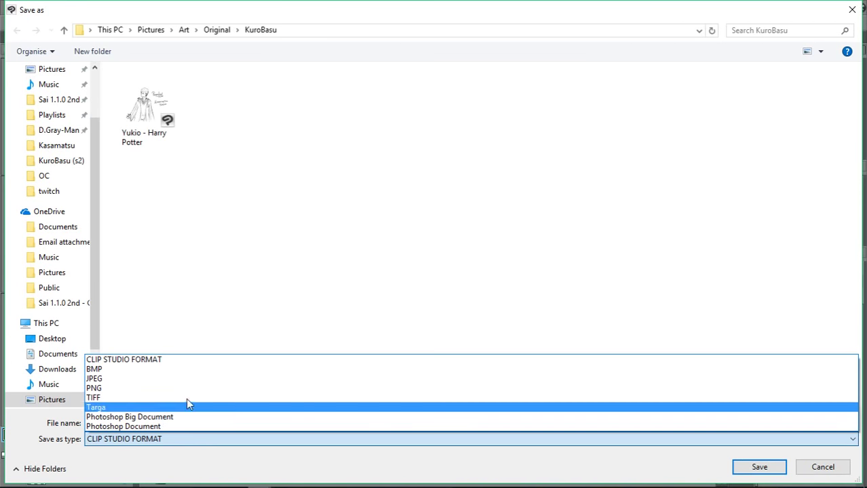
{"action": "left_click", "coordinate": [175, 379]}
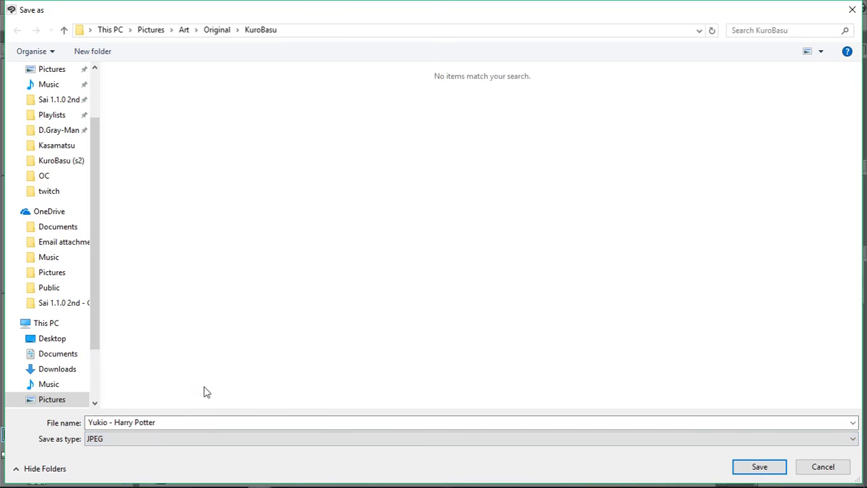
{"action": "left_click", "coordinate": [746, 467]}
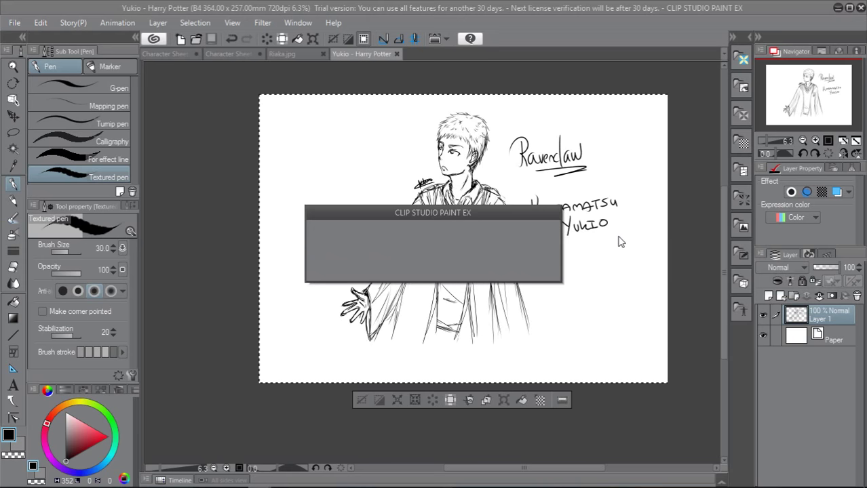
Thicken the jagged tips of the fringe across the forehead with the Textured pen at size 30
{"action": "scroll", "coordinate": [605, 111], "scroll_direction": "up", "scroll_amount": 5}
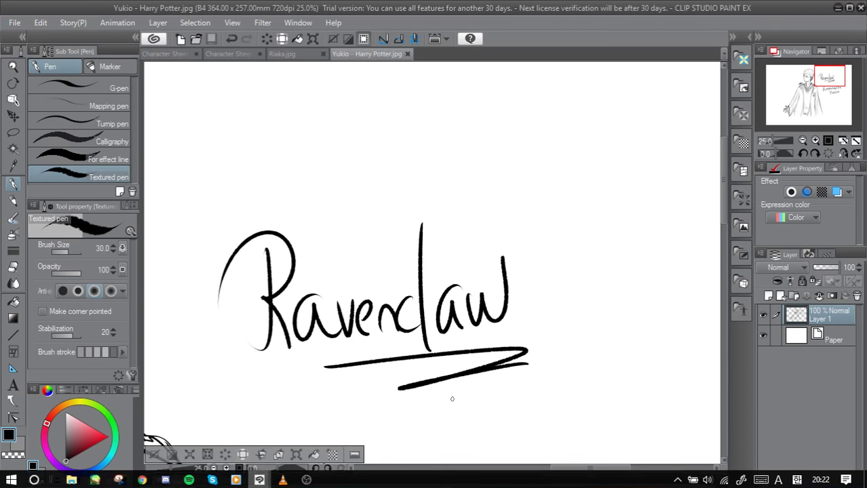
{"action": "left_click_drag", "start_coordinate": [583, 472], "coordinate": [517, 472]}
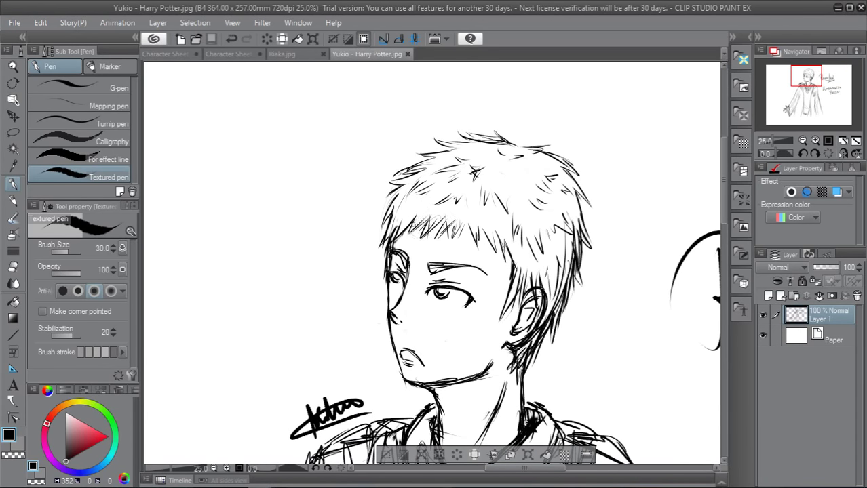
{"action": "mouse_move", "coordinate": [410, 228]}
{"action": "left_mouse_down"}
{"action": "mouse_move", "coordinate": [426, 206]}
{"action": "mouse_move", "coordinate": [421, 238]}
{"action": "left_mouse_up"}
{"action": "mouse_move", "coordinate": [450, 209]}
{"action": "left_mouse_down"}
{"action": "mouse_move", "coordinate": [426, 233]}
{"action": "mouse_move", "coordinate": [437, 236]}
{"action": "left_mouse_up"}
{"action": "mouse_move", "coordinate": [461, 211]}
{"action": "left_mouse_down"}
{"action": "mouse_move", "coordinate": [441, 234]}
{"action": "mouse_move", "coordinate": [455, 229]}
{"action": "mouse_move", "coordinate": [502, 254]}
{"action": "left_mouse_up"}
{"action": "mouse_move", "coordinate": [503, 222]}
{"action": "left_mouse_down"}
{"action": "mouse_move", "coordinate": [497, 247]}
{"action": "mouse_move", "coordinate": [516, 271]}
{"action": "mouse_move", "coordinate": [512, 249]}
{"action": "left_mouse_up"}
{"action": "left_click_drag", "start_coordinate": [510, 260], "coordinate": [515, 284]}
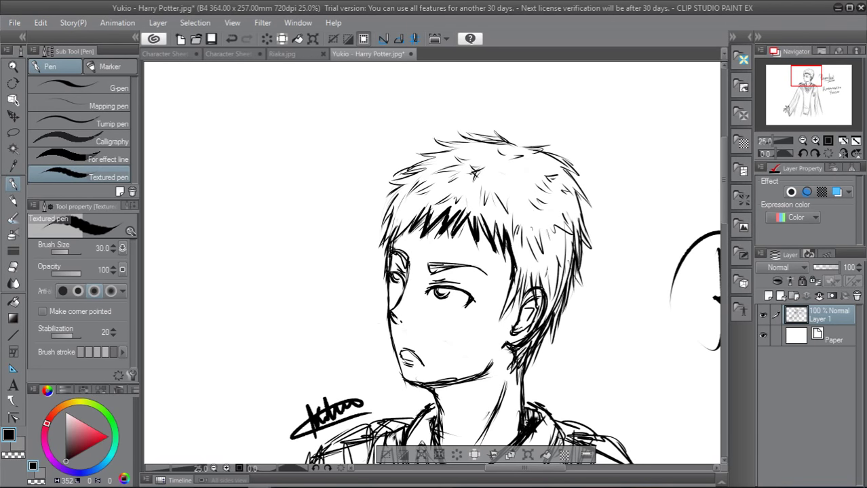
Ink dark strands into the sideburn and the hair directly above and behind the ear
{"action": "left_click_drag", "start_coordinate": [521, 272], "coordinate": [501, 314]}
{"action": "left_click_drag", "start_coordinate": [509, 295], "coordinate": [500, 316]}
{"action": "mouse_move", "coordinate": [520, 267]}
{"action": "left_mouse_down"}
{"action": "mouse_move", "coordinate": [509, 297]}
{"action": "mouse_move", "coordinate": [521, 290]}
{"action": "left_mouse_up"}
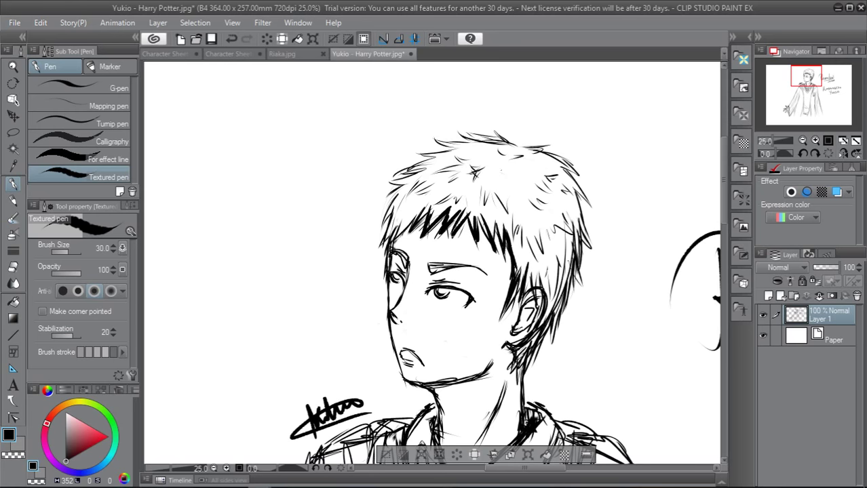
{"action": "left_click_drag", "start_coordinate": [526, 257], "coordinate": [540, 302]}
{"action": "left_click_drag", "start_coordinate": [540, 259], "coordinate": [547, 306]}
{"action": "left_click_drag", "start_coordinate": [551, 242], "coordinate": [549, 308]}
{"action": "mouse_move", "coordinate": [555, 272]}
{"action": "left_mouse_down"}
{"action": "mouse_move", "coordinate": [545, 325]}
{"action": "mouse_move", "coordinate": [551, 313]}
{"action": "mouse_move", "coordinate": [516, 385]}
{"action": "left_mouse_up"}
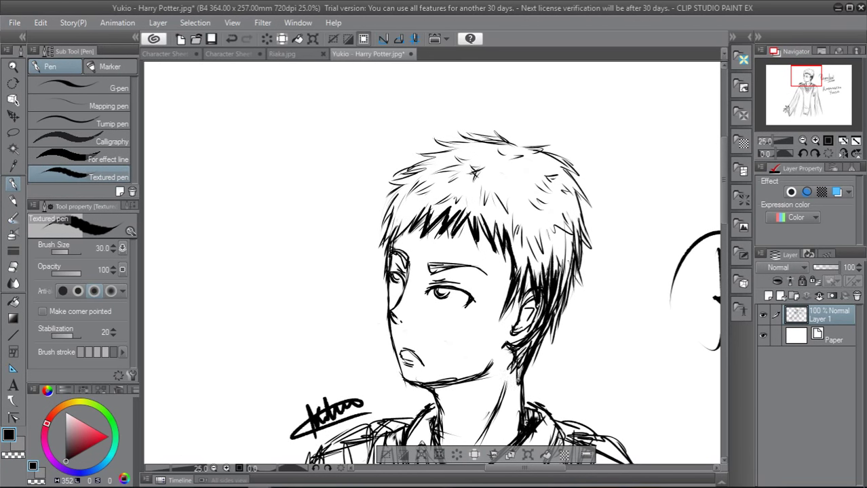
Fill the nape and the hair behind the ear with dense black strands following its downward flow
{"action": "left_click_drag", "start_coordinate": [519, 345], "coordinate": [514, 381]}
{"action": "mouse_move", "coordinate": [515, 344]}
{"action": "left_mouse_down"}
{"action": "mouse_move", "coordinate": [509, 374]}
{"action": "mouse_move", "coordinate": [514, 355]}
{"action": "left_mouse_up"}
{"action": "left_click_drag", "start_coordinate": [538, 333], "coordinate": [515, 364]}
{"action": "left_click_drag", "start_coordinate": [547, 315], "coordinate": [525, 351]}
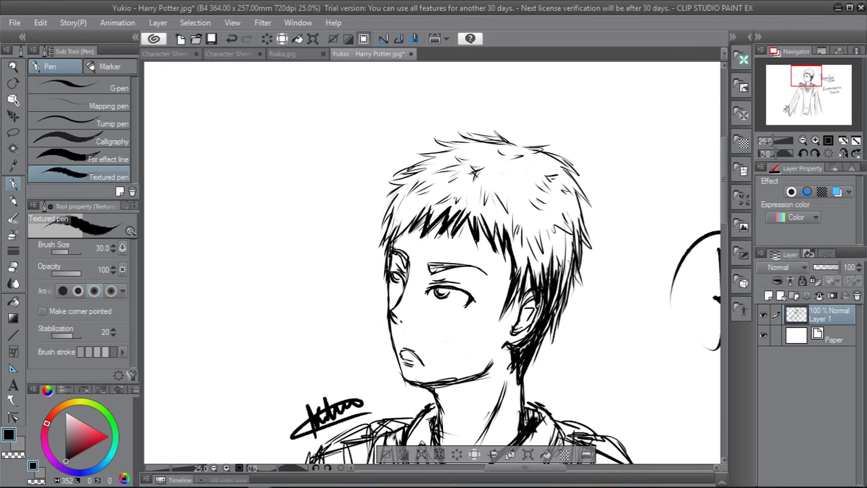
{"action": "mouse_move", "coordinate": [559, 278]}
{"action": "left_mouse_down"}
{"action": "mouse_move", "coordinate": [550, 335]}
{"action": "mouse_move", "coordinate": [526, 373]}
{"action": "left_mouse_up"}
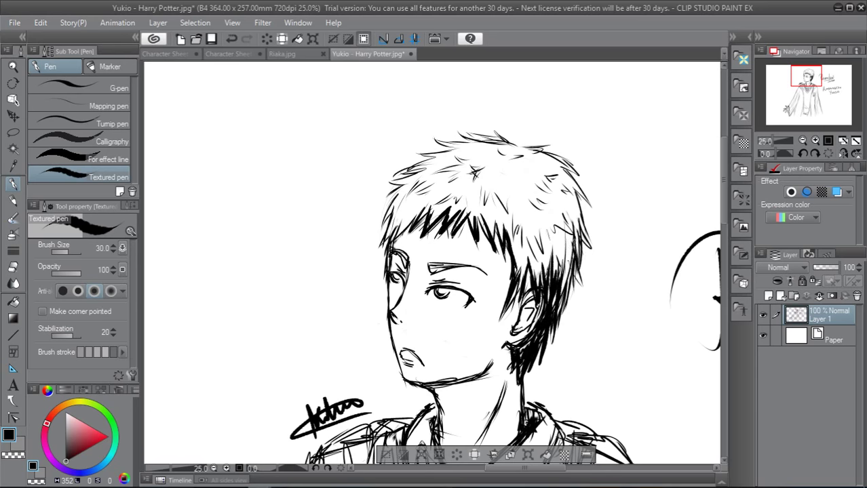
{"action": "left_click_drag", "start_coordinate": [574, 238], "coordinate": [565, 313]}
{"action": "left_click_drag", "start_coordinate": [563, 258], "coordinate": [562, 288]}
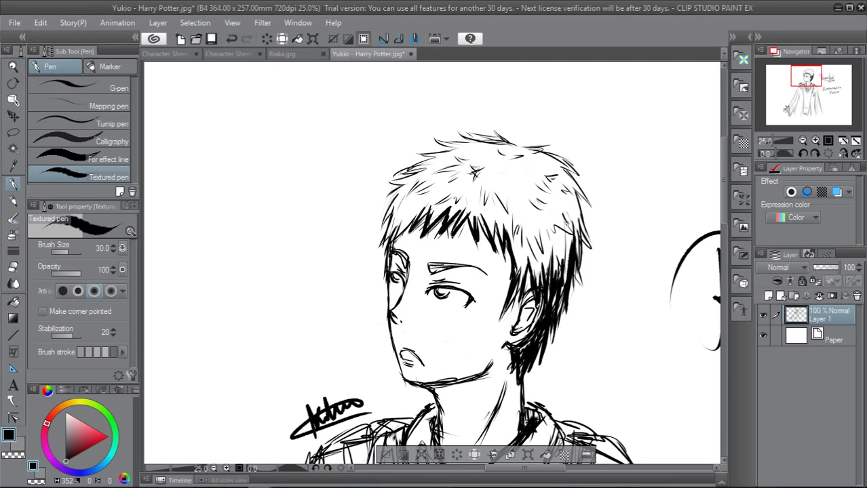
Darken the spiky outline along the back of the head with short overlapping strands
{"action": "left_click_drag", "start_coordinate": [566, 212], "coordinate": [582, 270]}
{"action": "left_click_drag", "start_coordinate": [566, 198], "coordinate": [575, 221]}
{"action": "left_click_drag", "start_coordinate": [578, 216], "coordinate": [569, 238]}
{"action": "left_click_drag", "start_coordinate": [559, 190], "coordinate": [574, 215]}
{"action": "left_click_drag", "start_coordinate": [579, 215], "coordinate": [572, 232]}
{"action": "left_click_drag", "start_coordinate": [560, 195], "coordinate": [575, 231]}
{"action": "left_click_drag", "start_coordinate": [557, 185], "coordinate": [585, 247]}
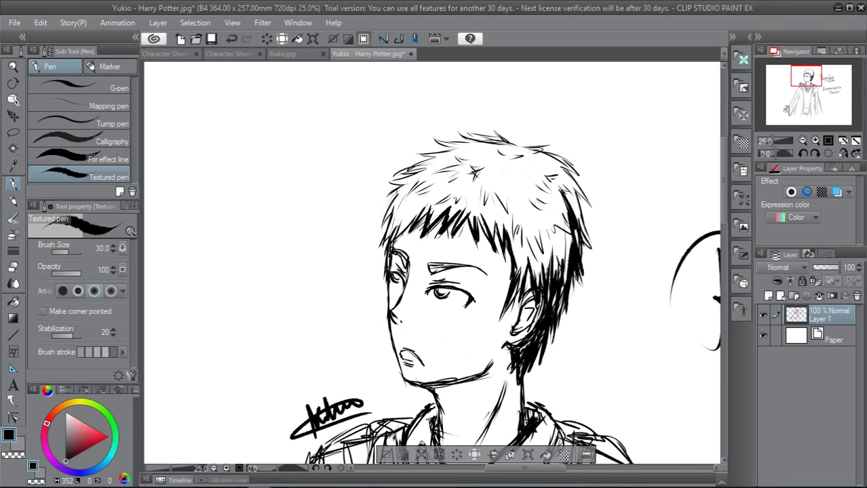
Ink heavy strands at the far temple and join them to the front end of the fringe
{"action": "left_click_drag", "start_coordinate": [396, 191], "coordinate": [382, 224]}
{"action": "left_click_drag", "start_coordinate": [395, 200], "coordinate": [377, 234]}
{"action": "left_click_drag", "start_coordinate": [394, 212], "coordinate": [386, 241]}
{"action": "left_click_drag", "start_coordinate": [407, 205], "coordinate": [391, 243]}
{"action": "mouse_move", "coordinate": [420, 212]}
{"action": "left_mouse_down"}
{"action": "mouse_move", "coordinate": [401, 235]}
{"action": "mouse_move", "coordinate": [413, 219]}
{"action": "left_mouse_up"}
{"action": "left_click_drag", "start_coordinate": [424, 204], "coordinate": [403, 231]}
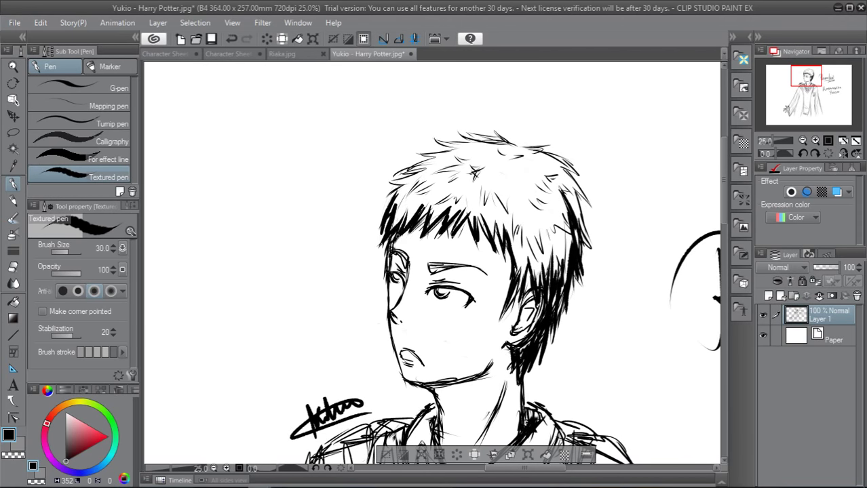
Fill the hair above the far temple and thicken the spiky outline up over the top of the head
{"action": "mouse_move", "coordinate": [407, 201]}
{"action": "left_mouse_down"}
{"action": "mouse_move", "coordinate": [391, 227]}
{"action": "mouse_move", "coordinate": [392, 213]}
{"action": "left_mouse_up"}
{"action": "mouse_move", "coordinate": [409, 179]}
{"action": "left_mouse_down"}
{"action": "mouse_move", "coordinate": [391, 214]}
{"action": "mouse_move", "coordinate": [404, 204]}
{"action": "left_mouse_up"}
{"action": "mouse_move", "coordinate": [426, 190]}
{"action": "left_mouse_down"}
{"action": "mouse_move", "coordinate": [407, 204]}
{"action": "mouse_move", "coordinate": [400, 228]}
{"action": "mouse_move", "coordinate": [407, 220]}
{"action": "mouse_move", "coordinate": [389, 224]}
{"action": "left_mouse_up"}
{"action": "left_click_drag", "start_coordinate": [412, 181], "coordinate": [391, 218]}
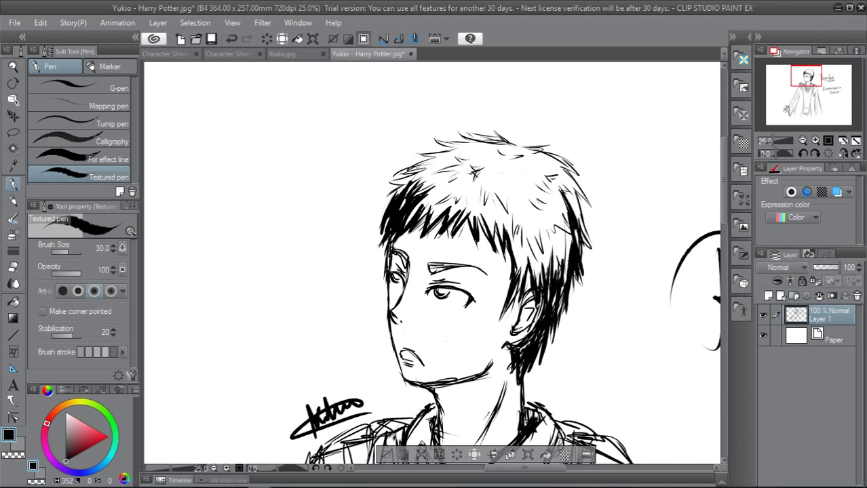
{"action": "mouse_move", "coordinate": [419, 165]}
{"action": "left_mouse_down"}
{"action": "mouse_move", "coordinate": [381, 177]}
{"action": "mouse_move", "coordinate": [384, 205]}
{"action": "mouse_move", "coordinate": [392, 190]}
{"action": "left_mouse_up"}
{"action": "mouse_move", "coordinate": [423, 166]}
{"action": "left_mouse_down"}
{"action": "mouse_move", "coordinate": [390, 177]}
{"action": "mouse_move", "coordinate": [407, 174]}
{"action": "mouse_move", "coordinate": [413, 154]}
{"action": "mouse_move", "coordinate": [460, 146]}
{"action": "mouse_move", "coordinate": [433, 140]}
{"action": "mouse_move", "coordinate": [488, 131]}
{"action": "mouse_move", "coordinate": [518, 149]}
{"action": "mouse_move", "coordinate": [510, 145]}
{"action": "left_mouse_up"}
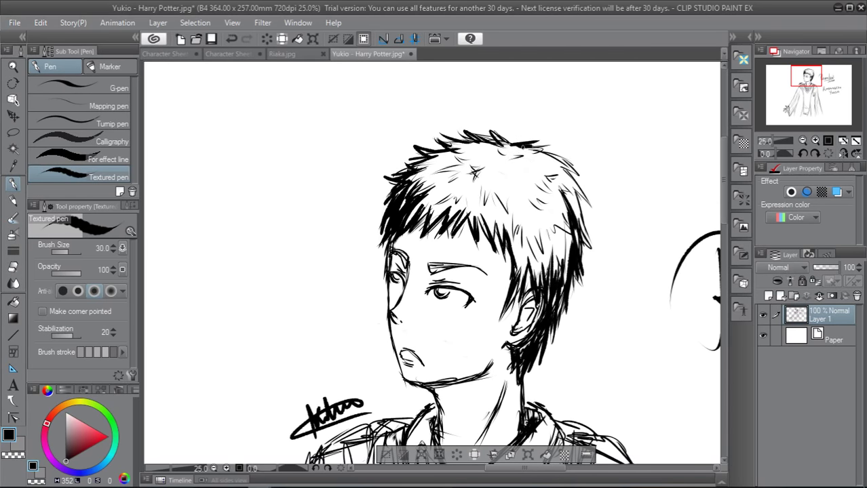
Thicken the hair outline from the top of the head down the rear of the crown
{"action": "mouse_move", "coordinate": [536, 144]}
{"action": "left_mouse_down"}
{"action": "mouse_move", "coordinate": [518, 154]}
{"action": "mouse_move", "coordinate": [538, 151]}
{"action": "mouse_move", "coordinate": [579, 192]}
{"action": "mouse_move", "coordinate": [554, 174]}
{"action": "left_mouse_up"}
{"action": "mouse_move", "coordinate": [576, 206]}
{"action": "left_mouse_down"}
{"action": "mouse_move", "coordinate": [556, 177]}
{"action": "mouse_move", "coordinate": [568, 195]}
{"action": "left_mouse_up"}
{"action": "mouse_move", "coordinate": [566, 204]}
{"action": "left_mouse_down"}
{"action": "mouse_move", "coordinate": [552, 182]}
{"action": "mouse_move", "coordinate": [558, 171]}
{"action": "left_mouse_up"}
{"action": "left_click_drag", "start_coordinate": [562, 169], "coordinate": [553, 156]}
{"action": "left_click_drag", "start_coordinate": [557, 155], "coordinate": [543, 147]}
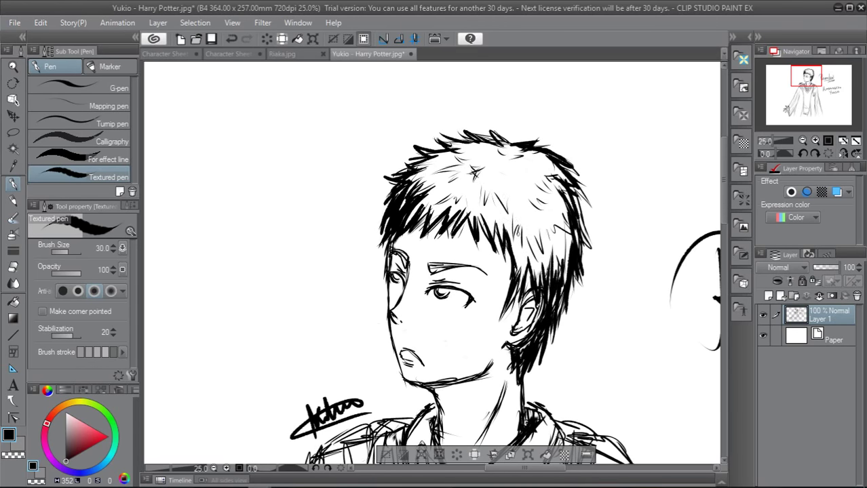
Fill the sideburn and the remaining white gaps in the hair above and behind the ear with black strands
{"action": "left_click_drag", "start_coordinate": [514, 218], "coordinate": [524, 295]}
{"action": "mouse_move", "coordinate": [528, 263]}
{"action": "left_mouse_down"}
{"action": "mouse_move", "coordinate": [530, 294]}
{"action": "mouse_move", "coordinate": [509, 303]}
{"action": "mouse_move", "coordinate": [500, 322]}
{"action": "left_mouse_up"}
{"action": "left_click_drag", "start_coordinate": [514, 289], "coordinate": [503, 323]}
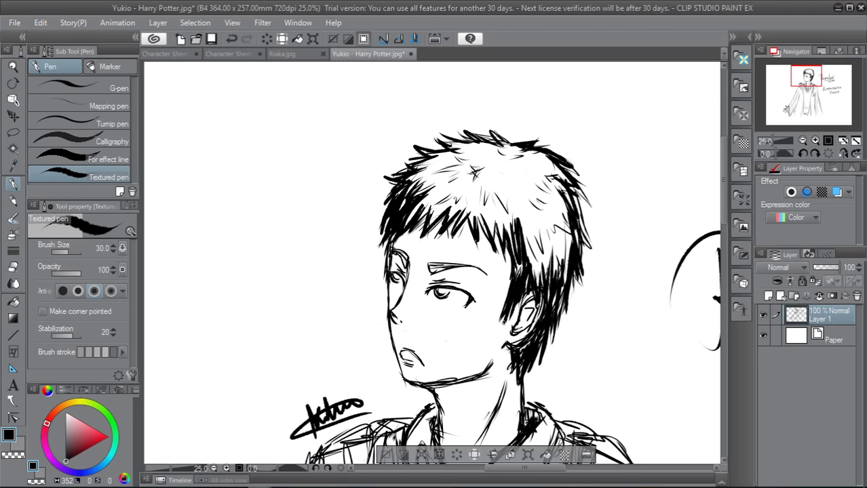
{"action": "mouse_move", "coordinate": [519, 237]}
{"action": "left_mouse_down"}
{"action": "mouse_move", "coordinate": [514, 285]}
{"action": "mouse_move", "coordinate": [535, 292]}
{"action": "mouse_move", "coordinate": [534, 266]}
{"action": "left_mouse_up"}
{"action": "mouse_move", "coordinate": [542, 231]}
{"action": "left_mouse_down"}
{"action": "mouse_move", "coordinate": [537, 280]}
{"action": "mouse_move", "coordinate": [550, 270]}
{"action": "mouse_move", "coordinate": [557, 279]}
{"action": "left_mouse_up"}
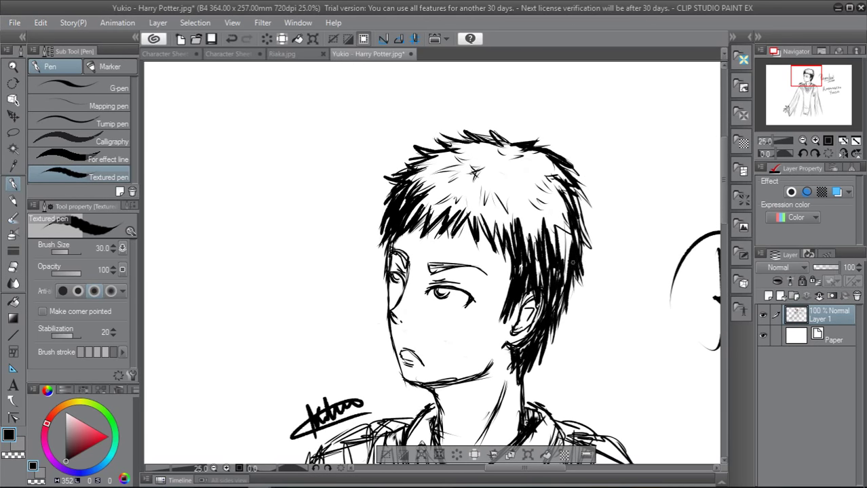
{"action": "mouse_move", "coordinate": [571, 221]}
{"action": "left_mouse_down"}
{"action": "mouse_move", "coordinate": [559, 260]}
{"action": "mouse_move", "coordinate": [562, 296]}
{"action": "left_mouse_up"}
{"action": "mouse_move", "coordinate": [557, 253]}
{"action": "left_mouse_down"}
{"action": "mouse_move", "coordinate": [554, 274]}
{"action": "mouse_move", "coordinate": [536, 292]}
{"action": "mouse_move", "coordinate": [547, 306]}
{"action": "left_mouse_up"}
{"action": "left_click_drag", "start_coordinate": [559, 270], "coordinate": [550, 324]}
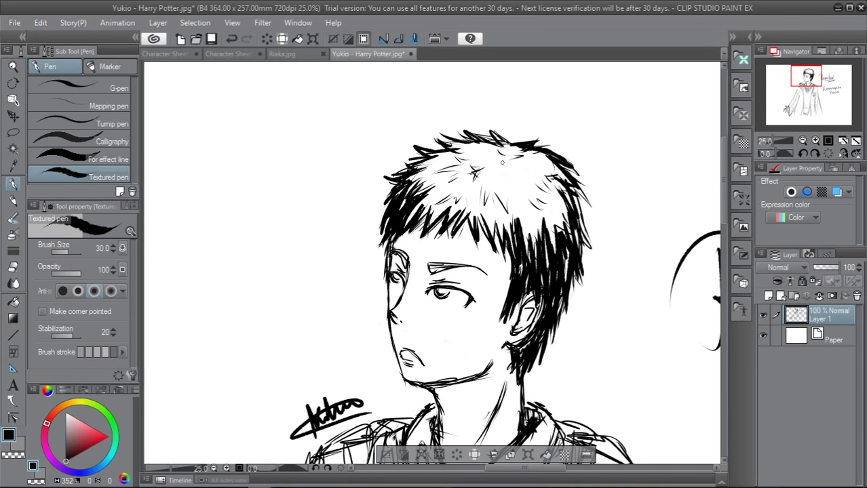
Add a band of black strands above the fringe, continuing around the side of the head
{"action": "mouse_move", "coordinate": [434, 190]}
{"action": "left_mouse_down"}
{"action": "mouse_move", "coordinate": [403, 219]}
{"action": "mouse_move", "coordinate": [420, 209]}
{"action": "mouse_move", "coordinate": [429, 226]}
{"action": "mouse_move", "coordinate": [451, 219]}
{"action": "mouse_move", "coordinate": [451, 235]}
{"action": "left_mouse_up"}
{"action": "mouse_move", "coordinate": [475, 195]}
{"action": "left_mouse_down"}
{"action": "mouse_move", "coordinate": [453, 232]}
{"action": "mouse_move", "coordinate": [473, 228]}
{"action": "mouse_move", "coordinate": [488, 243]}
{"action": "left_mouse_up"}
{"action": "mouse_move", "coordinate": [499, 206]}
{"action": "left_mouse_down"}
{"action": "mouse_move", "coordinate": [494, 228]}
{"action": "mouse_move", "coordinate": [508, 248]}
{"action": "mouse_move", "coordinate": [512, 222]}
{"action": "left_mouse_up"}
{"action": "left_click_drag", "start_coordinate": [530, 202], "coordinate": [521, 256]}
{"action": "mouse_move", "coordinate": [536, 224]}
{"action": "left_mouse_down"}
{"action": "mouse_move", "coordinate": [525, 254]}
{"action": "mouse_move", "coordinate": [536, 247]}
{"action": "left_mouse_up"}
{"action": "left_click_drag", "start_coordinate": [541, 208], "coordinate": [533, 234]}
{"action": "mouse_move", "coordinate": [553, 212]}
{"action": "left_mouse_down"}
{"action": "mouse_move", "coordinate": [545, 253]}
{"action": "mouse_move", "coordinate": [548, 238]}
{"action": "left_mouse_up"}
{"action": "left_click_drag", "start_coordinate": [564, 213], "coordinate": [559, 229]}
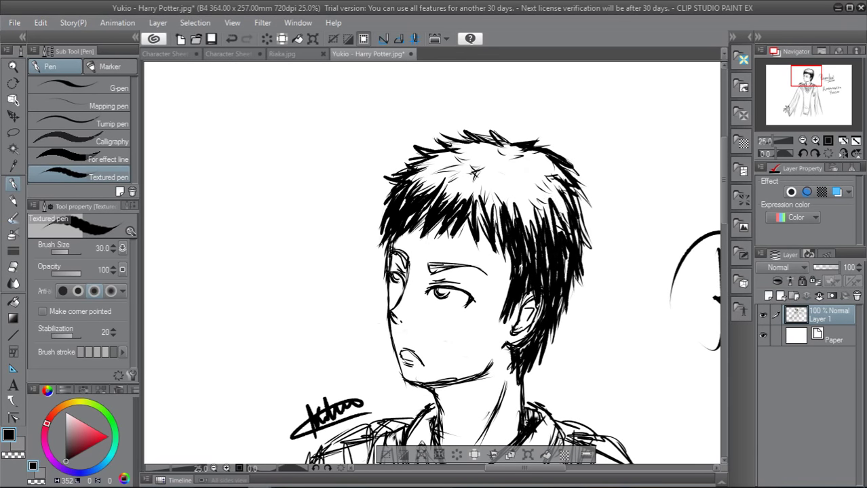
{"action": "left_click_drag", "start_coordinate": [563, 187], "coordinate": [549, 246]}
{"action": "left_click_drag", "start_coordinate": [543, 209], "coordinate": [529, 240]}
{"action": "left_click_drag", "start_coordinate": [525, 205], "coordinate": [520, 231]}
Fill the front upper part of the hair with black strands sweeping from the crown toward the forehead
{"action": "mouse_move", "coordinate": [456, 154]}
{"action": "left_mouse_down"}
{"action": "mouse_move", "coordinate": [417, 157]}
{"action": "mouse_move", "coordinate": [425, 145]}
{"action": "left_mouse_up"}
{"action": "mouse_move", "coordinate": [454, 152]}
{"action": "left_mouse_down"}
{"action": "mouse_move", "coordinate": [413, 165]}
{"action": "mouse_move", "coordinate": [431, 163]}
{"action": "left_mouse_up"}
{"action": "left_click_drag", "start_coordinate": [422, 162], "coordinate": [411, 168]}
{"action": "left_click_drag", "start_coordinate": [454, 155], "coordinate": [406, 177]}
{"action": "mouse_move", "coordinate": [444, 166]}
{"action": "left_mouse_down"}
{"action": "mouse_move", "coordinate": [411, 176]}
{"action": "mouse_move", "coordinate": [407, 202]}
{"action": "left_mouse_up"}
{"action": "left_click_drag", "start_coordinate": [445, 171], "coordinate": [415, 197]}
{"action": "left_click_drag", "start_coordinate": [453, 173], "coordinate": [446, 208]}
{"action": "mouse_move", "coordinate": [459, 190]}
{"action": "left_mouse_down"}
{"action": "mouse_move", "coordinate": [454, 209]}
{"action": "mouse_move", "coordinate": [461, 201]}
{"action": "left_mouse_up"}
{"action": "left_click_drag", "start_coordinate": [472, 182], "coordinate": [464, 199]}
{"action": "mouse_move", "coordinate": [462, 160]}
{"action": "left_mouse_down"}
{"action": "mouse_move", "coordinate": [416, 168]}
{"action": "mouse_move", "coordinate": [438, 165]}
{"action": "mouse_move", "coordinate": [440, 201]}
{"action": "left_mouse_up"}
{"action": "left_click_drag", "start_coordinate": [468, 171], "coordinate": [460, 197]}
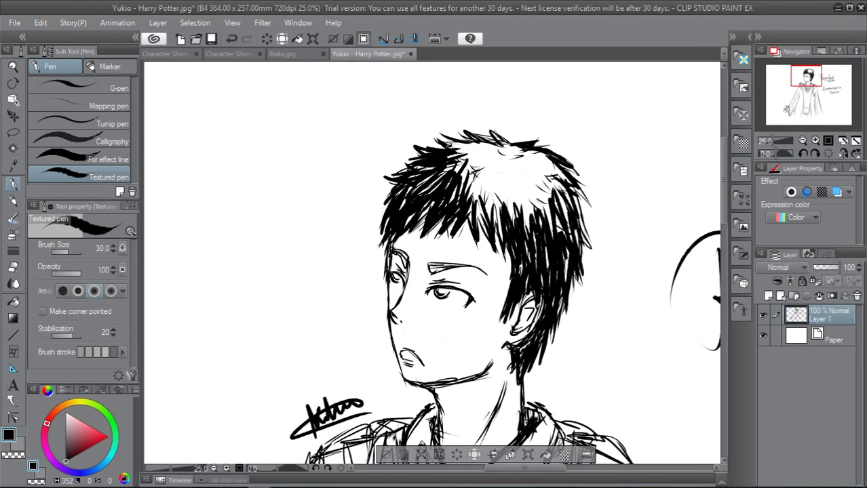
Extend black strands from the crown down the middle and rear of the hair, narrowing the white area
{"action": "mouse_move", "coordinate": [470, 153]}
{"action": "left_mouse_down"}
{"action": "mouse_move", "coordinate": [445, 168]}
{"action": "mouse_move", "coordinate": [439, 141]}
{"action": "mouse_move", "coordinate": [457, 141]}
{"action": "mouse_move", "coordinate": [448, 160]}
{"action": "mouse_move", "coordinate": [457, 203]}
{"action": "left_mouse_up"}
{"action": "mouse_move", "coordinate": [486, 177]}
{"action": "left_mouse_down"}
{"action": "mouse_move", "coordinate": [479, 224]}
{"action": "mouse_move", "coordinate": [492, 206]}
{"action": "mouse_move", "coordinate": [504, 229]}
{"action": "left_mouse_up"}
{"action": "left_click_drag", "start_coordinate": [499, 173], "coordinate": [514, 222]}
{"action": "left_click_drag", "start_coordinate": [523, 192], "coordinate": [528, 222]}
{"action": "mouse_move", "coordinate": [525, 188]}
{"action": "left_mouse_down"}
{"action": "mouse_move", "coordinate": [540, 221]}
{"action": "mouse_move", "coordinate": [547, 206]}
{"action": "mouse_move", "coordinate": [551, 227]}
{"action": "left_mouse_up"}
{"action": "left_click_drag", "start_coordinate": [528, 172], "coordinate": [549, 224]}
{"action": "left_click_drag", "start_coordinate": [549, 188], "coordinate": [565, 209]}
{"action": "mouse_move", "coordinate": [532, 175]}
{"action": "left_mouse_down"}
{"action": "mouse_move", "coordinate": [555, 203]}
{"action": "mouse_move", "coordinate": [566, 181]}
{"action": "left_mouse_up"}
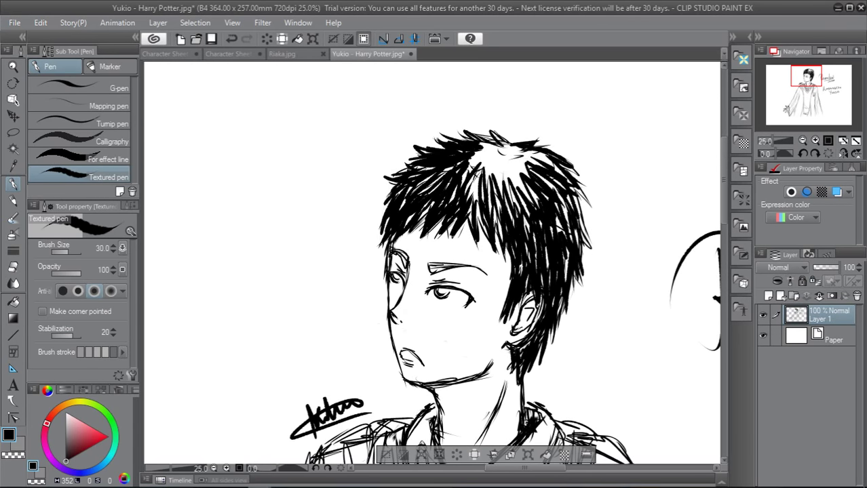
{"action": "mouse_move", "coordinate": [527, 152]}
{"action": "left_mouse_down"}
{"action": "mouse_move", "coordinate": [564, 177]}
{"action": "mouse_move", "coordinate": [548, 174]}
{"action": "mouse_move", "coordinate": [551, 180]}
{"action": "left_mouse_up"}
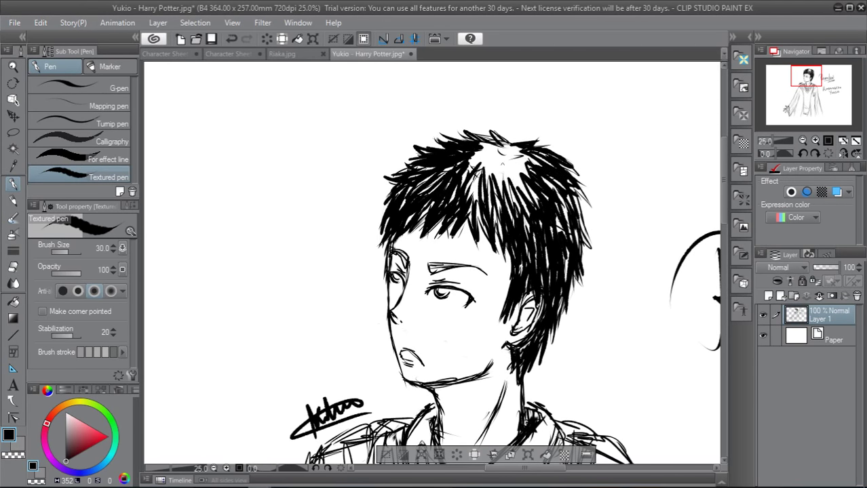
Fill the last white patch at the top of the crown with strands radiating down into the fringe
{"action": "mouse_move", "coordinate": [502, 162]}
{"action": "left_mouse_down"}
{"action": "mouse_move", "coordinate": [512, 205]}
{"action": "mouse_move", "coordinate": [533, 198]}
{"action": "mouse_move", "coordinate": [540, 167]}
{"action": "mouse_move", "coordinate": [530, 159]}
{"action": "mouse_move", "coordinate": [538, 157]}
{"action": "mouse_move", "coordinate": [489, 159]}
{"action": "mouse_move", "coordinate": [470, 135]}
{"action": "mouse_move", "coordinate": [487, 155]}
{"action": "mouse_move", "coordinate": [472, 155]}
{"action": "mouse_move", "coordinate": [464, 168]}
{"action": "mouse_move", "coordinate": [470, 197]}
{"action": "mouse_move", "coordinate": [502, 204]}
{"action": "mouse_move", "coordinate": [509, 201]}
{"action": "mouse_move", "coordinate": [468, 186]}
{"action": "mouse_move", "coordinate": [475, 174]}
{"action": "mouse_move", "coordinate": [456, 165]}
{"action": "mouse_move", "coordinate": [509, 191]}
{"action": "mouse_move", "coordinate": [526, 173]}
{"action": "mouse_move", "coordinate": [529, 202]}
{"action": "mouse_move", "coordinate": [496, 180]}
{"action": "mouse_move", "coordinate": [484, 225]}
{"action": "left_mouse_up"}
{"action": "left_click_drag", "start_coordinate": [484, 174], "coordinate": [483, 233]}
{"action": "left_click_drag", "start_coordinate": [478, 200], "coordinate": [487, 236]}
{"action": "left_click_drag", "start_coordinate": [494, 187], "coordinate": [500, 237]}
{"action": "left_click_drag", "start_coordinate": [472, 195], "coordinate": [469, 226]}
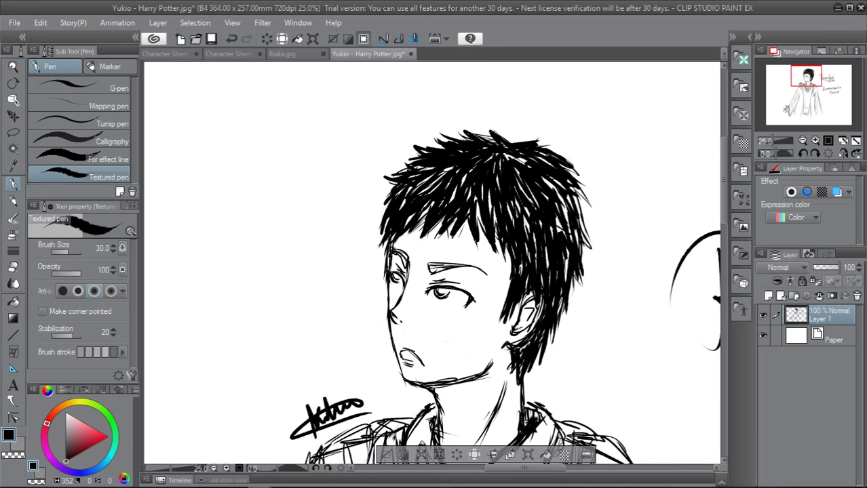
Thicken both eyebrows and darken the face contour beside the far eye
{"action": "mouse_move", "coordinate": [393, 235]}
{"action": "left_mouse_down"}
{"action": "mouse_move", "coordinate": [378, 262]}
{"action": "mouse_move", "coordinate": [388, 296]}
{"action": "left_mouse_up"}
{"action": "mouse_move", "coordinate": [427, 262]}
{"action": "left_mouse_down"}
{"action": "mouse_move", "coordinate": [444, 271]}
{"action": "mouse_move", "coordinate": [464, 263]}
{"action": "mouse_move", "coordinate": [494, 282]}
{"action": "left_mouse_up"}
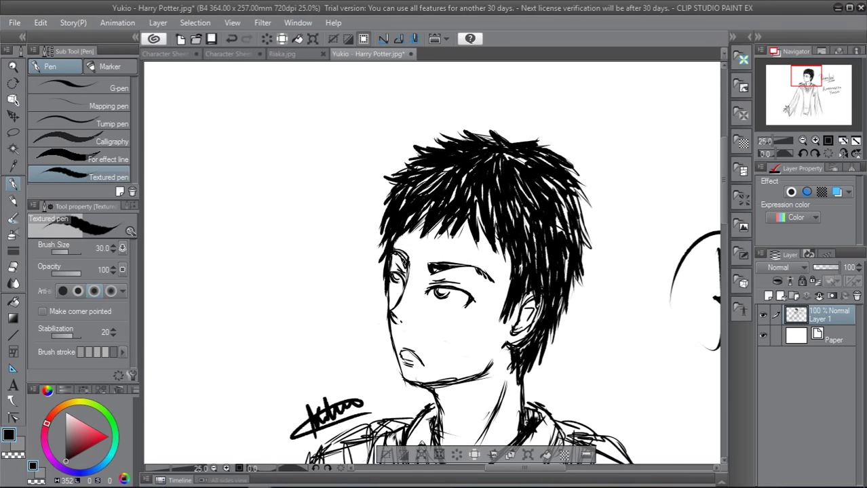
{"action": "left_click_drag", "start_coordinate": [410, 255], "coordinate": [401, 265]}
{"action": "left_click_drag", "start_coordinate": [410, 247], "coordinate": [388, 261]}
{"action": "left_click_drag", "start_coordinate": [387, 279], "coordinate": [389, 316]}
Darken the back of the neck below the hairline and touch up strands behind the ear and in the fringe
{"action": "left_click_drag", "start_coordinate": [519, 370], "coordinate": [525, 391]}
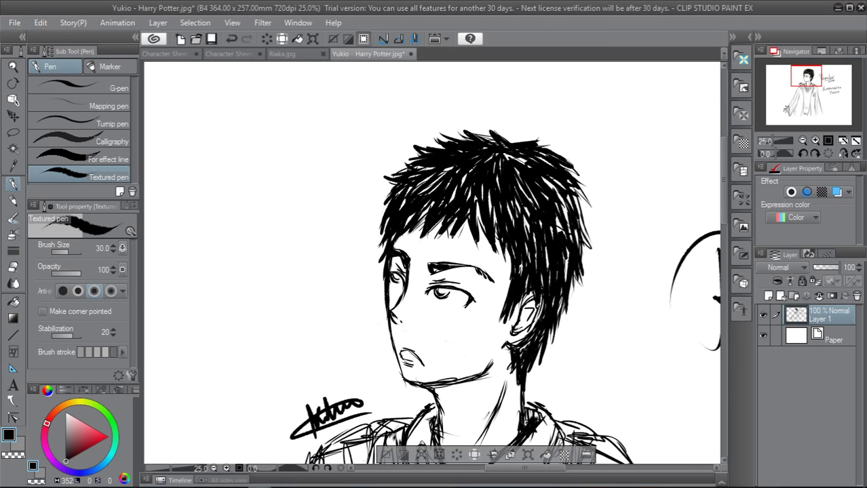
{"action": "left_click_drag", "start_coordinate": [542, 305], "coordinate": [524, 344]}
{"action": "left_click_drag", "start_coordinate": [475, 197], "coordinate": [494, 255]}
{"action": "left_click_drag", "start_coordinate": [492, 213], "coordinate": [508, 262]}
Darken the outline of the tie knot and ink the bird emblem inside the robe's crest
{"action": "left_click_drag", "start_coordinate": [725, 173], "coordinate": [720, 239]}
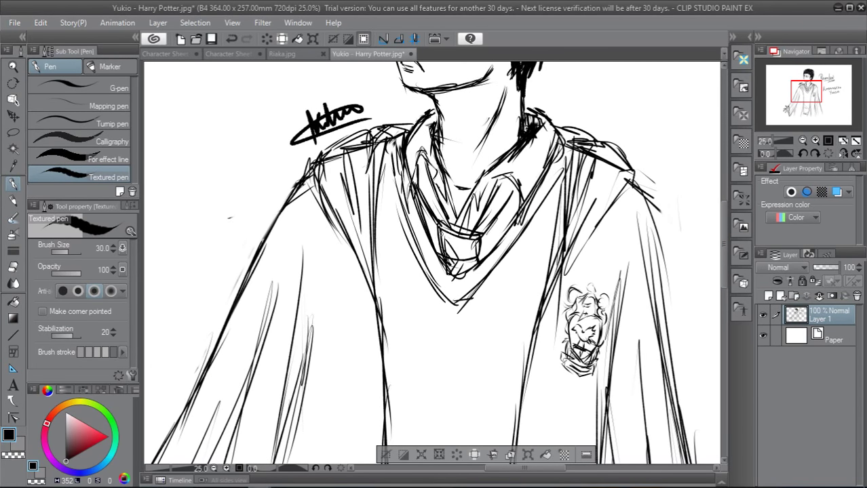
{"action": "mouse_move", "coordinate": [441, 231]}
{"action": "left_mouse_down"}
{"action": "mouse_move", "coordinate": [451, 261]}
{"action": "mouse_move", "coordinate": [478, 265]}
{"action": "mouse_move", "coordinate": [434, 223]}
{"action": "mouse_move", "coordinate": [442, 263]}
{"action": "mouse_move", "coordinate": [471, 277]}
{"action": "left_mouse_up"}
{"action": "left_click_drag", "start_coordinate": [438, 252], "coordinate": [461, 283]}
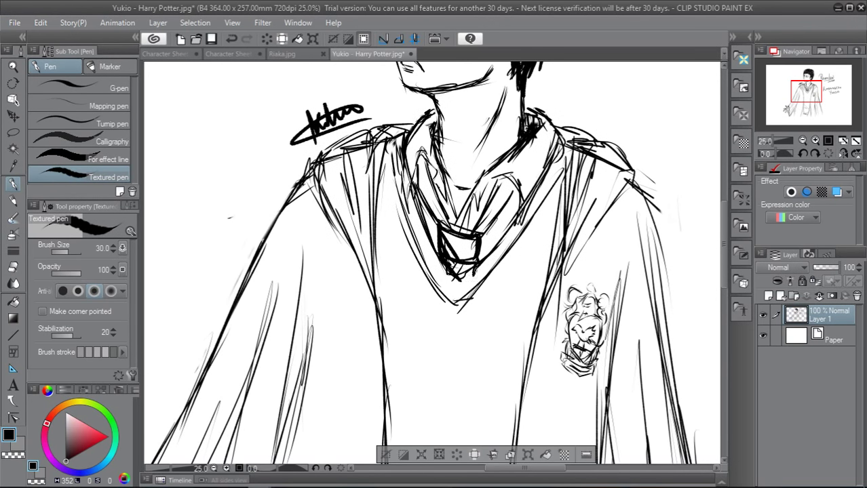
{"action": "left_click_drag", "start_coordinate": [511, 220], "coordinate": [453, 278]}
{"action": "mouse_move", "coordinate": [575, 325]}
{"action": "left_mouse_down"}
{"action": "mouse_move", "coordinate": [590, 341]}
{"action": "mouse_move", "coordinate": [594, 330]}
{"action": "mouse_move", "coordinate": [589, 349]}
{"action": "mouse_move", "coordinate": [579, 349]}
{"action": "left_mouse_up"}
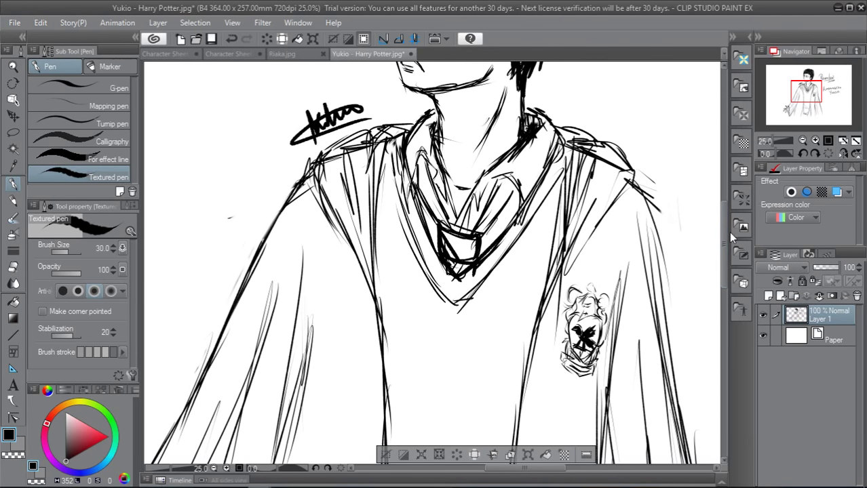
Thicken the lines of the sweater's V-neck on both sides down to its point
{"action": "scroll", "coordinate": [724, 229], "scroll_direction": "up", "scroll_amount": 3}
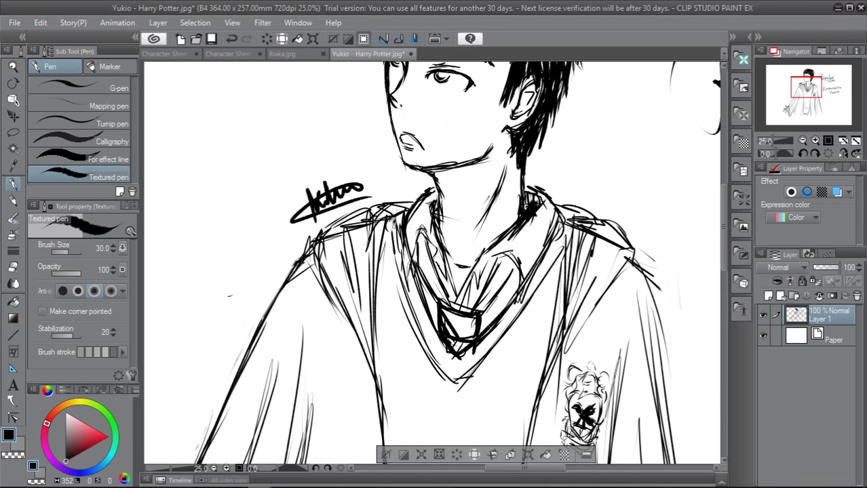
{"action": "left_click_drag", "start_coordinate": [393, 218], "coordinate": [399, 247]}
{"action": "mouse_move", "coordinate": [388, 213]}
{"action": "left_mouse_down"}
{"action": "mouse_move", "coordinate": [408, 302]}
{"action": "mouse_move", "coordinate": [450, 377]}
{"action": "mouse_move", "coordinate": [469, 373]}
{"action": "left_mouse_up"}
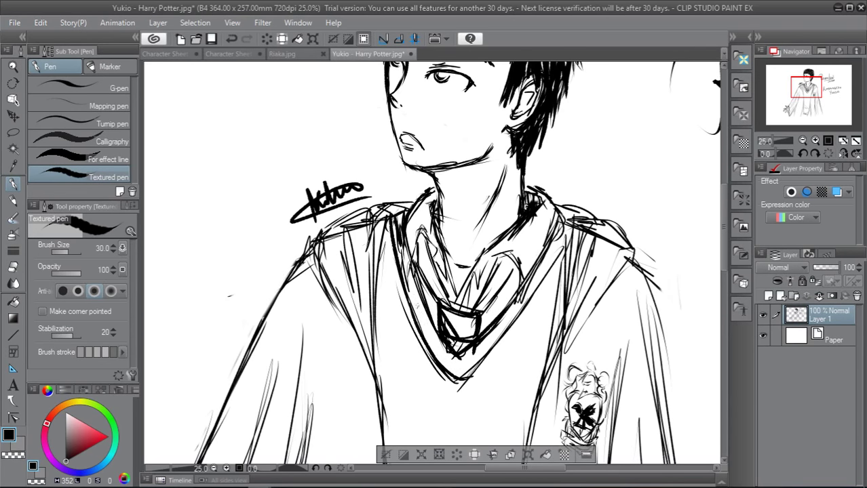
{"action": "left_click_drag", "start_coordinate": [407, 279], "coordinate": [442, 363]}
{"action": "mouse_move", "coordinate": [423, 318]}
{"action": "left_mouse_down"}
{"action": "mouse_move", "coordinate": [458, 375]}
{"action": "mouse_move", "coordinate": [520, 296]}
{"action": "left_mouse_up"}
{"action": "left_click_drag", "start_coordinate": [566, 232], "coordinate": [504, 330]}
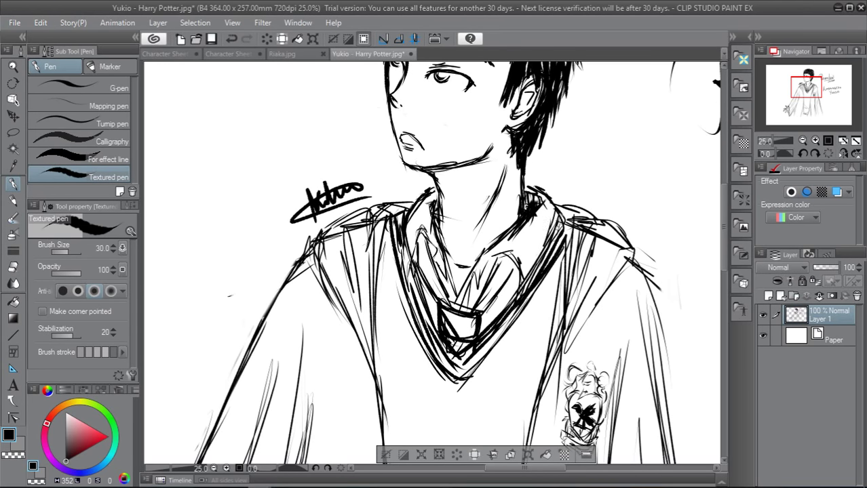
Darken the folded shirt collar flap beside the tie knot on the crest side
{"action": "mouse_move", "coordinate": [559, 224]}
{"action": "left_mouse_down"}
{"action": "mouse_move", "coordinate": [517, 295]}
{"action": "mouse_move", "coordinate": [503, 249]}
{"action": "mouse_move", "coordinate": [483, 288]}
{"action": "mouse_move", "coordinate": [471, 281]}
{"action": "mouse_move", "coordinate": [464, 290]}
{"action": "left_mouse_up"}
{"action": "left_click_drag", "start_coordinate": [464, 289], "coordinate": [453, 306]}
{"action": "left_click_drag", "start_coordinate": [475, 263], "coordinate": [460, 298]}
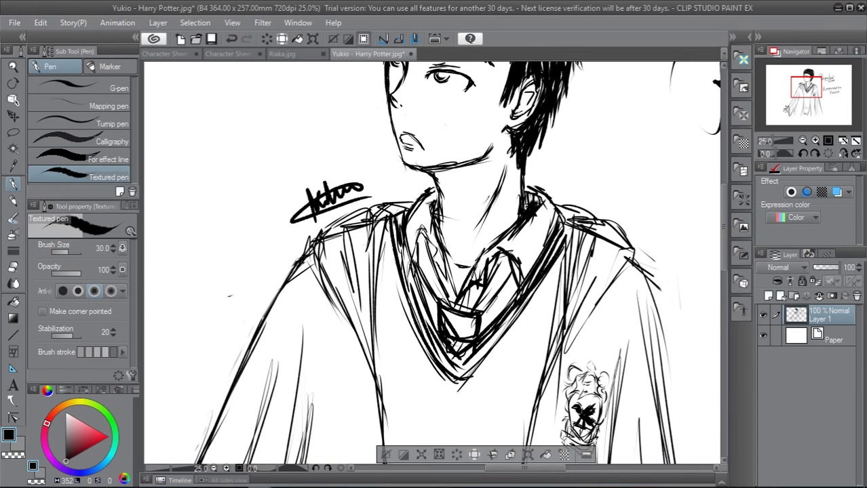
{"action": "left_click_drag", "start_coordinate": [498, 237], "coordinate": [473, 267]}
{"action": "left_click_drag", "start_coordinate": [510, 230], "coordinate": [506, 240]}
Darken the shirt collar and neck edge on the signature side down to the tie knot
{"action": "left_click_drag", "start_coordinate": [430, 240], "coordinate": [420, 224]}
{"action": "mouse_move", "coordinate": [420, 225]}
{"action": "left_mouse_down"}
{"action": "mouse_move", "coordinate": [415, 273]}
{"action": "mouse_move", "coordinate": [406, 221]}
{"action": "mouse_move", "coordinate": [431, 276]}
{"action": "mouse_move", "coordinate": [445, 274]}
{"action": "mouse_move", "coordinate": [454, 308]}
{"action": "left_mouse_up"}
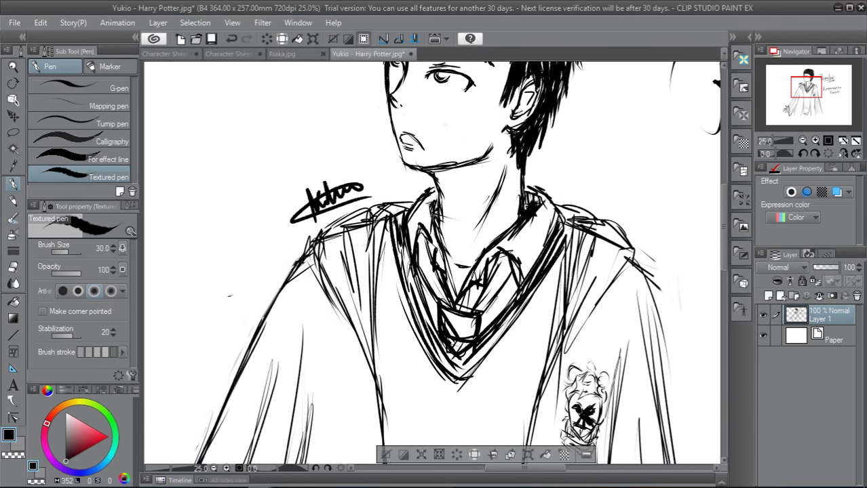
{"action": "left_click_drag", "start_coordinate": [431, 214], "coordinate": [445, 272]}
{"action": "left_click_drag", "start_coordinate": [444, 267], "coordinate": [455, 302]}
{"action": "left_click_drag", "start_coordinate": [435, 195], "coordinate": [440, 216]}
{"action": "mouse_move", "coordinate": [431, 178]}
{"action": "left_mouse_down"}
{"action": "mouse_move", "coordinate": [440, 213]}
{"action": "mouse_move", "coordinate": [421, 203]}
{"action": "left_mouse_up"}
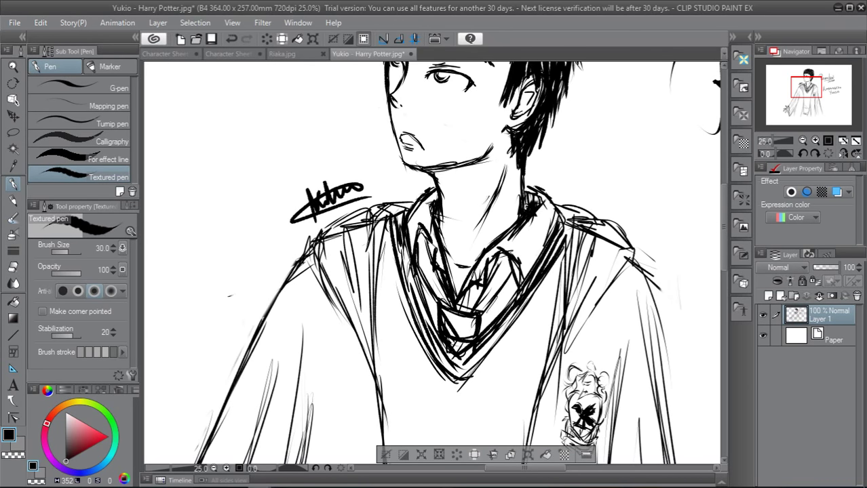
Reinforce the back and inner edge of the shirt collar on the crest side
{"action": "mouse_move", "coordinate": [520, 189]}
{"action": "left_mouse_down"}
{"action": "mouse_move", "coordinate": [518, 223]}
{"action": "mouse_move", "coordinate": [544, 200]}
{"action": "mouse_move", "coordinate": [558, 237]}
{"action": "left_mouse_up"}
{"action": "left_click_drag", "start_coordinate": [548, 201], "coordinate": [559, 223]}
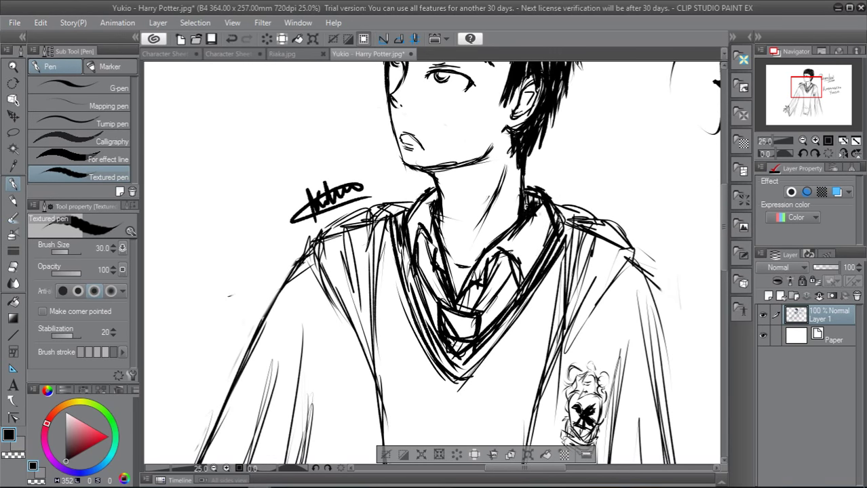
{"action": "left_click_drag", "start_coordinate": [529, 195], "coordinate": [480, 299]}
{"action": "left_click_drag", "start_coordinate": [509, 248], "coordinate": [494, 276]}
Thicken the robe's front edge, lapel folds and shoulder line on the signature side
{"action": "left_click_drag", "start_coordinate": [384, 210], "coordinate": [374, 370]}
{"action": "left_click_drag", "start_coordinate": [380, 297], "coordinate": [382, 441]}
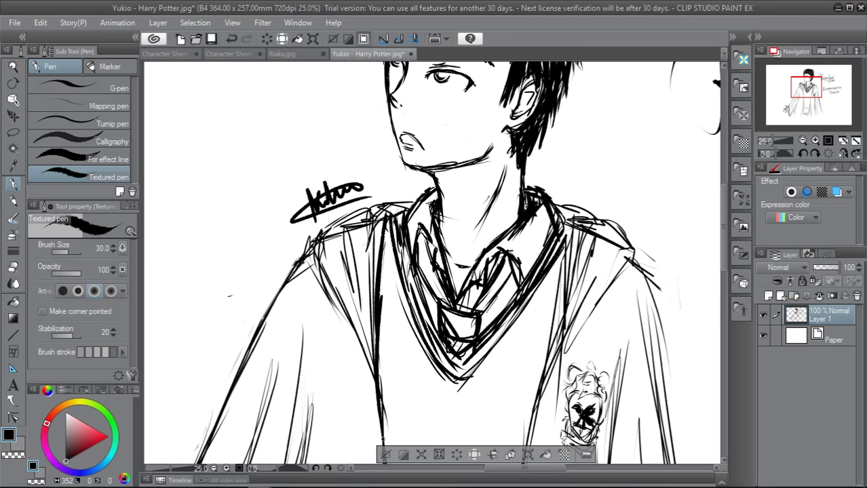
{"action": "mouse_move", "coordinate": [312, 267]}
{"action": "left_mouse_down"}
{"action": "mouse_move", "coordinate": [329, 224]}
{"action": "mouse_move", "coordinate": [406, 197]}
{"action": "mouse_move", "coordinate": [364, 258]}
{"action": "mouse_move", "coordinate": [364, 283]}
{"action": "left_mouse_up"}
{"action": "left_click_drag", "start_coordinate": [338, 244], "coordinate": [366, 331]}
{"action": "left_click_drag", "start_coordinate": [327, 269], "coordinate": [342, 303]}
{"action": "mouse_move", "coordinate": [322, 247]}
{"action": "left_mouse_down"}
{"action": "mouse_move", "coordinate": [330, 310]}
{"action": "mouse_move", "coordinate": [376, 388]}
{"action": "left_mouse_up"}
{"action": "left_click_drag", "start_coordinate": [378, 400], "coordinate": [383, 407]}
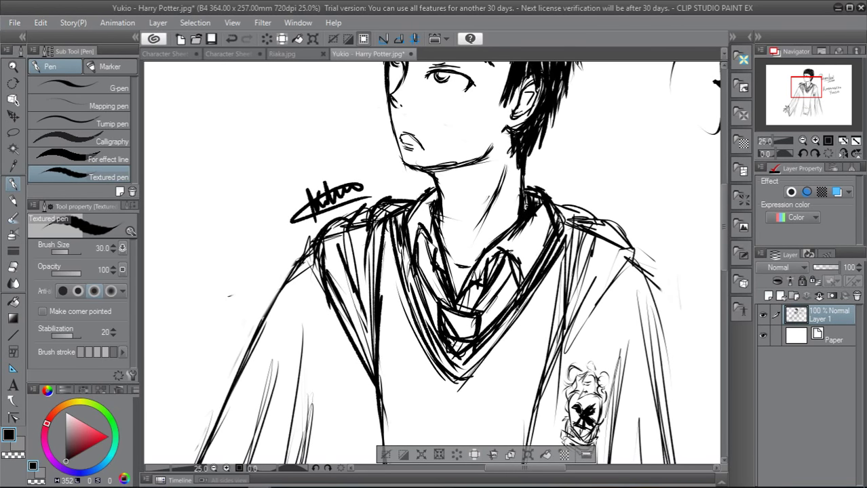
Thicken the robe's shoulder line, lapel folds and upper front edge on the crest side
{"action": "left_click_drag", "start_coordinate": [553, 203], "coordinate": [593, 221]}
{"action": "mouse_move", "coordinate": [582, 223]}
{"action": "left_mouse_down"}
{"action": "mouse_move", "coordinate": [627, 249]}
{"action": "mouse_move", "coordinate": [631, 269]}
{"action": "mouse_move", "coordinate": [626, 273]}
{"action": "mouse_move", "coordinate": [618, 256]}
{"action": "mouse_move", "coordinate": [574, 307]}
{"action": "left_mouse_up"}
{"action": "left_click_drag", "start_coordinate": [613, 245], "coordinate": [550, 356]}
{"action": "left_click_drag", "start_coordinate": [575, 255], "coordinate": [555, 339]}
{"action": "left_click_drag", "start_coordinate": [573, 228], "coordinate": [553, 338]}
{"action": "left_click_drag", "start_coordinate": [565, 221], "coordinate": [542, 400]}
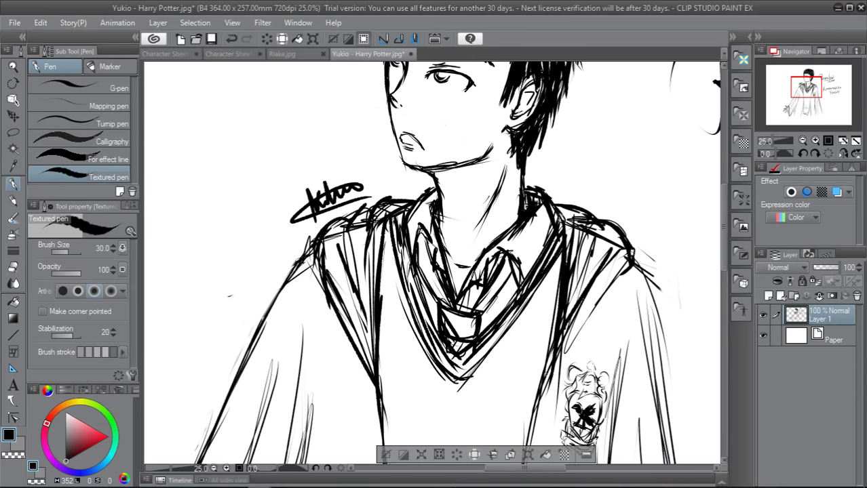
{"action": "mouse_move", "coordinate": [551, 363]}
{"action": "left_mouse_down"}
{"action": "mouse_move", "coordinate": [598, 279]}
{"action": "mouse_move", "coordinate": [621, 266]}
{"action": "left_mouse_up"}
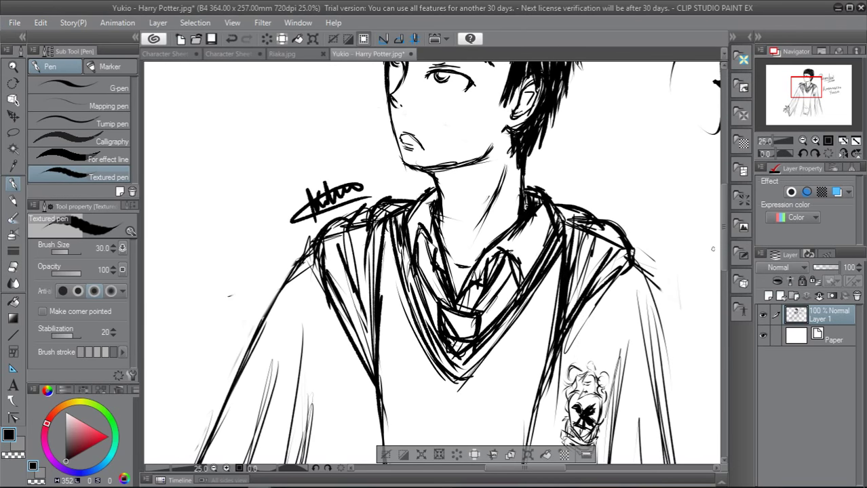
Thicken the shoulder seam and the inner sleeve line on the signature side of the robe
{"action": "left_click_drag", "start_coordinate": [722, 238], "coordinate": [722, 267]}
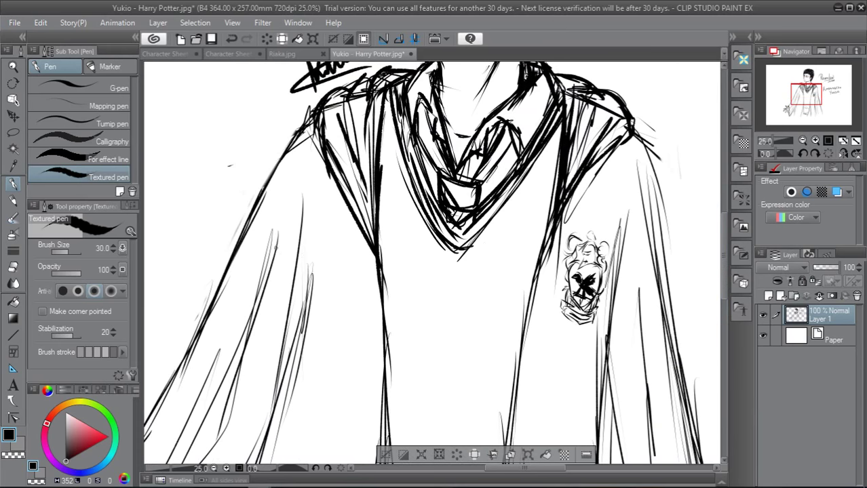
{"action": "left_click_drag", "start_coordinate": [293, 151], "coordinate": [305, 300]}
{"action": "mouse_move", "coordinate": [298, 221]}
{"action": "left_mouse_down"}
{"action": "mouse_move", "coordinate": [303, 352]}
{"action": "mouse_move", "coordinate": [273, 310]}
{"action": "left_mouse_up"}
{"action": "mouse_move", "coordinate": [278, 169]}
{"action": "left_mouse_down"}
{"action": "mouse_move", "coordinate": [310, 132]}
{"action": "mouse_move", "coordinate": [272, 163]}
{"action": "mouse_move", "coordinate": [268, 218]}
{"action": "left_mouse_up"}
Thicken the robe's front edge and the inner and outer sleeve lines around the crest
{"action": "left_click_drag", "start_coordinate": [546, 239], "coordinate": [503, 418]}
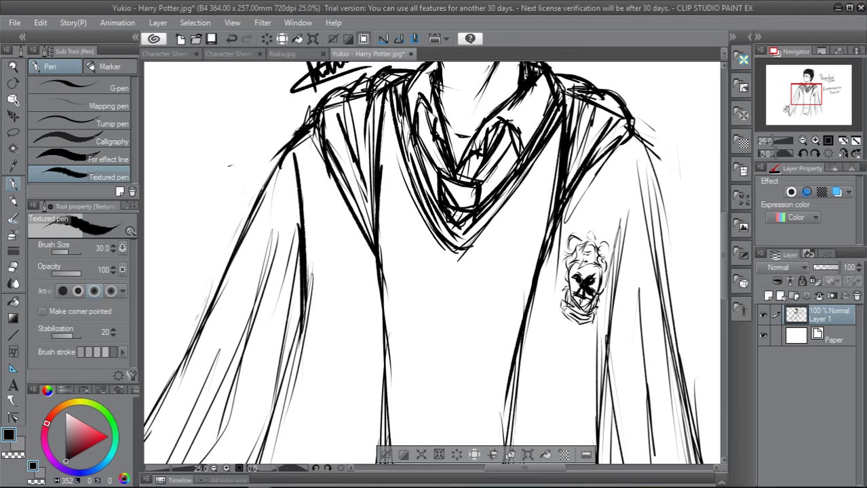
{"action": "left_click_drag", "start_coordinate": [632, 191], "coordinate": [603, 348]}
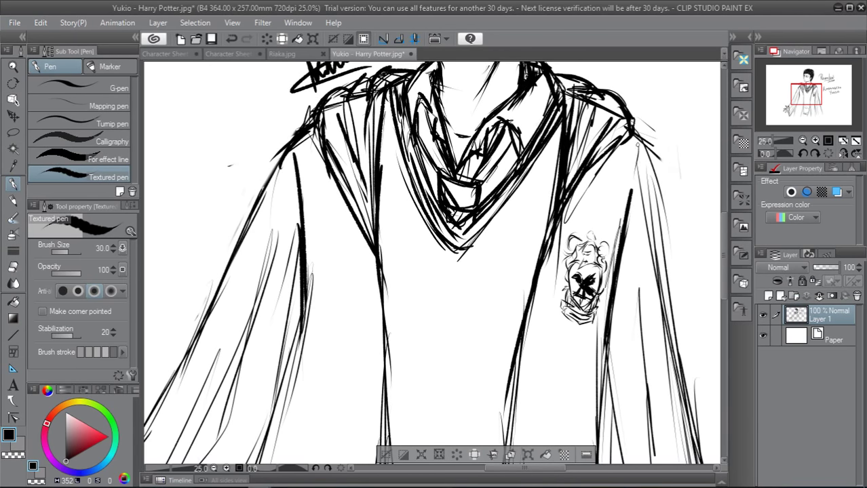
{"action": "mouse_move", "coordinate": [634, 137]}
{"action": "left_mouse_down"}
{"action": "mouse_move", "coordinate": [655, 164]}
{"action": "mouse_move", "coordinate": [661, 265]}
{"action": "left_mouse_up"}
{"action": "left_click_drag", "start_coordinate": [648, 177], "coordinate": [678, 355]}
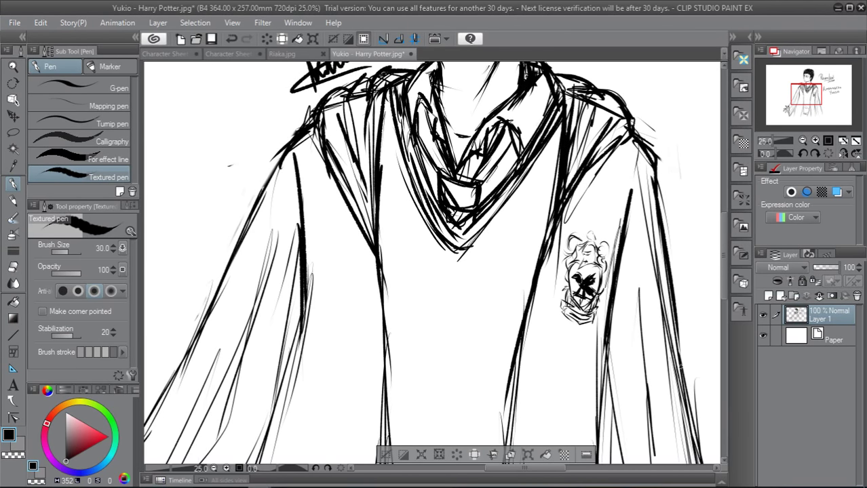
Darken the lower inner sleeve line below the crest, where it splits into two folds
{"action": "left_click_drag", "start_coordinate": [725, 244], "coordinate": [728, 292]}
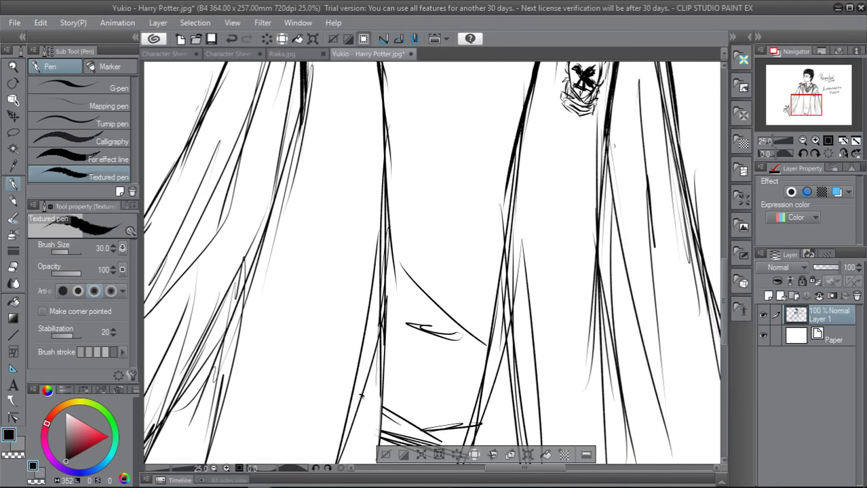
{"action": "left_click_drag", "start_coordinate": [619, 155], "coordinate": [601, 380]}
{"action": "key", "text": "ctrl+z"}
{"action": "left_click_drag", "start_coordinate": [602, 128], "coordinate": [583, 353]}
{"action": "left_click_drag", "start_coordinate": [599, 216], "coordinate": [614, 424]}
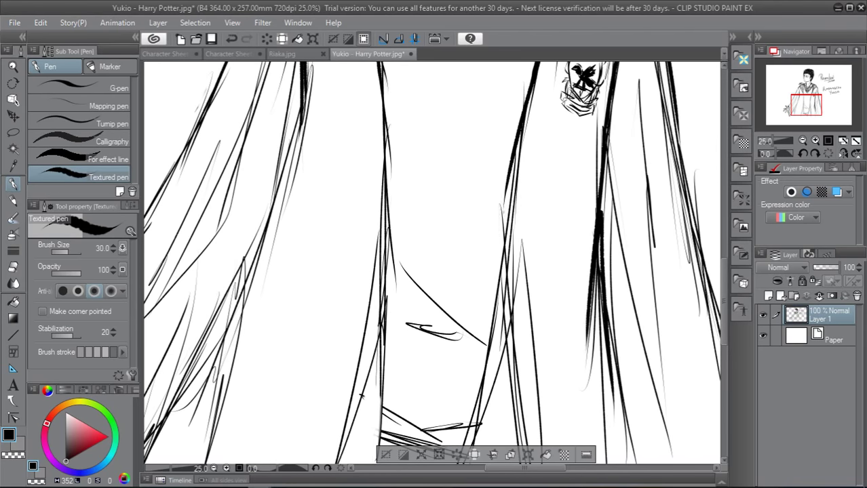
Thicken both lower front edges of the robe and the sweater fold lines between them
{"action": "left_click_drag", "start_coordinate": [513, 157], "coordinate": [498, 388]}
{"action": "left_click_drag", "start_coordinate": [509, 259], "coordinate": [506, 416]}
{"action": "left_click_drag", "start_coordinate": [499, 291], "coordinate": [476, 446]}
{"action": "left_click_drag", "start_coordinate": [402, 276], "coordinate": [485, 349]}
{"action": "left_click_drag", "start_coordinate": [413, 332], "coordinate": [444, 338]}
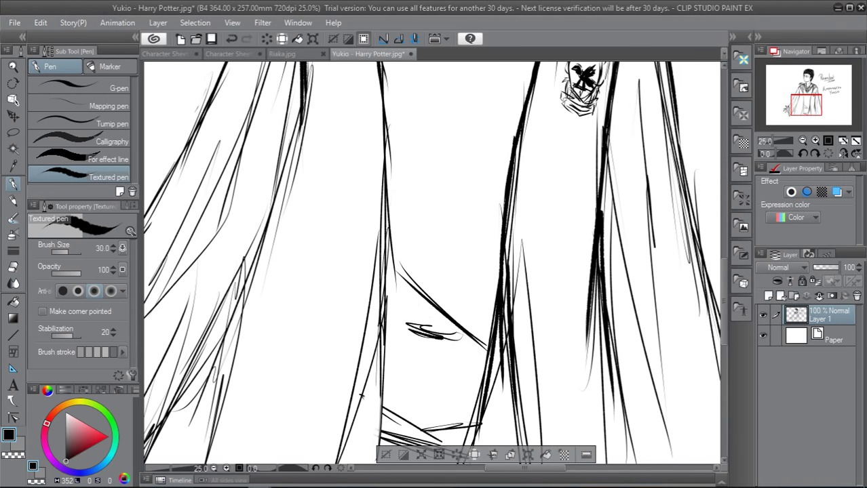
{"action": "left_click_drag", "start_coordinate": [378, 65], "coordinate": [385, 296]}
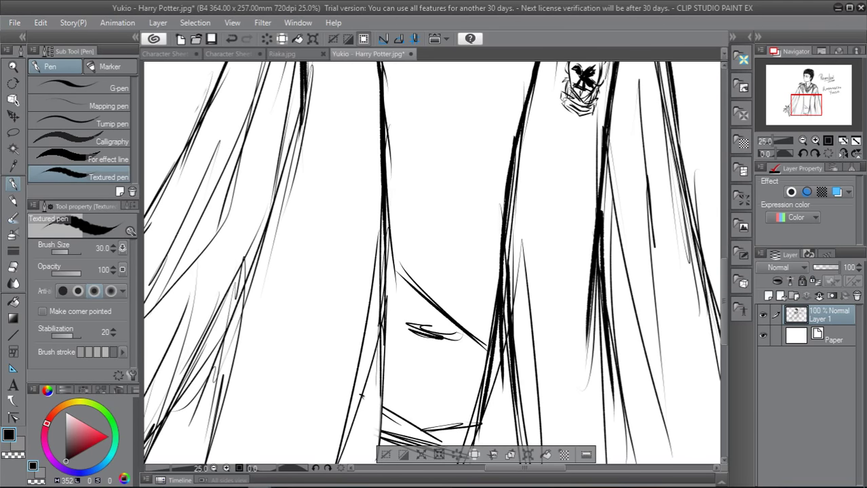
{"action": "left_click_drag", "start_coordinate": [381, 183], "coordinate": [367, 463]}
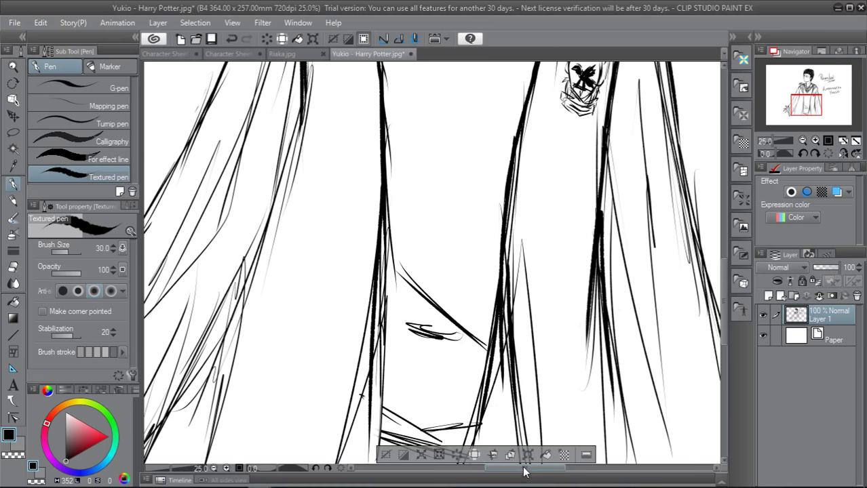
Thicken the outer and inner edges of the sleeve leading down to the open hand
{"action": "left_click_drag", "start_coordinate": [523, 468], "coordinate": [500, 468]}
{"action": "mouse_move", "coordinate": [267, 293]}
{"action": "left_mouse_down"}
{"action": "mouse_move", "coordinate": [319, 241]}
{"action": "mouse_move", "coordinate": [373, 125]}
{"action": "left_mouse_up"}
{"action": "mouse_move", "coordinate": [351, 169]}
{"action": "left_mouse_down"}
{"action": "mouse_move", "coordinate": [286, 274]}
{"action": "mouse_move", "coordinate": [324, 467]}
{"action": "left_mouse_up"}
{"action": "mouse_move", "coordinate": [274, 313]}
{"action": "left_mouse_down"}
{"action": "mouse_move", "coordinate": [265, 285]}
{"action": "mouse_move", "coordinate": [283, 302]}
{"action": "left_mouse_up"}
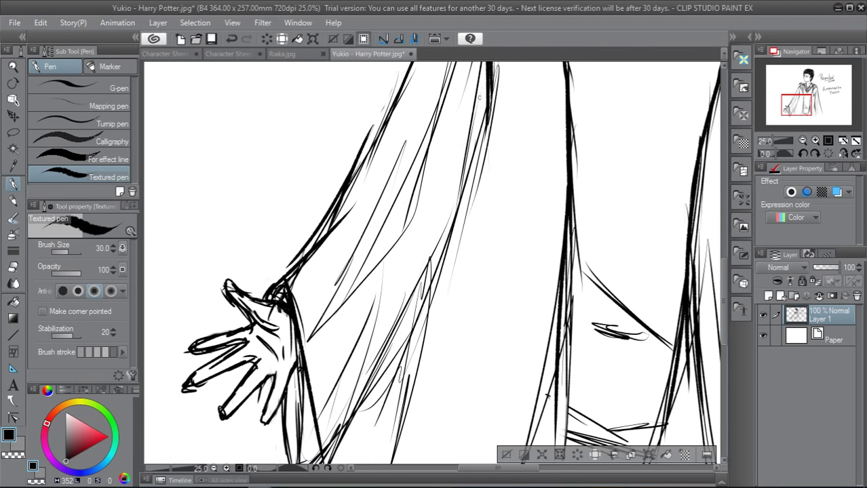
{"action": "left_click_drag", "start_coordinate": [485, 75], "coordinate": [426, 270]}
{"action": "left_click_drag", "start_coordinate": [474, 127], "coordinate": [373, 398]}
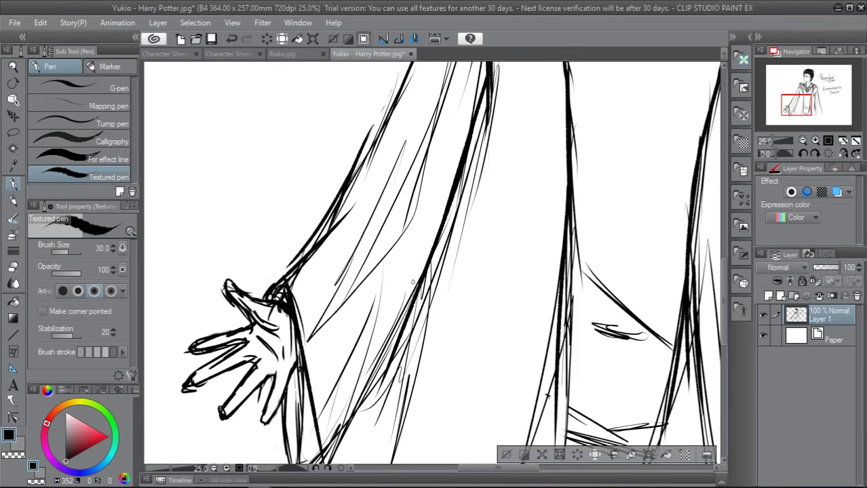
{"action": "left_click_drag", "start_coordinate": [412, 282], "coordinate": [327, 443]}
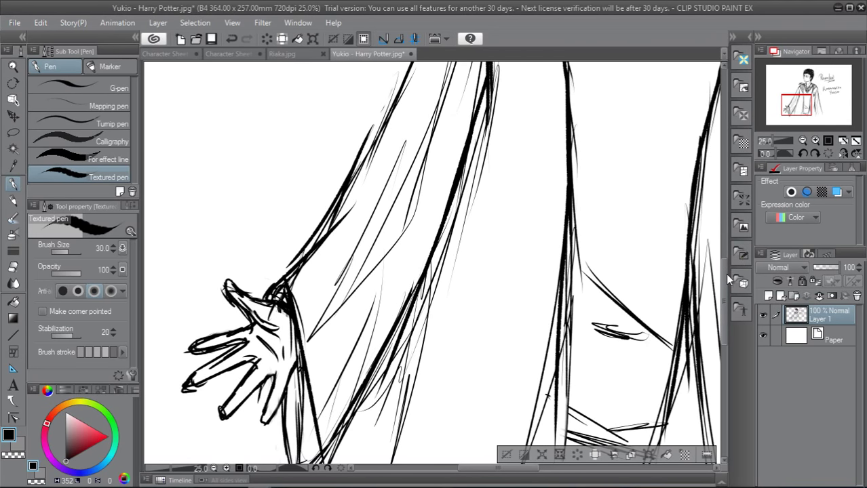
Darken the hanging cuff below the open hand and draw a robe line sweeping down from its tip
{"action": "left_click_drag", "start_coordinate": [726, 274], "coordinate": [724, 343]}
{"action": "left_click_drag", "start_coordinate": [292, 220], "coordinate": [295, 341]}
{"action": "left_click_drag", "start_coordinate": [349, 229], "coordinate": [299, 330]}
{"action": "mouse_move", "coordinate": [355, 210]}
{"action": "left_mouse_down"}
{"action": "mouse_move", "coordinate": [311, 293]}
{"action": "mouse_move", "coordinate": [236, 375]}
{"action": "mouse_move", "coordinate": [211, 429]}
{"action": "left_mouse_up"}
{"action": "left_click_drag", "start_coordinate": [273, 319], "coordinate": [238, 373]}
{"action": "left_click_drag", "start_coordinate": [281, 298], "coordinate": [265, 326]}
{"action": "left_click_drag", "start_coordinate": [287, 287], "coordinate": [258, 359]}
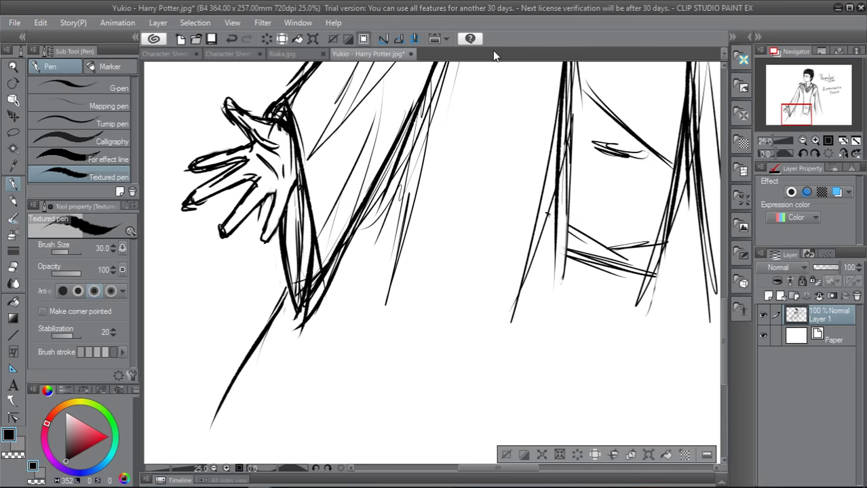
Extend the robe's front edge on the open-hand side in a curve down past the waist
{"action": "key", "text": "ctrl+minus"}
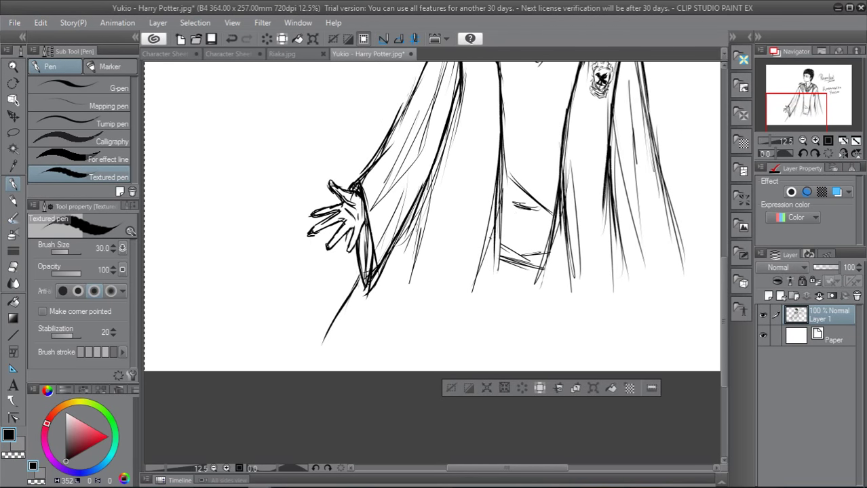
{"action": "left_click_drag", "start_coordinate": [491, 175], "coordinate": [475, 290]}
{"action": "left_click_drag", "start_coordinate": [499, 174], "coordinate": [454, 346]}
{"action": "left_click_drag", "start_coordinate": [475, 268], "coordinate": [454, 348]}
Erase the old strokes of the robe's lower front edges on both sides of the sweater hem
{"action": "key", "text": "e"}
{"action": "mouse_move", "coordinate": [505, 207]}
{"action": "left_mouse_down"}
{"action": "mouse_move", "coordinate": [502, 234]}
{"action": "mouse_move", "coordinate": [502, 158]}
{"action": "left_mouse_up"}
{"action": "mouse_move", "coordinate": [501, 190]}
{"action": "left_mouse_down"}
{"action": "mouse_move", "coordinate": [490, 258]}
{"action": "mouse_move", "coordinate": [497, 190]}
{"action": "mouse_move", "coordinate": [499, 270]}
{"action": "mouse_move", "coordinate": [537, 261]}
{"action": "mouse_move", "coordinate": [547, 287]}
{"action": "mouse_move", "coordinate": [553, 179]}
{"action": "mouse_move", "coordinate": [554, 201]}
{"action": "mouse_move", "coordinate": [558, 190]}
{"action": "left_mouse_up"}
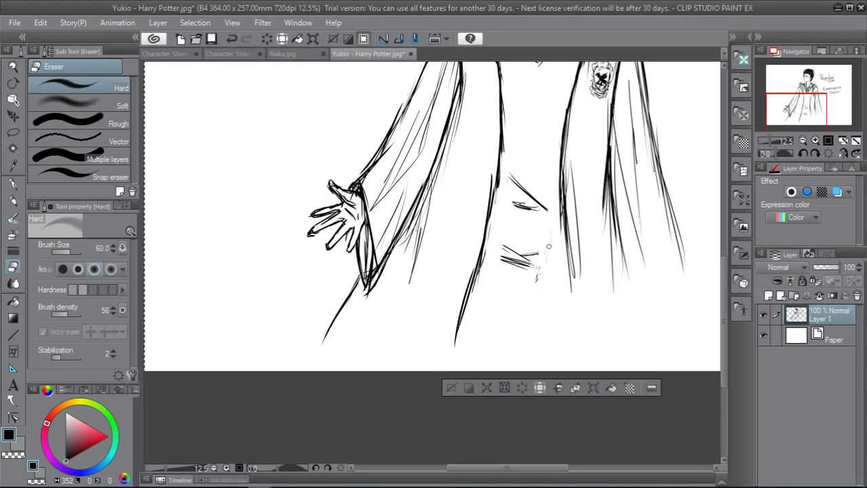
Reinforce the curved front edge of the robe on the open-hand side down to its lower end
{"action": "key", "text": "p"}
{"action": "left_click_drag", "start_coordinate": [503, 142], "coordinate": [480, 272]}
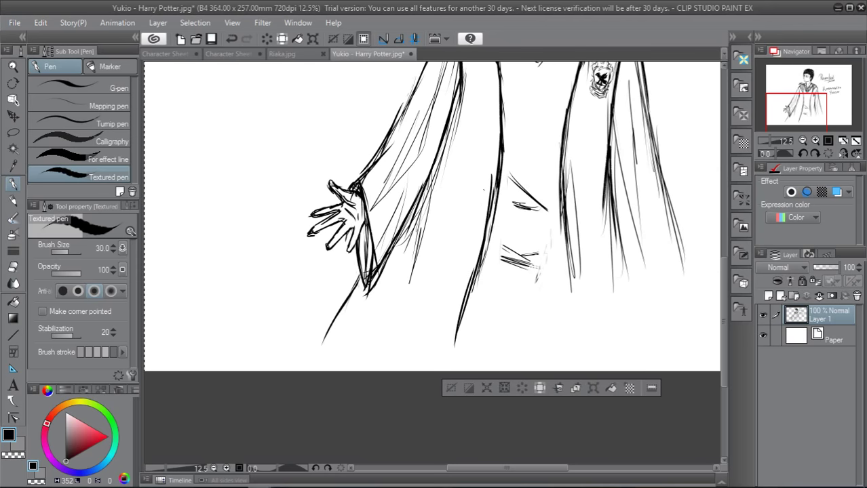
{"action": "mouse_move", "coordinate": [487, 201]}
{"action": "left_mouse_down"}
{"action": "mouse_move", "coordinate": [478, 257]}
{"action": "mouse_move", "coordinate": [454, 332]}
{"action": "left_mouse_up"}
{"action": "left_click_drag", "start_coordinate": [485, 224], "coordinate": [453, 341]}
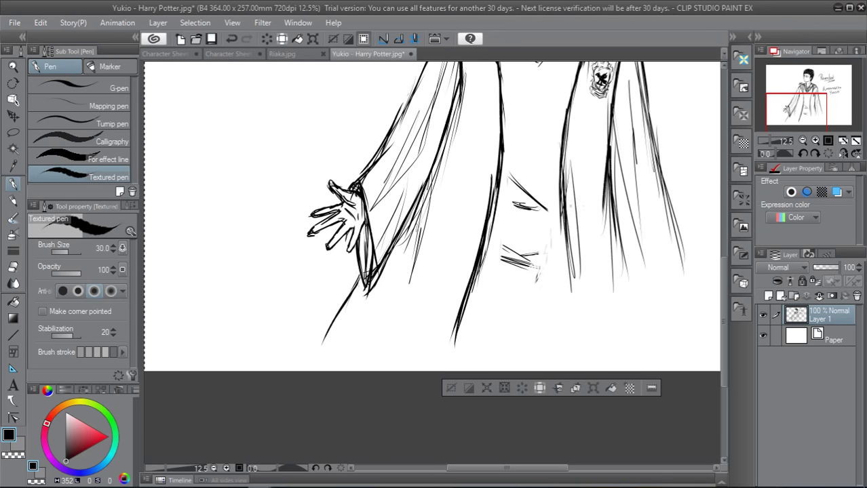
Extend the robe's front edge and inner sleeve line on the crest side toward the bottom of the canvas
{"action": "left_click_drag", "start_coordinate": [571, 218], "coordinate": [568, 341]}
{"action": "left_click_drag", "start_coordinate": [615, 191], "coordinate": [634, 279]}
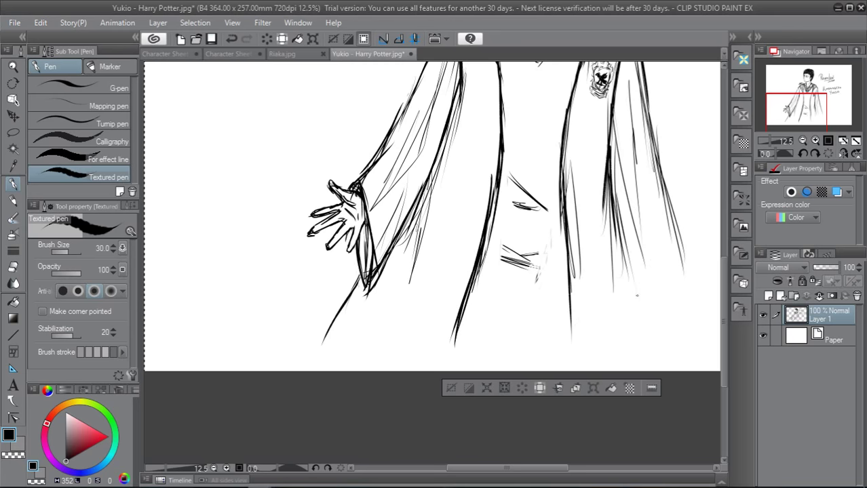
{"action": "left_click_drag", "start_coordinate": [616, 206], "coordinate": [650, 356]}
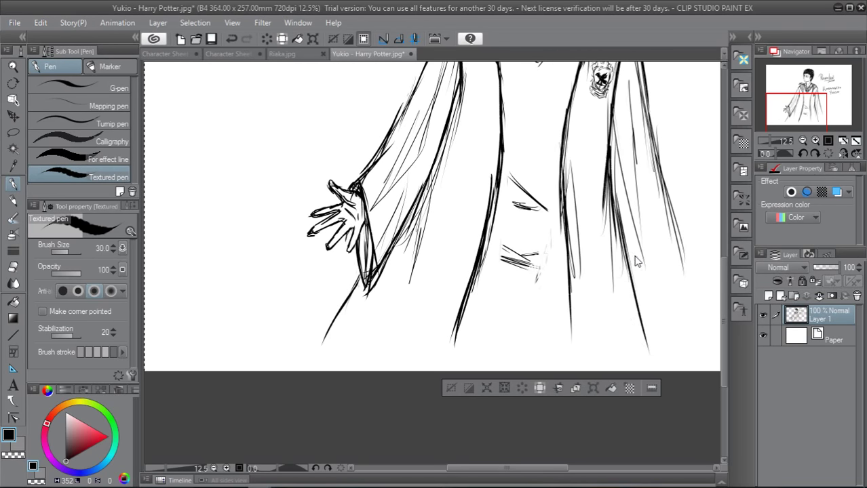
{"action": "key", "text": "ctrl+z"}
{"action": "left_click_drag", "start_coordinate": [606, 183], "coordinate": [651, 329]}
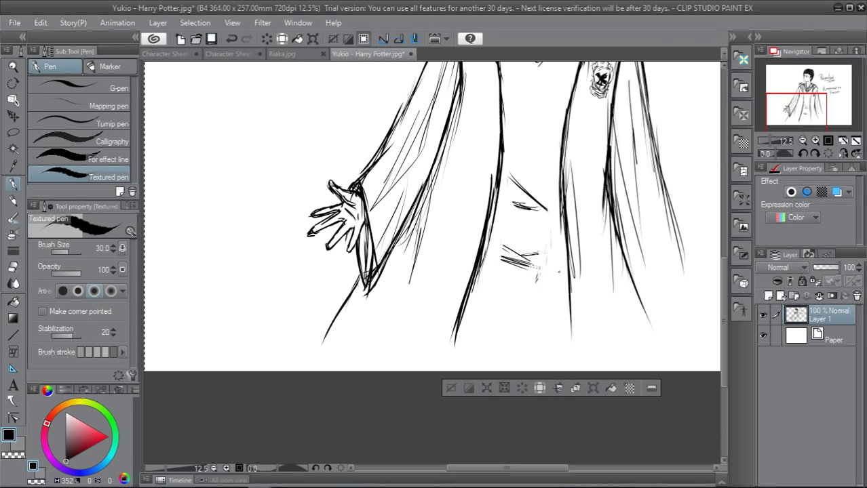
{"action": "left_click_drag", "start_coordinate": [562, 255], "coordinate": [570, 329]}
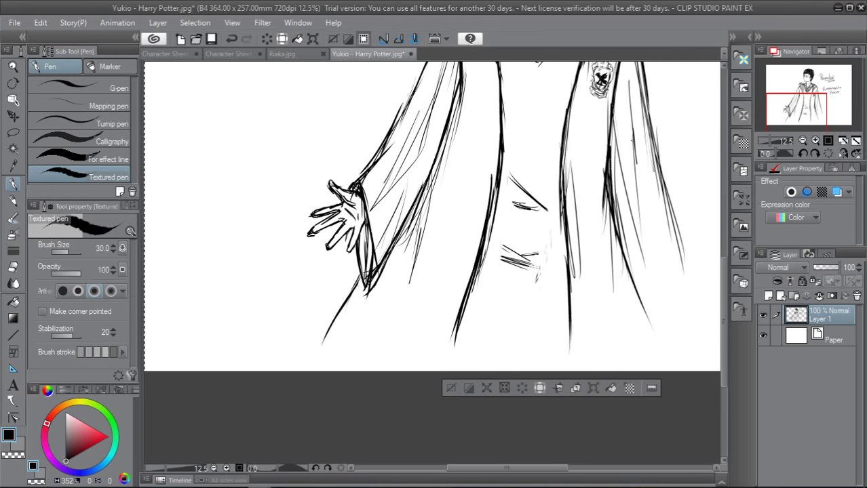
Thicken the outer robe edge on the crest side and add fold lines inside that sleeve
{"action": "left_click_drag", "start_coordinate": [646, 81], "coordinate": [671, 216]}
{"action": "left_click_drag", "start_coordinate": [656, 161], "coordinate": [686, 297]}
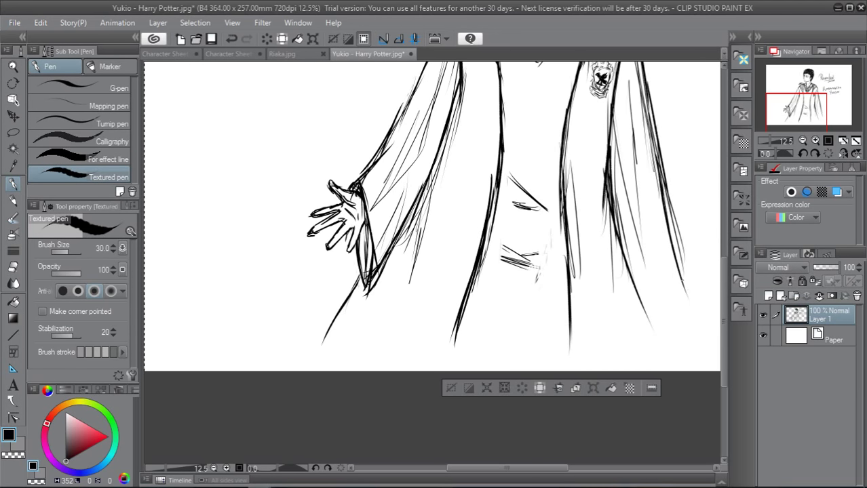
{"action": "left_click_drag", "start_coordinate": [622, 126], "coordinate": [656, 300]}
{"action": "left_click_drag", "start_coordinate": [643, 199], "coordinate": [649, 269]}
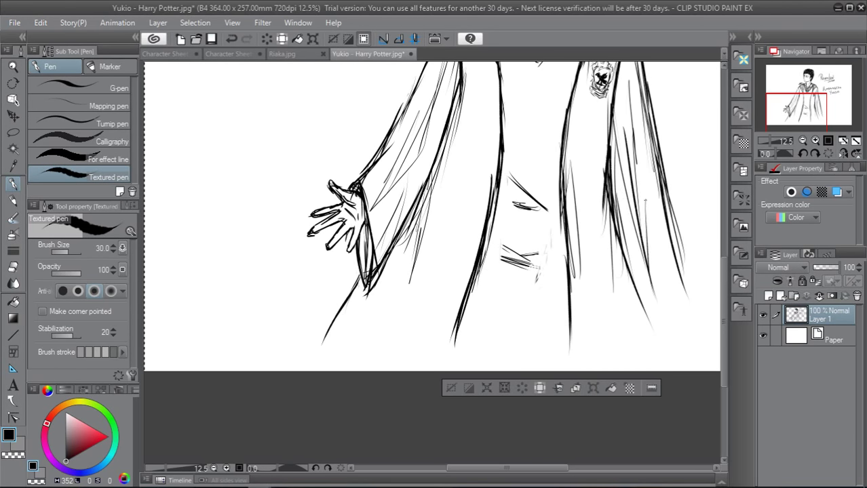
Draw long fold lines and a curved lower edge on the robe beneath the open-hand sleeve
{"action": "left_click_drag", "start_coordinate": [471, 138], "coordinate": [387, 323]}
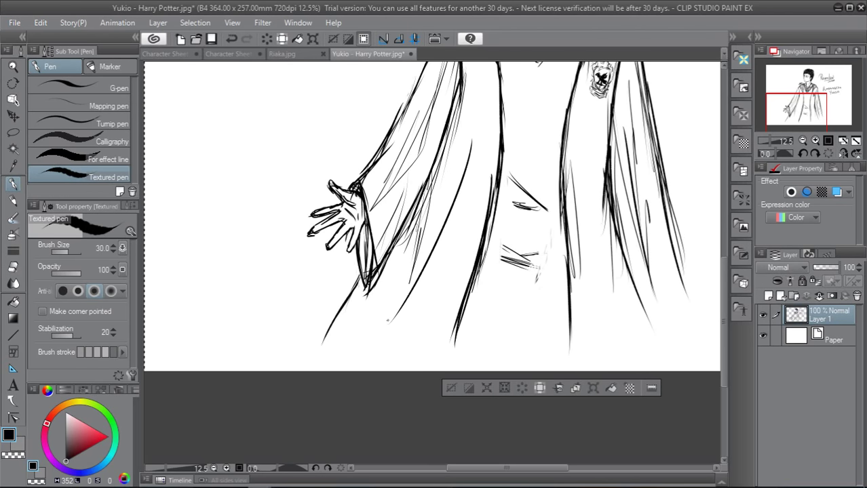
{"action": "left_click_drag", "start_coordinate": [430, 244], "coordinate": [413, 268]}
{"action": "left_click_drag", "start_coordinate": [435, 218], "coordinate": [392, 278]}
{"action": "left_click_drag", "start_coordinate": [422, 252], "coordinate": [332, 344]}
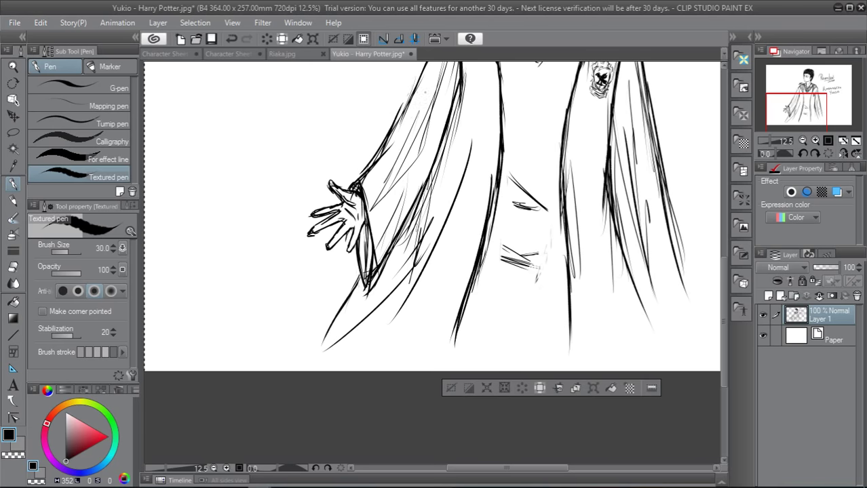
{"action": "left_click_drag", "start_coordinate": [433, 77], "coordinate": [379, 202]}
{"action": "left_click_drag", "start_coordinate": [427, 135], "coordinate": [395, 184]}
{"action": "left_click_drag", "start_coordinate": [430, 129], "coordinate": [403, 195]}
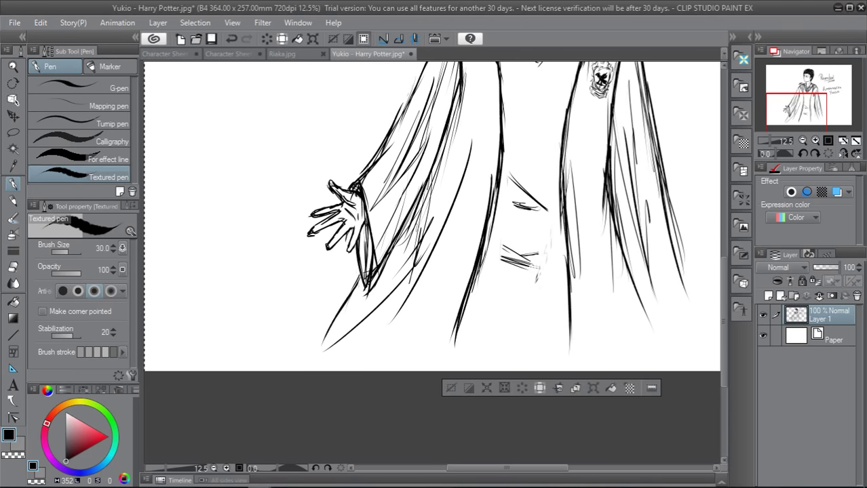
{"action": "key", "text": "ctrl+z"}
{"action": "key", "text": "ctrl+z"}
{"action": "left_click_drag", "start_coordinate": [384, 156], "coordinate": [391, 238]}
{"action": "left_click_drag", "start_coordinate": [396, 198], "coordinate": [390, 209]}
{"action": "key", "text": "ctrl+z"}
{"action": "key", "text": "ctrl+z"}
Draw curved folds inside the sleeve above the open hand and thicken its outer edge
{"action": "mouse_move", "coordinate": [396, 146]}
{"action": "left_mouse_down"}
{"action": "mouse_move", "coordinate": [393, 199]}
{"action": "mouse_move", "coordinate": [378, 231]}
{"action": "left_mouse_up"}
{"action": "left_click_drag", "start_coordinate": [421, 114], "coordinate": [389, 211]}
{"action": "left_click_drag", "start_coordinate": [431, 88], "coordinate": [424, 131]}
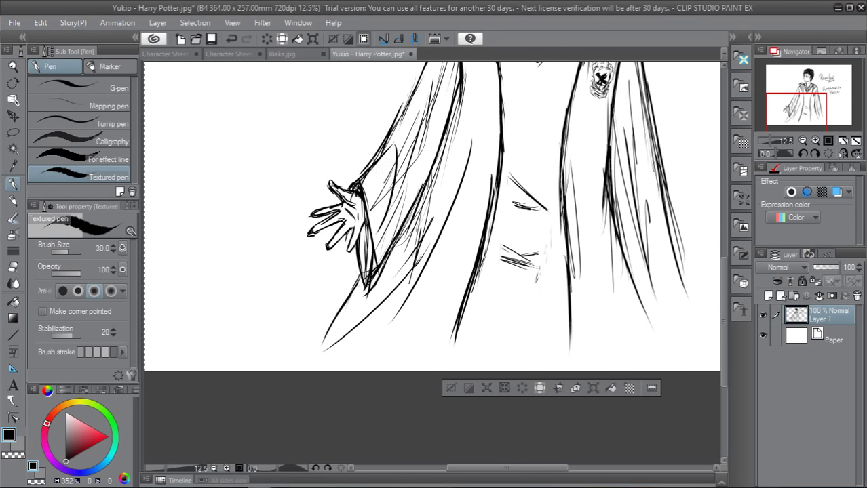
{"action": "left_click_drag", "start_coordinate": [398, 103], "coordinate": [392, 140]}
{"action": "left_click_drag", "start_coordinate": [426, 72], "coordinate": [393, 129]}
{"action": "mouse_move", "coordinate": [424, 72]}
{"action": "left_mouse_down"}
{"action": "mouse_move", "coordinate": [432, 182]}
{"action": "mouse_move", "coordinate": [419, 219]}
{"action": "left_mouse_up"}
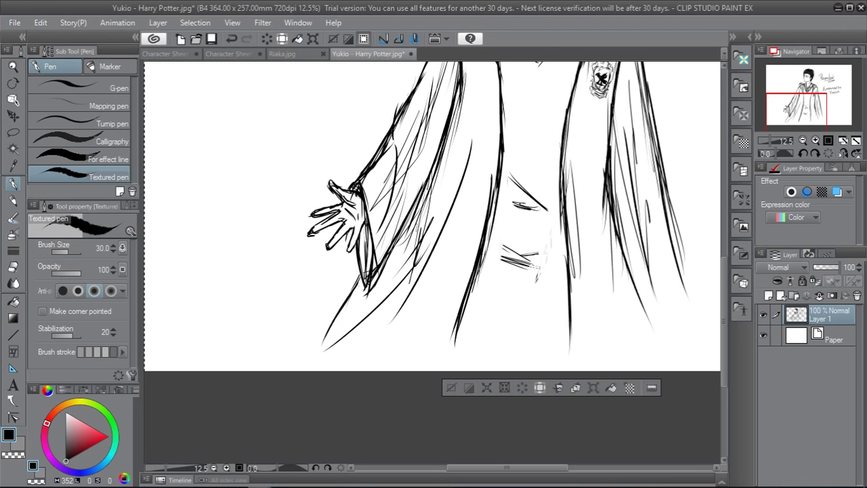
Draw the sweater's hem band across the robe opening and short trouser creases below it
{"action": "mouse_move", "coordinate": [481, 251]}
{"action": "left_mouse_down"}
{"action": "mouse_move", "coordinate": [539, 263]}
{"action": "mouse_move", "coordinate": [543, 272]}
{"action": "mouse_move", "coordinate": [533, 272]}
{"action": "mouse_move", "coordinate": [501, 266]}
{"action": "mouse_move", "coordinate": [535, 254]}
{"action": "mouse_move", "coordinate": [541, 260]}
{"action": "left_mouse_up"}
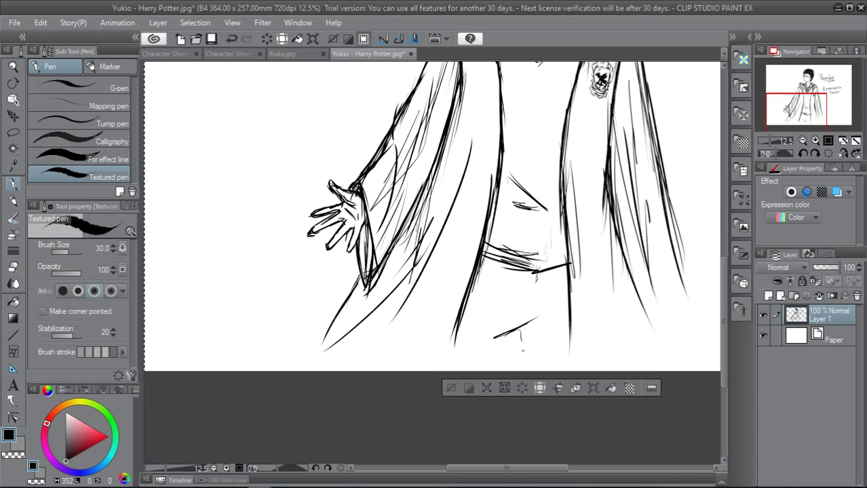
{"action": "mouse_move", "coordinate": [520, 330]}
{"action": "left_mouse_down"}
{"action": "mouse_move", "coordinate": [520, 356]}
{"action": "mouse_move", "coordinate": [498, 362]}
{"action": "left_mouse_up"}
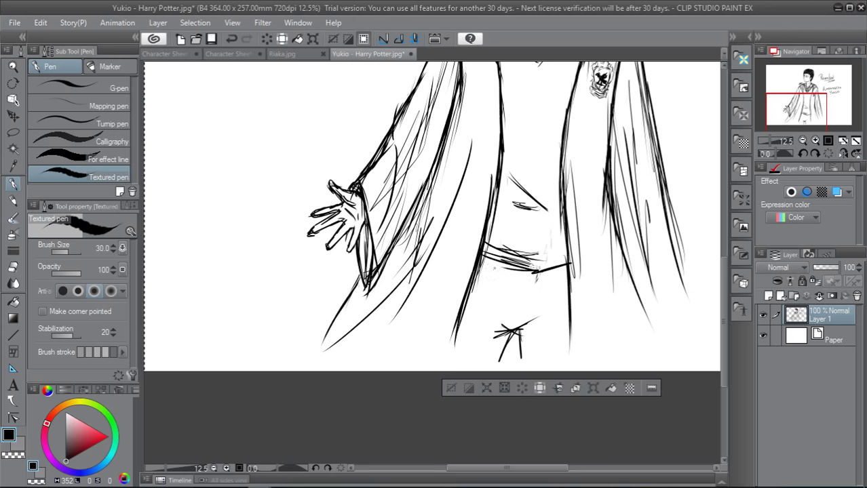
{"action": "mouse_move", "coordinate": [477, 263]}
{"action": "left_mouse_down"}
{"action": "mouse_move", "coordinate": [533, 281]}
{"action": "mouse_move", "coordinate": [574, 275]}
{"action": "left_mouse_up"}
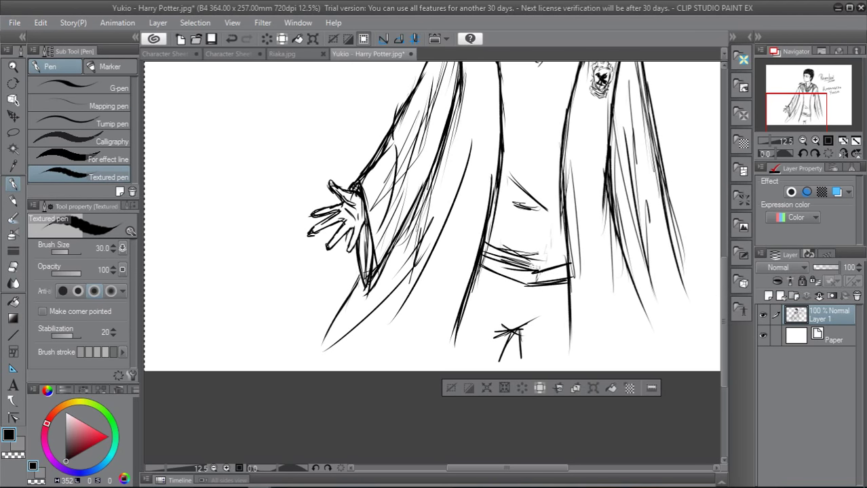
Erase the sweater fold lines and stray strokes above the hem band
{"action": "key", "text": "e"}
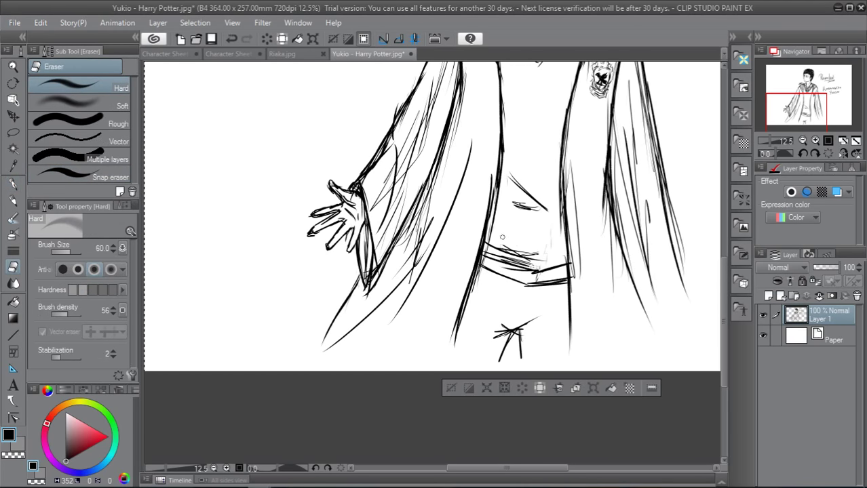
{"action": "mouse_move", "coordinate": [508, 252]}
{"action": "left_mouse_down"}
{"action": "mouse_move", "coordinate": [502, 243]}
{"action": "mouse_move", "coordinate": [487, 249]}
{"action": "left_mouse_up"}
{"action": "mouse_move", "coordinate": [506, 209]}
{"action": "left_mouse_down"}
{"action": "mouse_move", "coordinate": [517, 183]}
{"action": "mouse_move", "coordinate": [519, 222]}
{"action": "mouse_move", "coordinate": [527, 177]}
{"action": "mouse_move", "coordinate": [540, 243]}
{"action": "mouse_move", "coordinate": [550, 210]}
{"action": "mouse_move", "coordinate": [544, 261]}
{"action": "mouse_move", "coordinate": [541, 241]}
{"action": "mouse_move", "coordinate": [524, 263]}
{"action": "mouse_move", "coordinate": [508, 254]}
{"action": "mouse_move", "coordinate": [519, 245]}
{"action": "mouse_move", "coordinate": [527, 264]}
{"action": "left_mouse_up"}
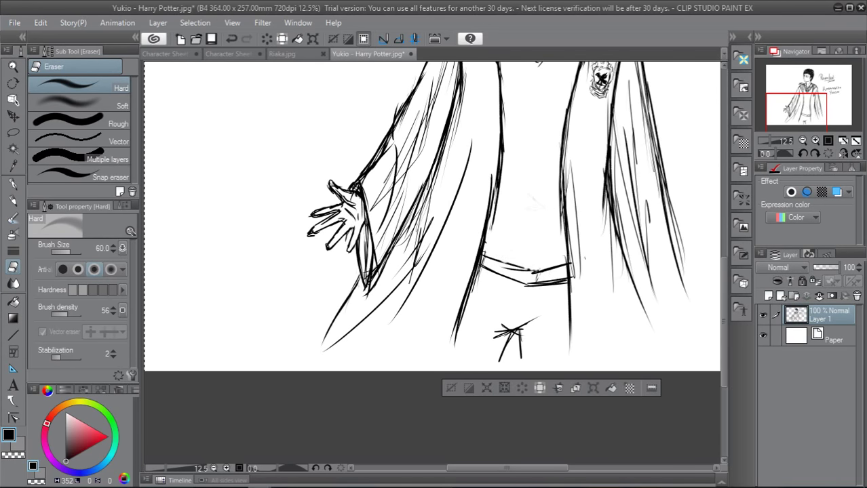
Draw curved sweater folds above the hem band and darken the trouser creases below it with the Textured pen
{"action": "key", "text": "p"}
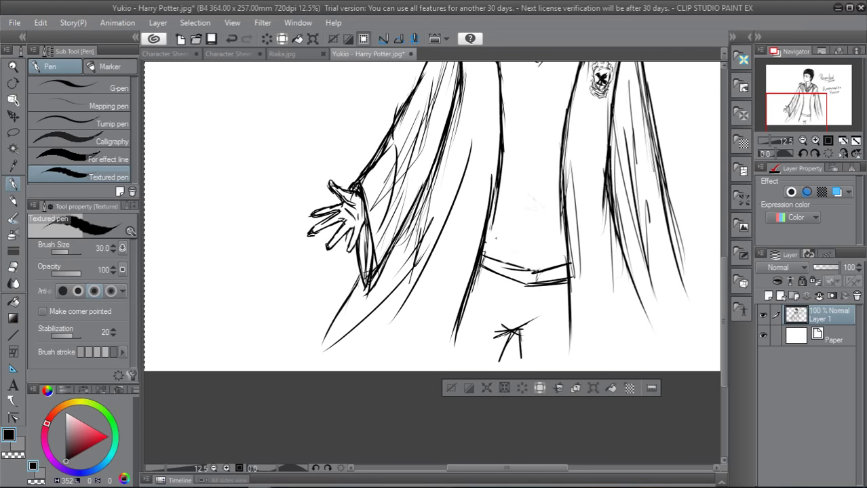
{"action": "mouse_move", "coordinate": [496, 240]}
{"action": "left_mouse_down"}
{"action": "mouse_move", "coordinate": [554, 238]}
{"action": "mouse_move", "coordinate": [535, 241]}
{"action": "mouse_move", "coordinate": [515, 271]}
{"action": "mouse_move", "coordinate": [534, 273]}
{"action": "left_mouse_up"}
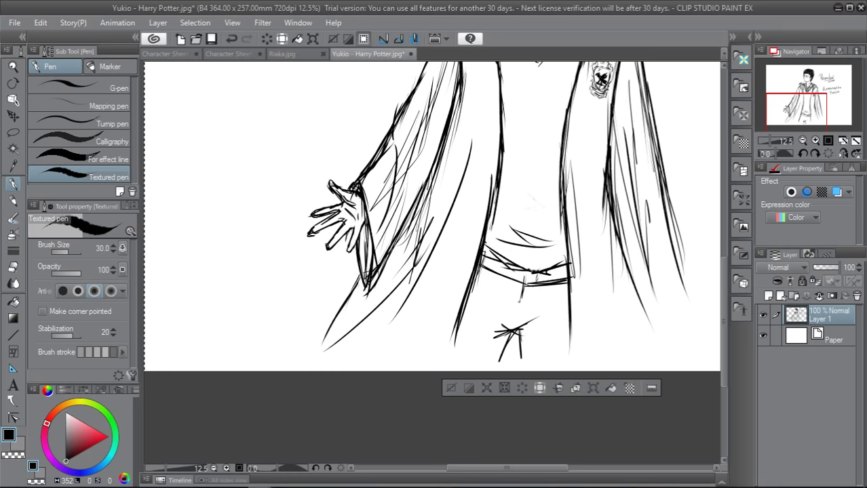
{"action": "key", "text": "ctrl+z"}
{"action": "key", "text": "ctrl+z"}
{"action": "left_click_drag", "start_coordinate": [528, 317], "coordinate": [518, 332]}
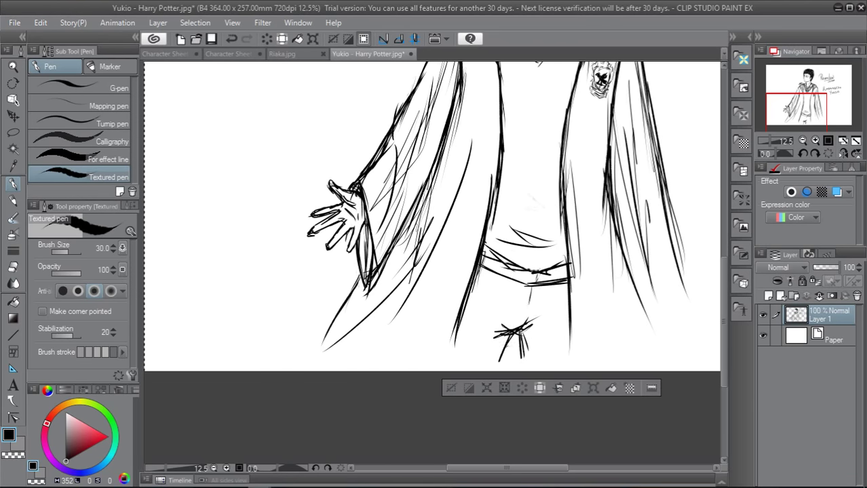
{"action": "left_click_drag", "start_coordinate": [570, 313], "coordinate": [577, 367]}
Extend the robe's lower edge beneath the open-hand sleeve and lengthen the long robe fold on the crest side
{"action": "scroll", "coordinate": [562, 182], "scroll_direction": "down", "scroll_amount": 4}
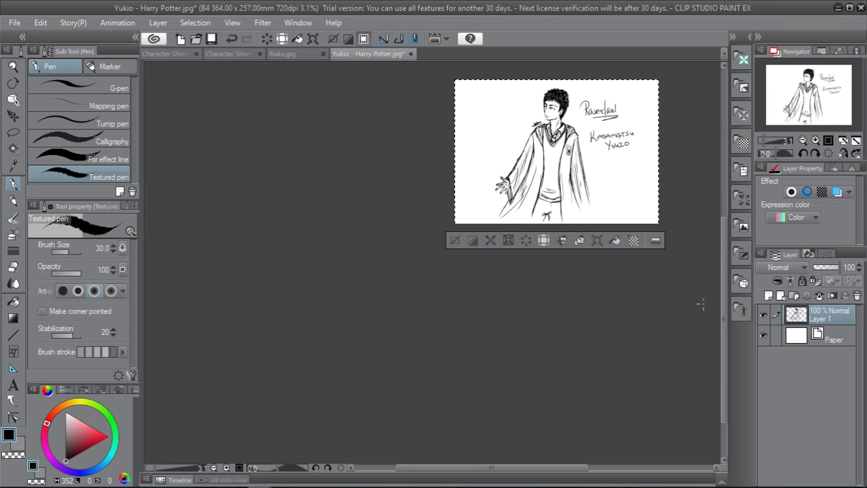
{"action": "left_click_drag", "start_coordinate": [724, 339], "coordinate": [723, 316]}
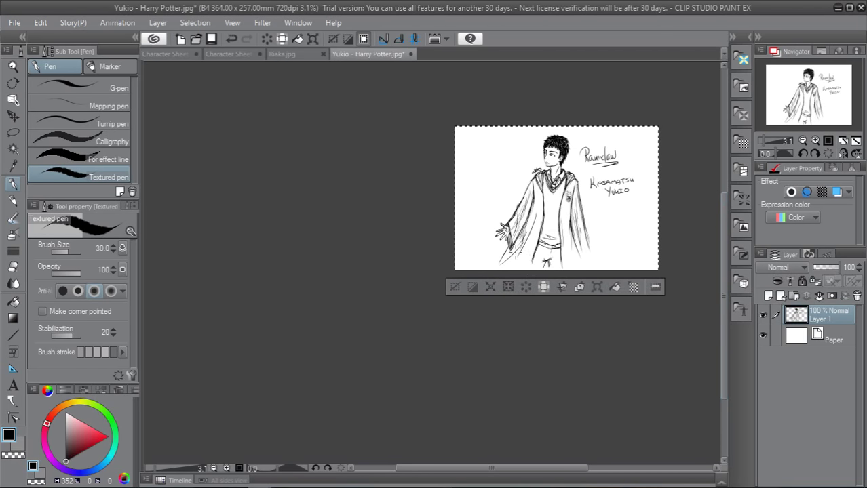
{"action": "scroll", "coordinate": [503, 117], "scroll_direction": "up", "scroll_amount": 2}
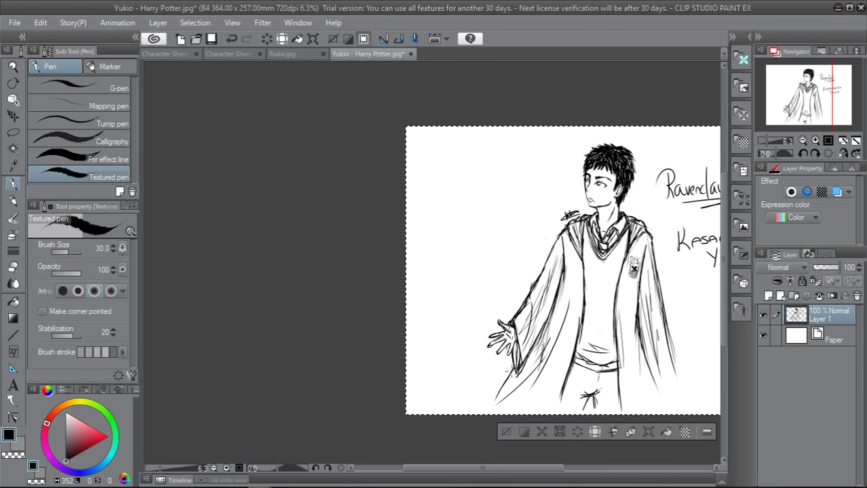
{"action": "left_click_drag", "start_coordinate": [513, 369], "coordinate": [487, 404]}
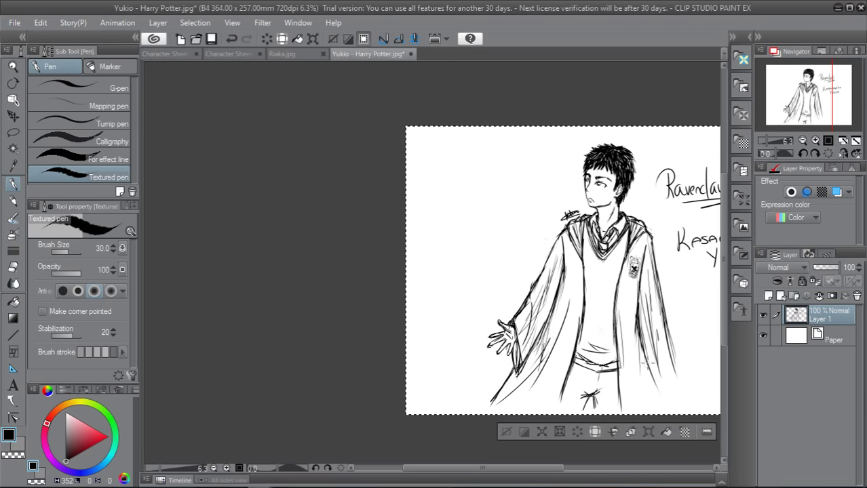
{"action": "left_click_drag", "start_coordinate": [645, 363], "coordinate": [658, 411]}
{"action": "key", "text": "ctrl+z"}
{"action": "left_click_drag", "start_coordinate": [645, 358], "coordinate": [657, 385]}
{"action": "left_click_drag", "start_coordinate": [654, 378], "coordinate": [670, 407]}
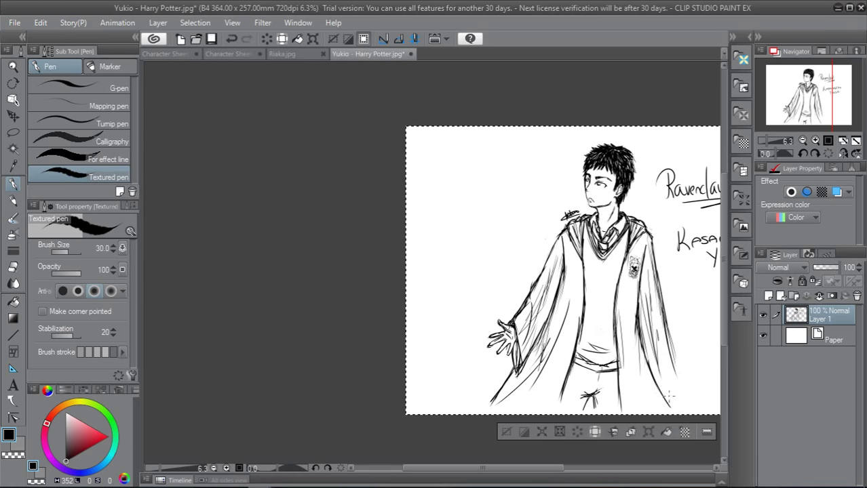
Try to extend the robe's outer edge on the crest side further down
{"action": "left_click_drag", "start_coordinate": [676, 361], "coordinate": [670, 397]}
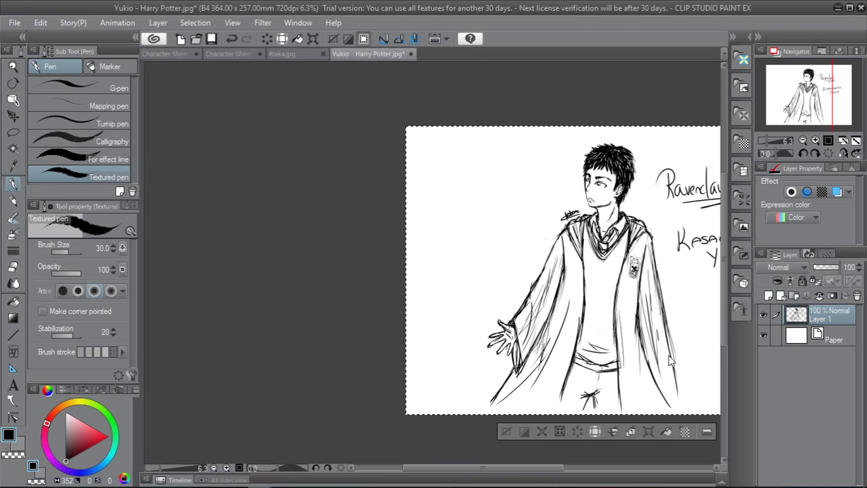
{"action": "key", "text": "ctrl+z"}
{"action": "left_click_drag", "start_coordinate": [668, 353], "coordinate": [676, 384]}
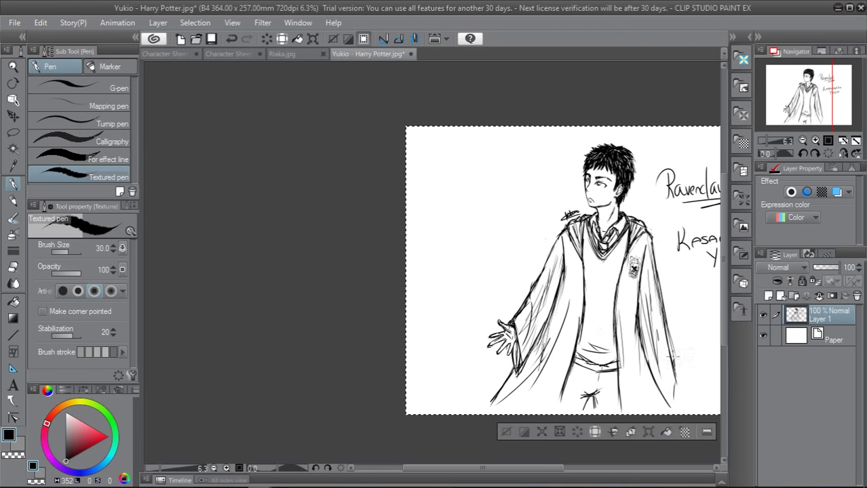
{"action": "left_click_drag", "start_coordinate": [668, 346], "coordinate": [679, 379]}
{"action": "key", "text": "ctrl+z"}
{"action": "key", "text": "ctrl+z"}
{"action": "left_click_drag", "start_coordinate": [669, 346], "coordinate": [677, 379]}
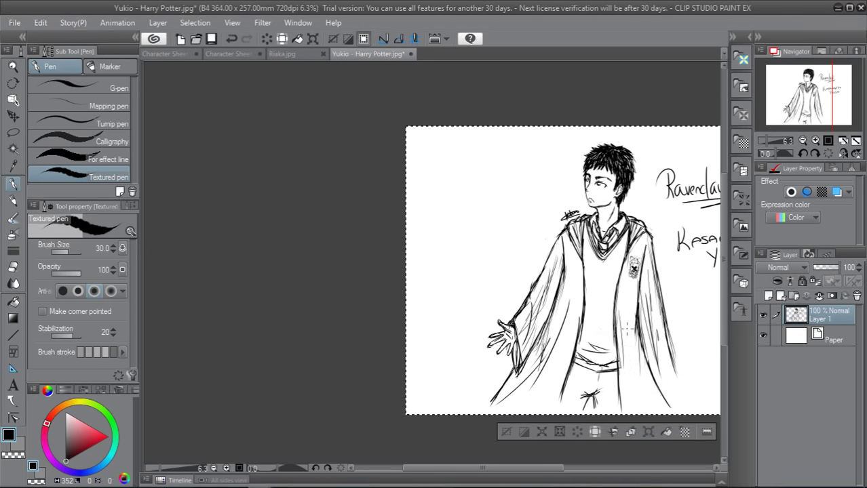
Add long vertical folds to the robe on both sides of the opening and another stroke at the hand-side lower edge
{"action": "left_click_drag", "start_coordinate": [632, 320], "coordinate": [633, 384]}
{"action": "mouse_move", "coordinate": [635, 353]}
{"action": "left_mouse_down"}
{"action": "mouse_move", "coordinate": [644, 384]}
{"action": "mouse_move", "coordinate": [636, 322]}
{"action": "mouse_move", "coordinate": [616, 375]}
{"action": "left_mouse_up"}
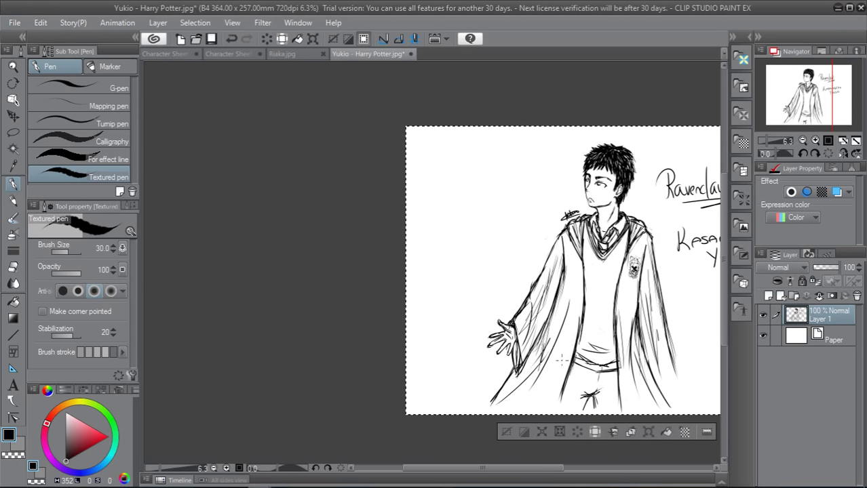
{"action": "mouse_move", "coordinate": [564, 302]}
{"action": "left_mouse_down"}
{"action": "mouse_move", "coordinate": [543, 354]}
{"action": "mouse_move", "coordinate": [554, 390]}
{"action": "left_mouse_up"}
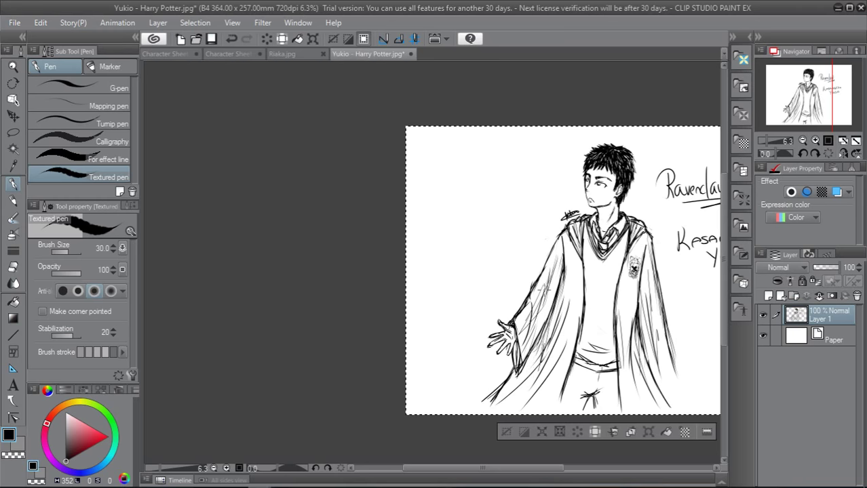
Save the drawing as the JPEG "Yukio - Harry Potter" in the KuroBasu folder, replacing the existing file
{"action": "scroll", "coordinate": [551, 249], "scroll_direction": "up", "scroll_amount": 1}
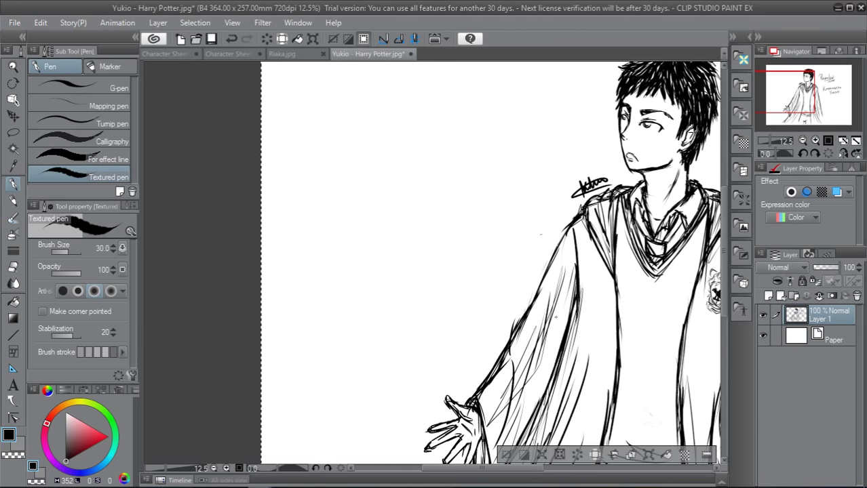
{"action": "left_click_drag", "start_coordinate": [504, 474], "coordinate": [540, 473]}
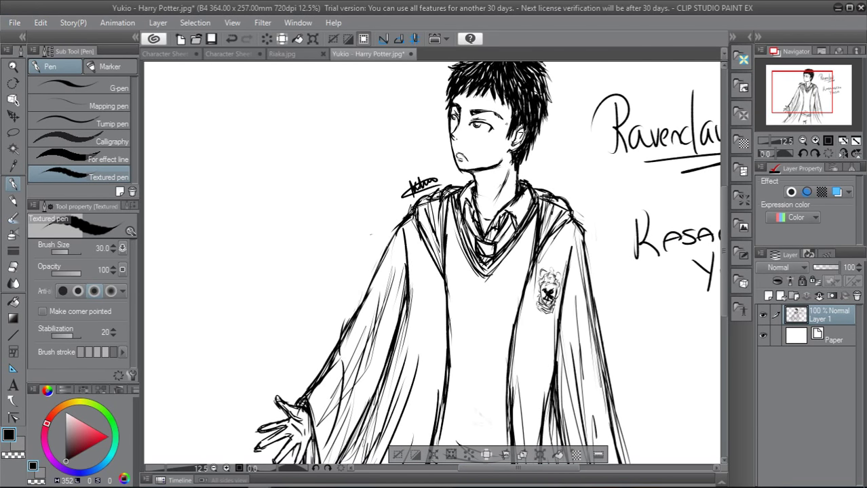
{"action": "key", "text": "ctrl+minus"}
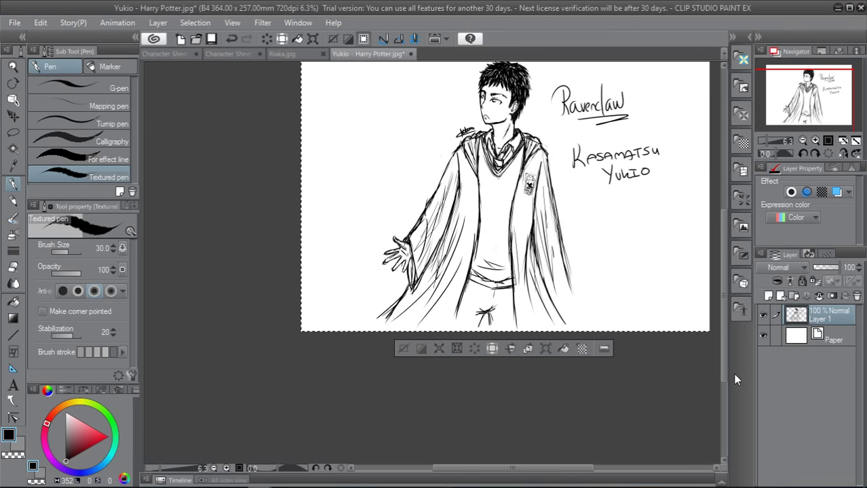
{"action": "left_click_drag", "start_coordinate": [724, 377], "coordinate": [723, 349]}
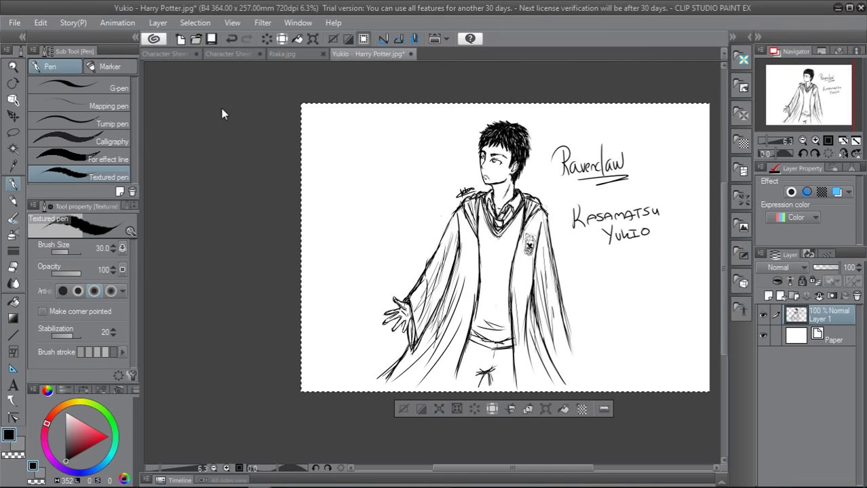
{"action": "key", "text": "ctrl+shift+s"}
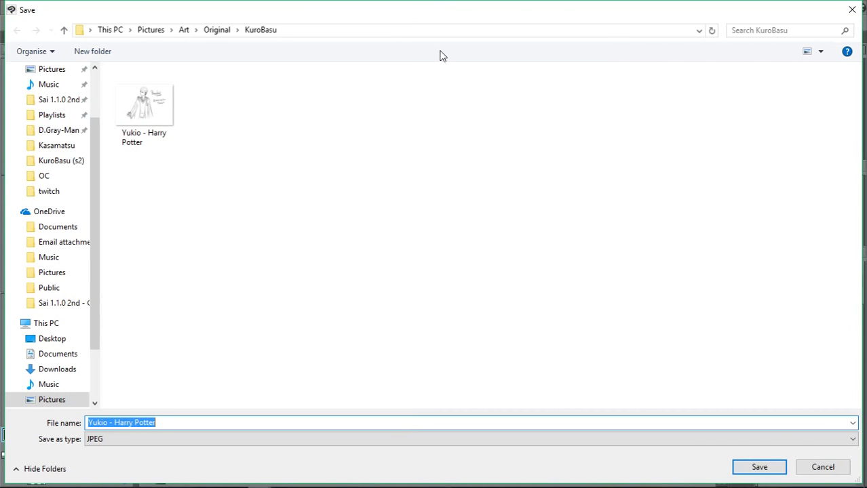
{"action": "key", "text": "Return"}
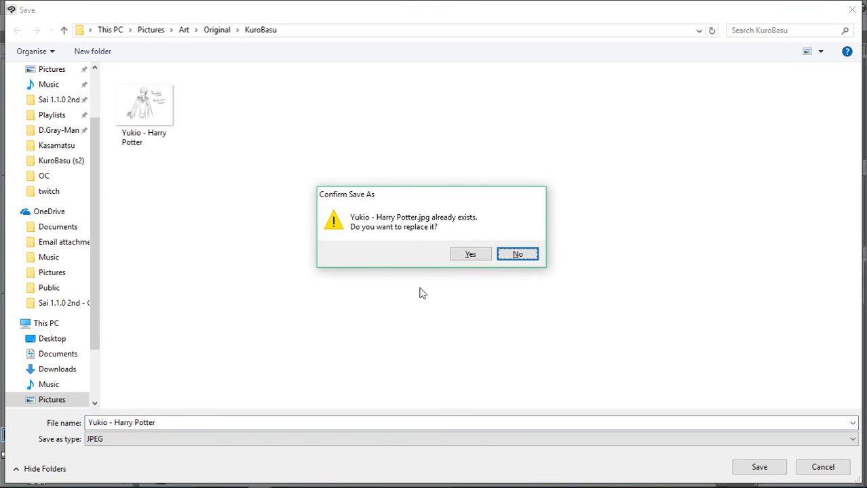
{"action": "left_click", "coordinate": [468, 256]}
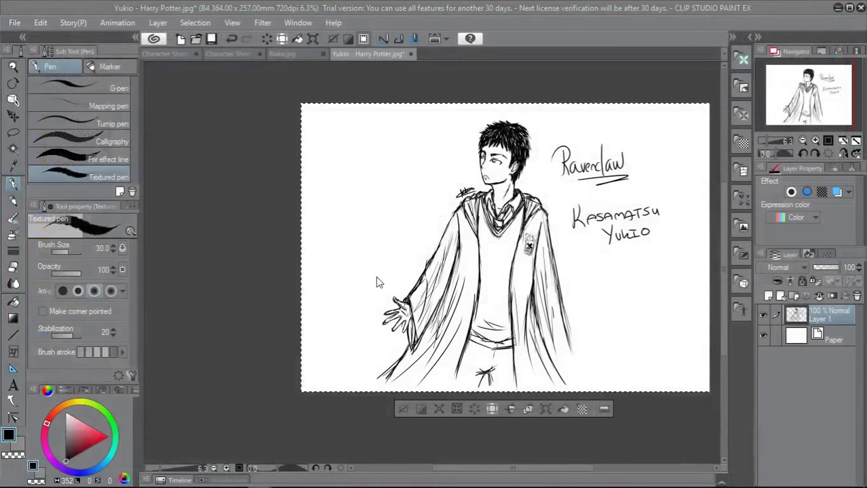
{"action": "left_click", "coordinate": [14, 24]}
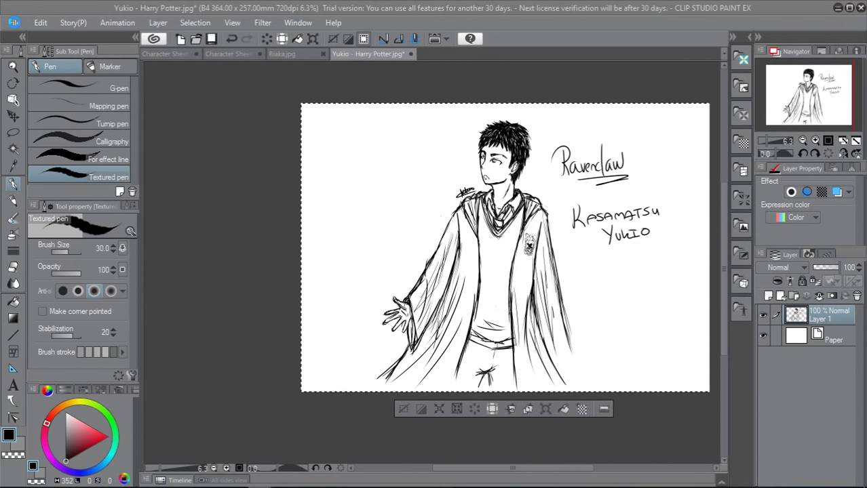